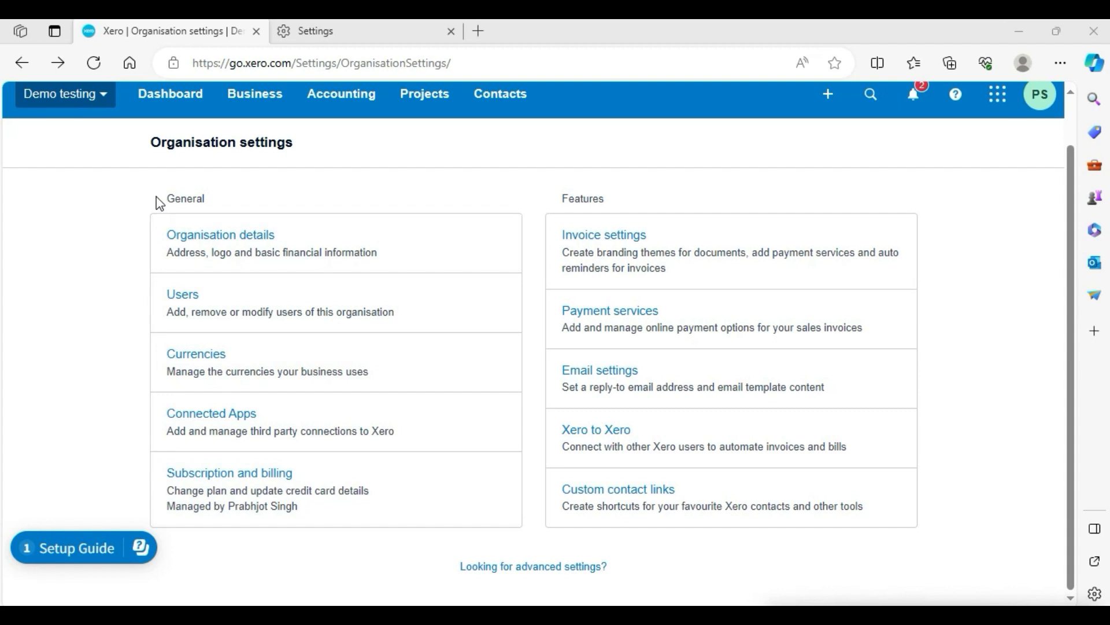
Open the Invoice settings from the organisation settings page.
drag(160, 202, 206, 206)
click(143, 203)
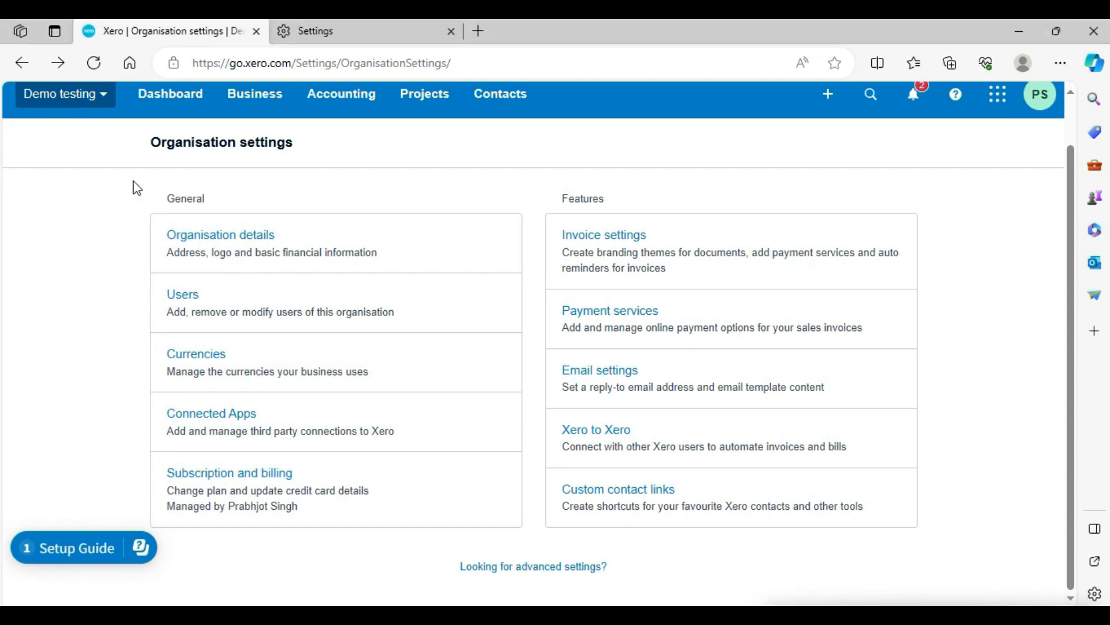
drag(134, 182, 373, 535)
click(377, 543)
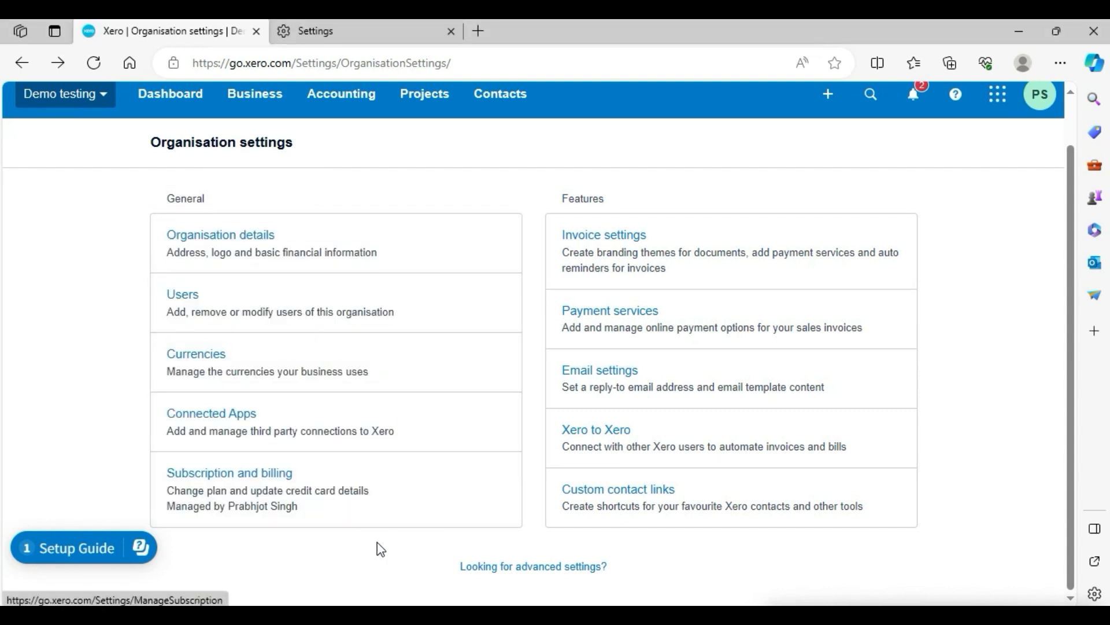
drag(558, 198, 608, 199)
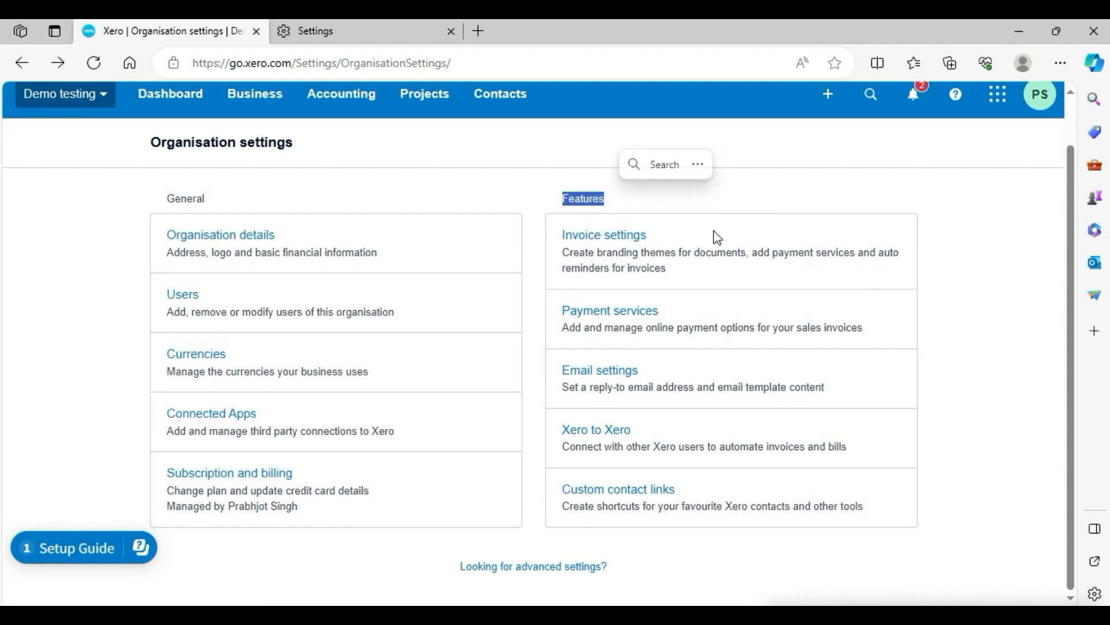
click(589, 240)
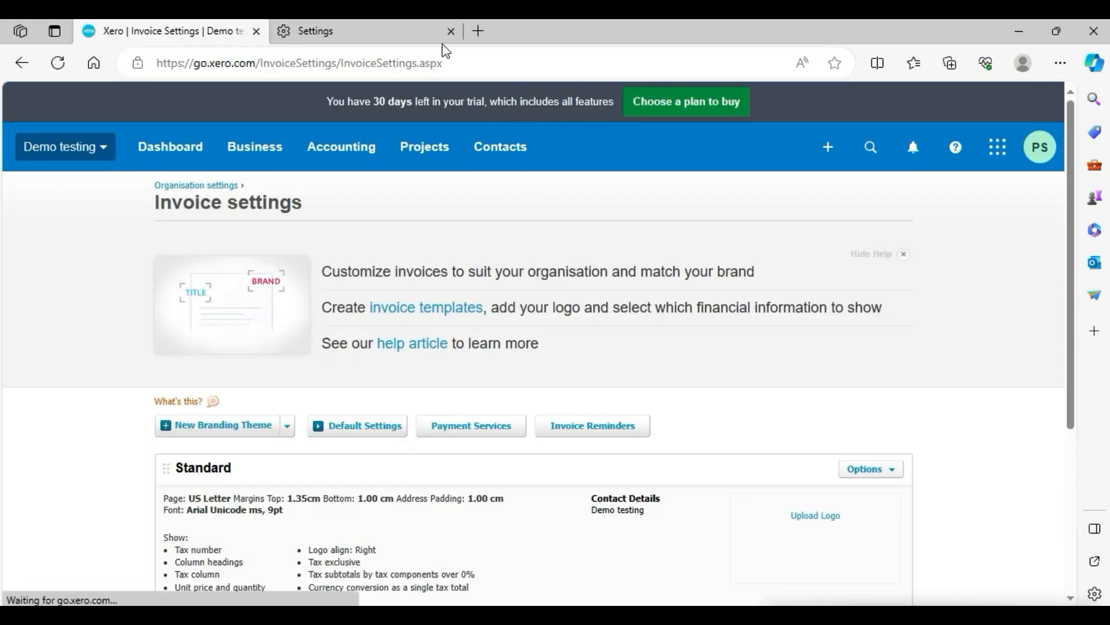
Close the extra Settings browser tab and hide the invoice settings help banner.
click(451, 31)
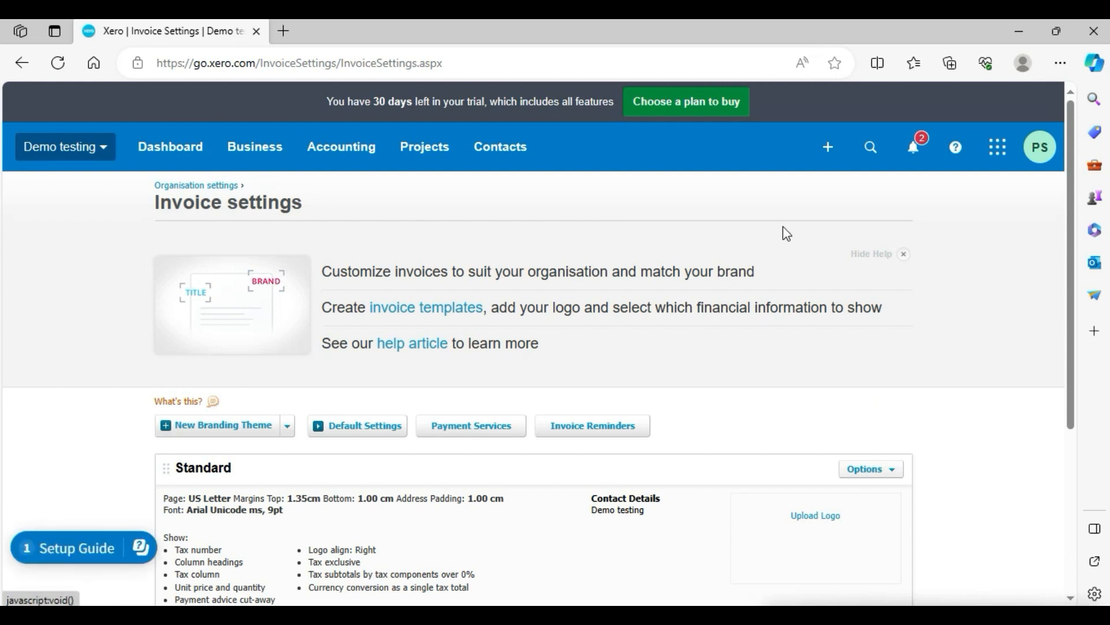
click(905, 258)
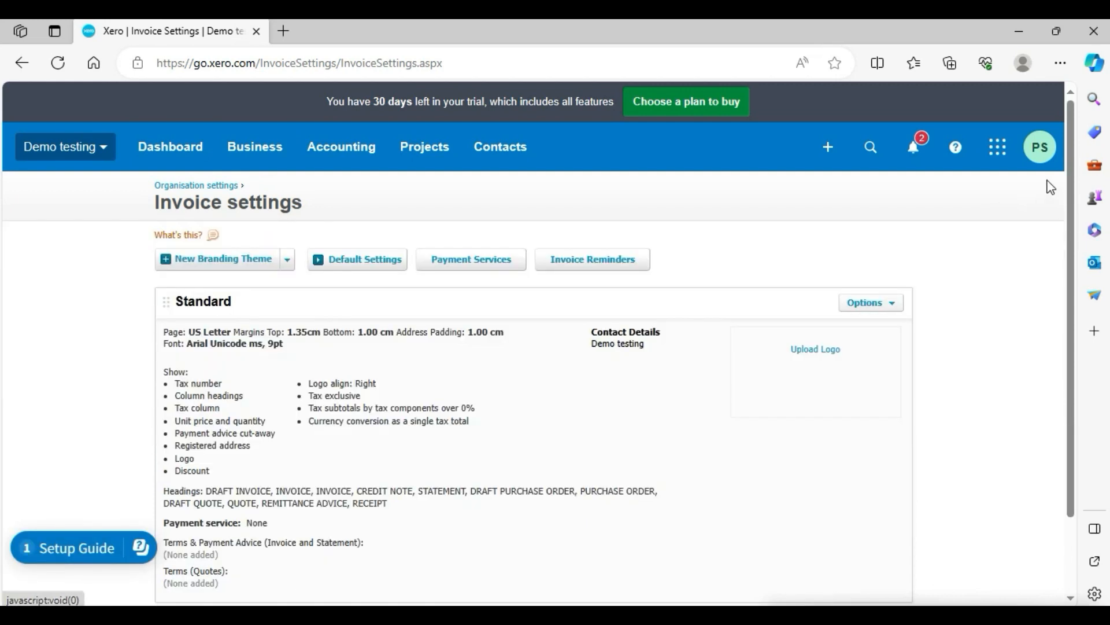
scroll(1064, 232, down, 1)
scroll(1060, 241, down, 1)
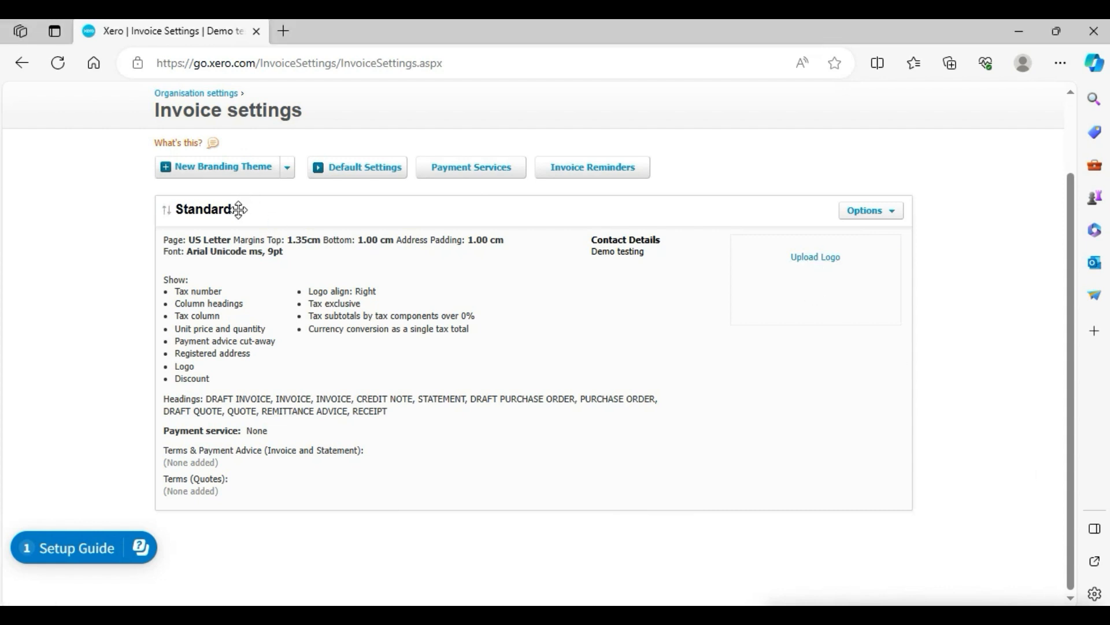
Upload OIP.jpg from Downloads as the logo of the Standard branding theme.
click(813, 259)
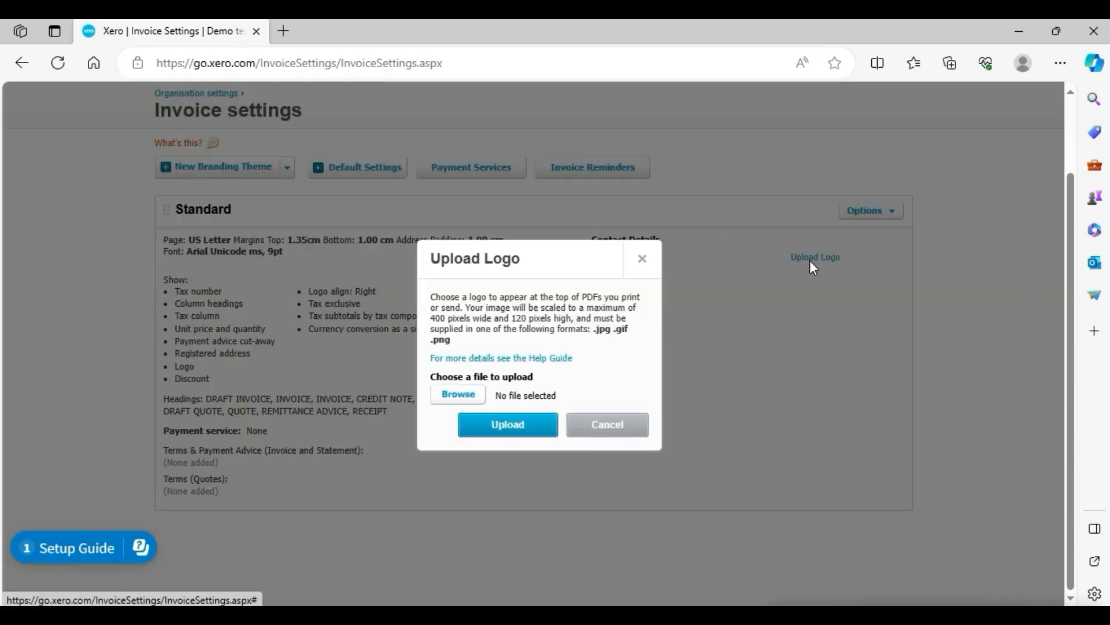
click(458, 395)
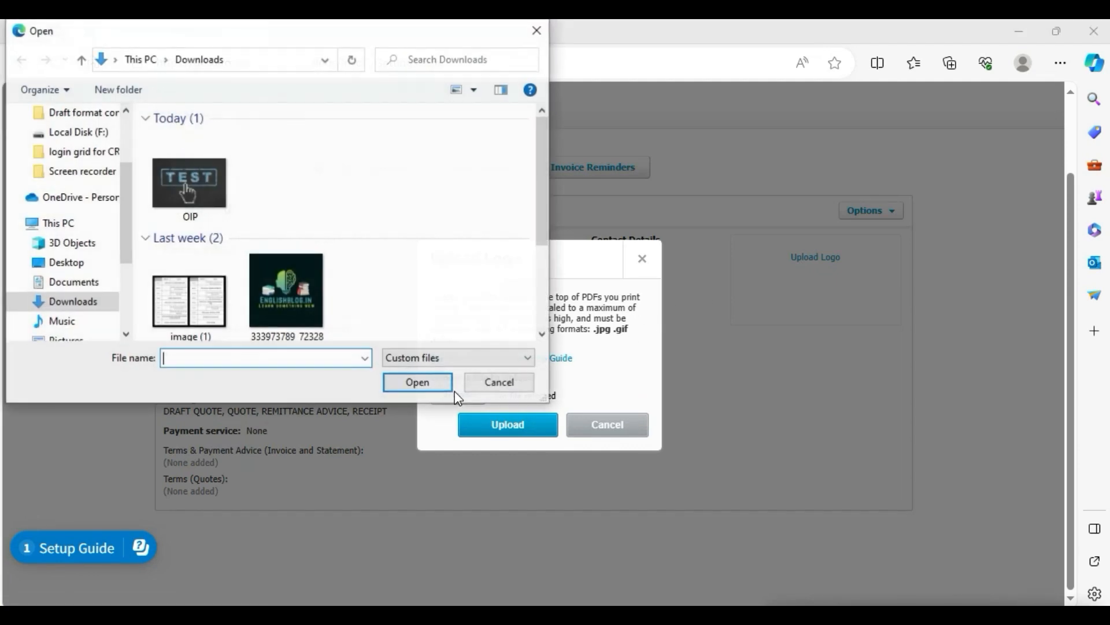
double_click(192, 186)
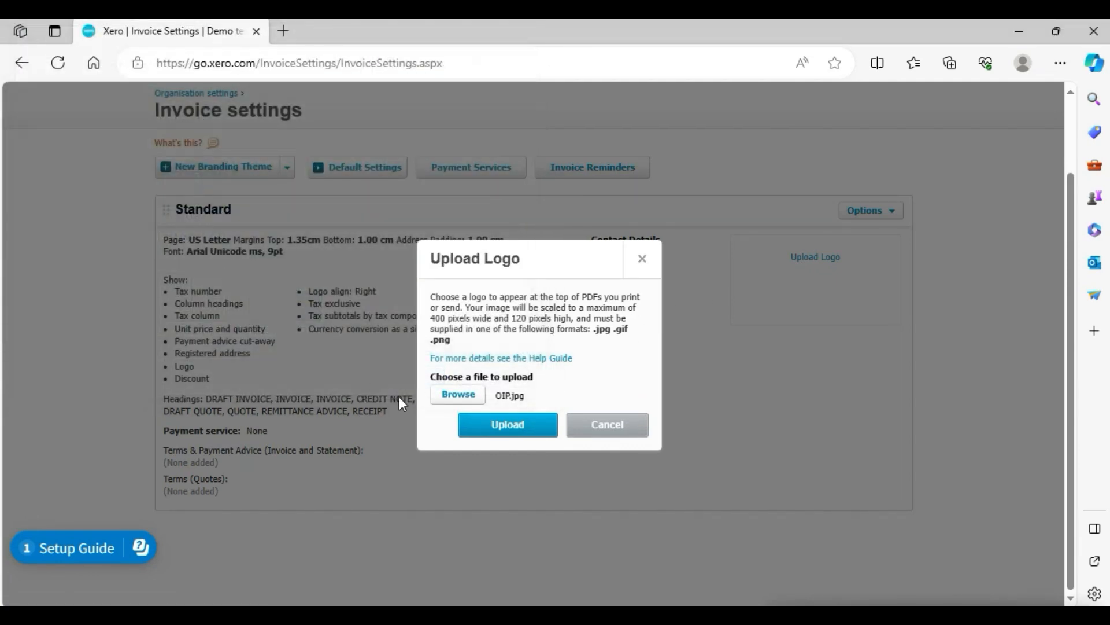
click(515, 425)
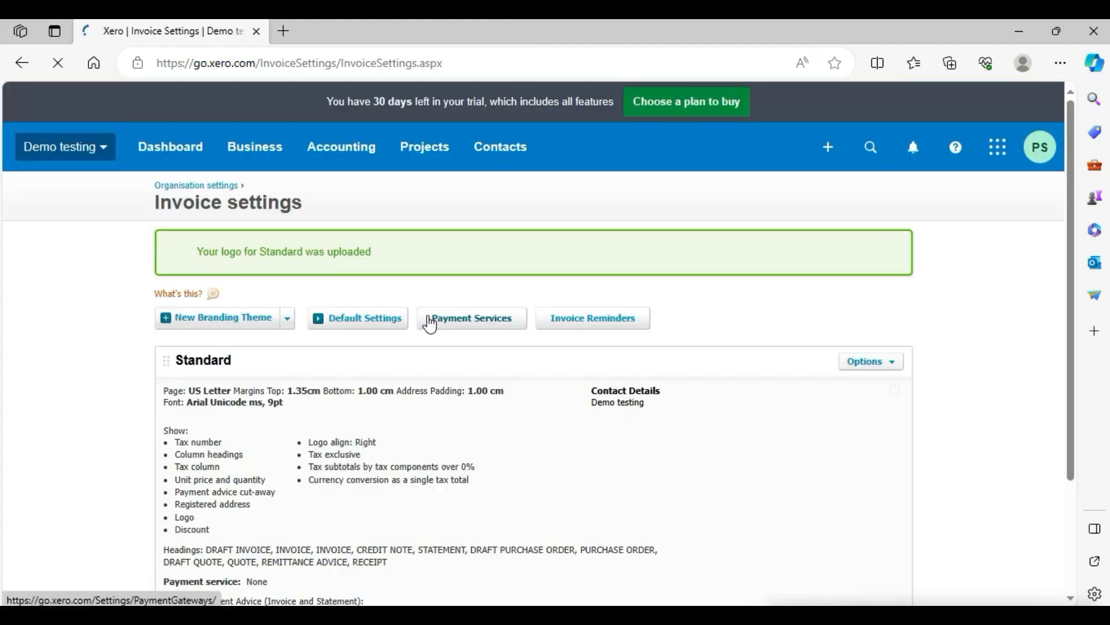
click(427, 319)
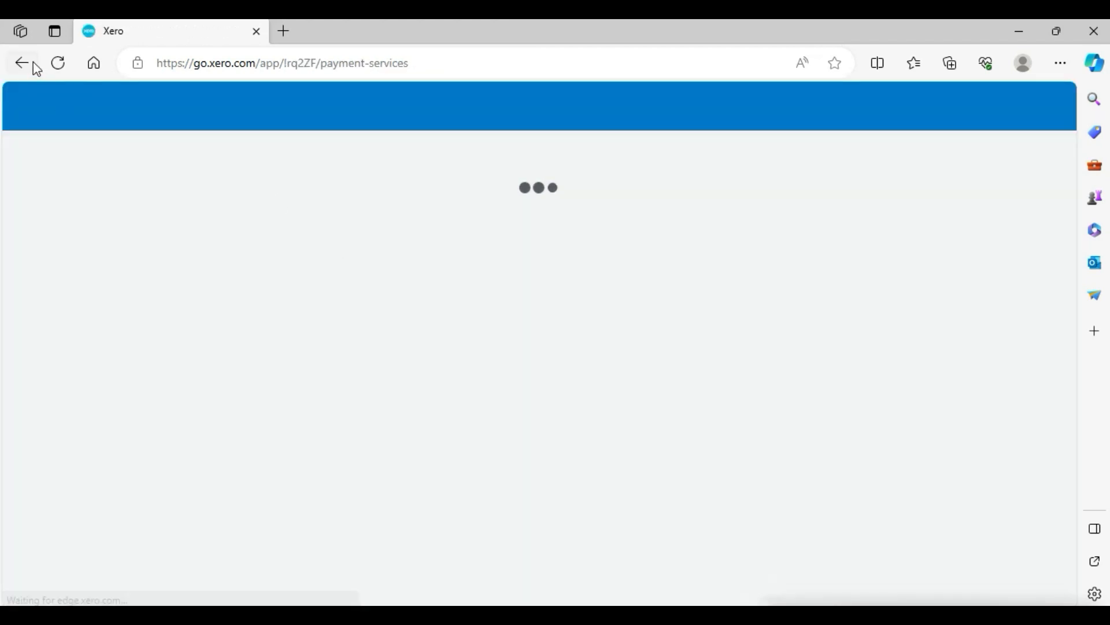
click(23, 63)
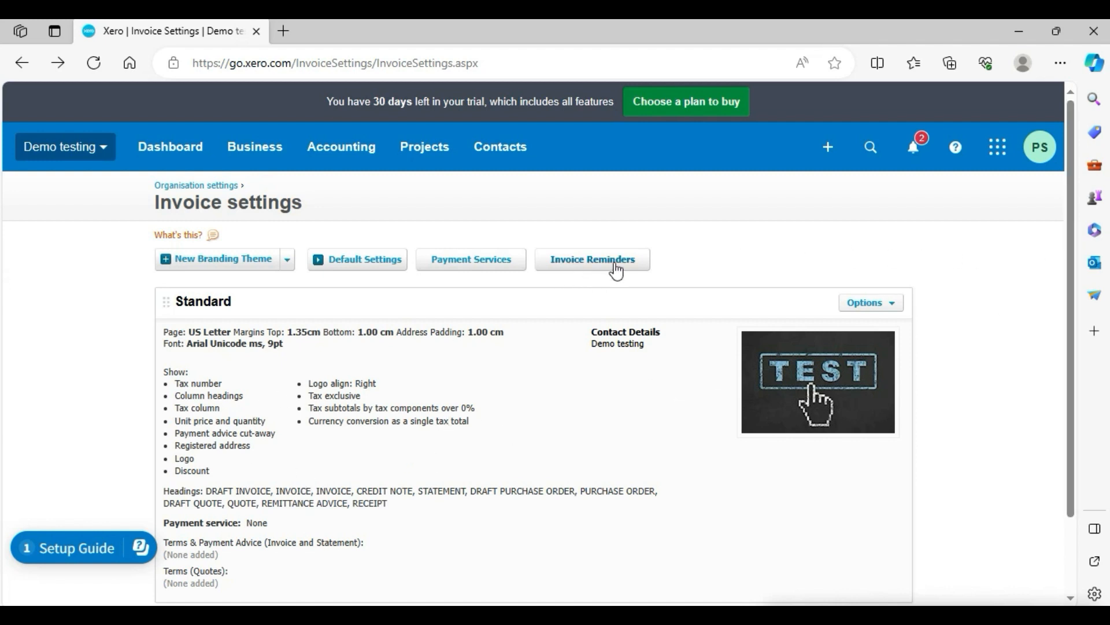
Preview the Standard branding theme and examine the invoice title, logo, addresses and invoice details.
click(895, 304)
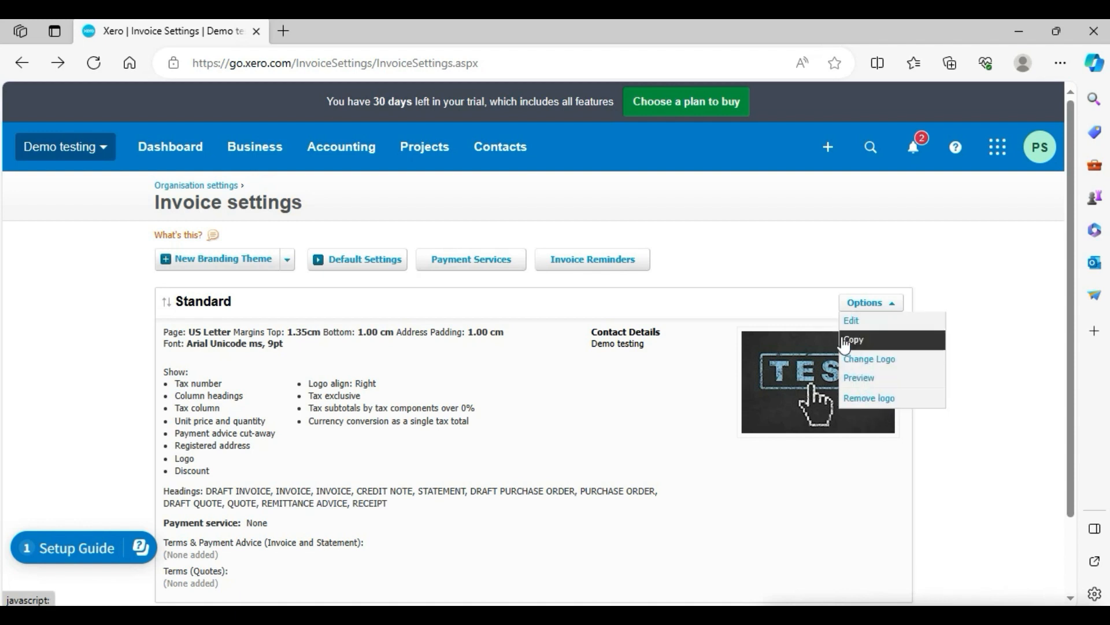
click(865, 377)
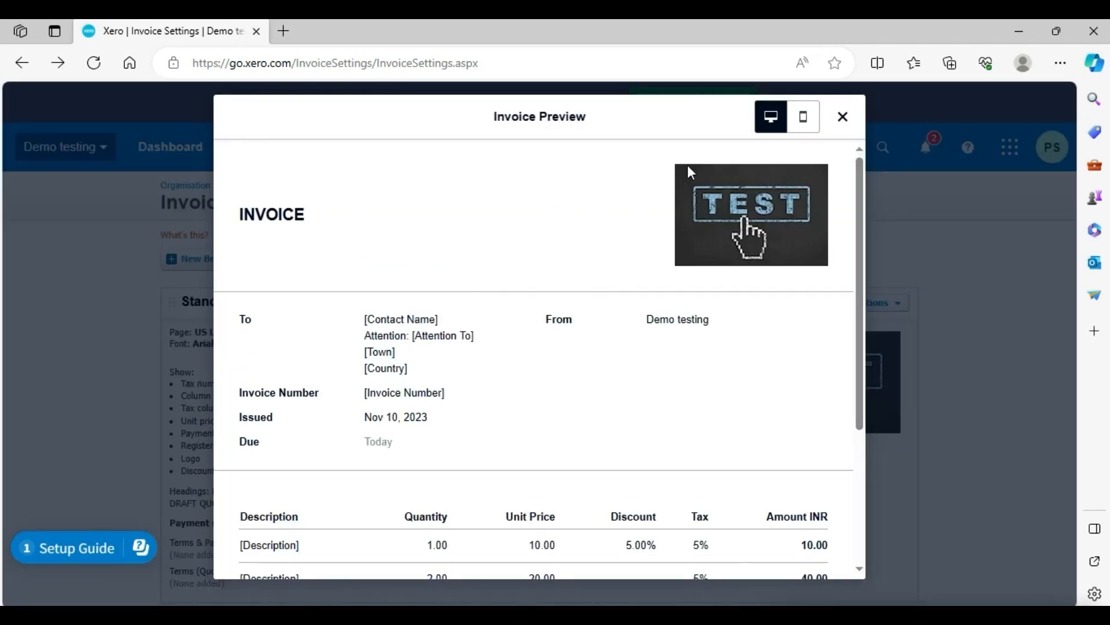
mouse_move(858, 175)
mouse_down()
mouse_move(858, 373)
mouse_move(867, 171)
mouse_up()
drag(302, 214, 238, 222)
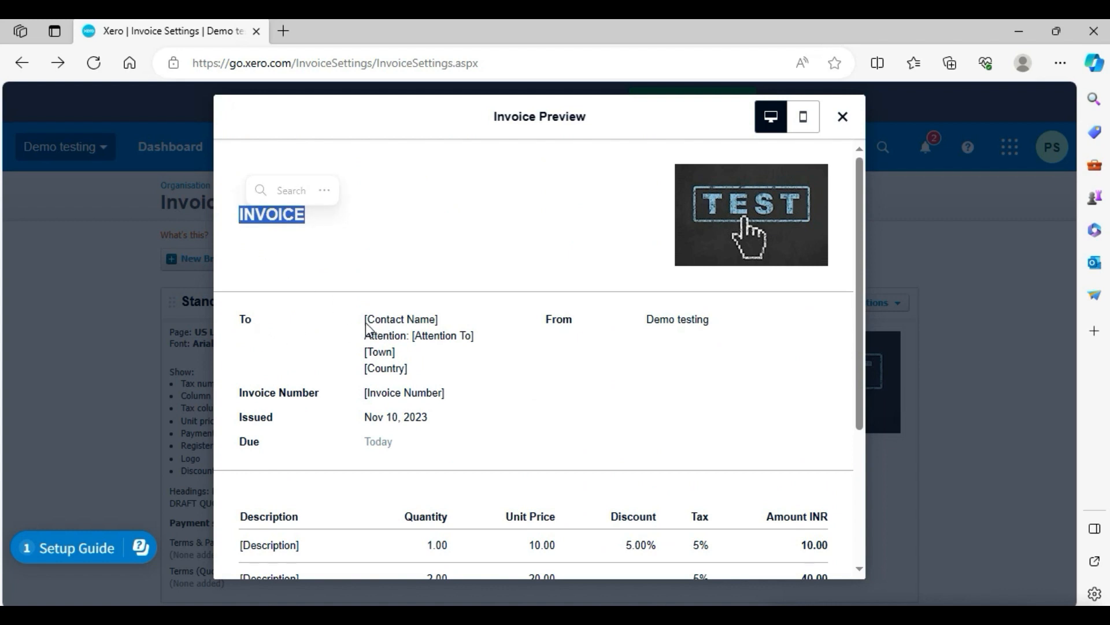
drag(365, 320, 470, 338)
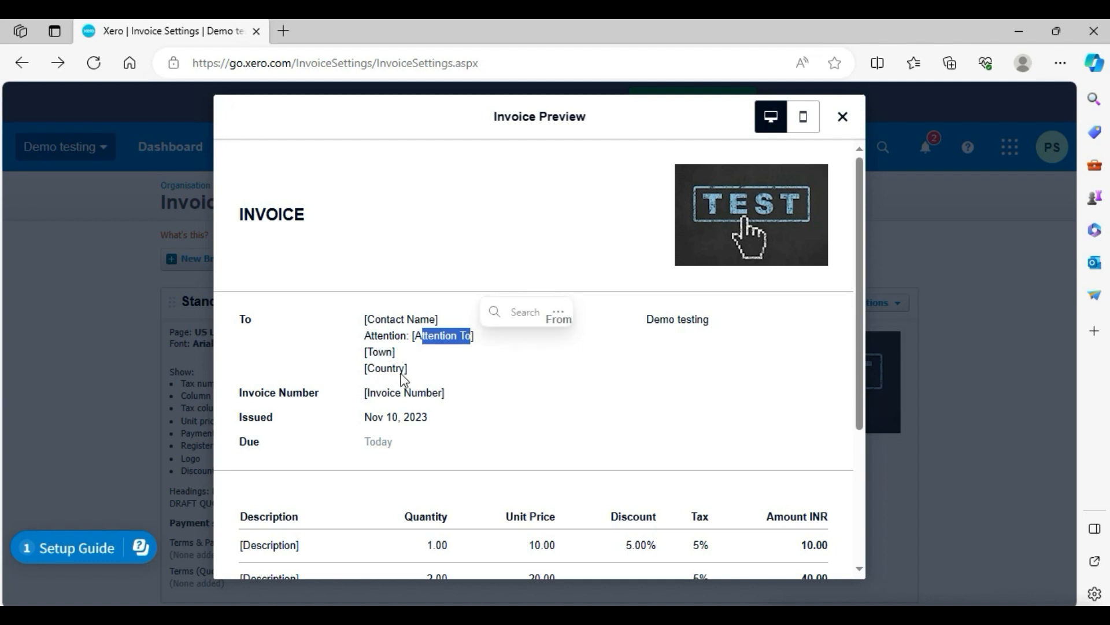
drag(369, 395, 444, 394)
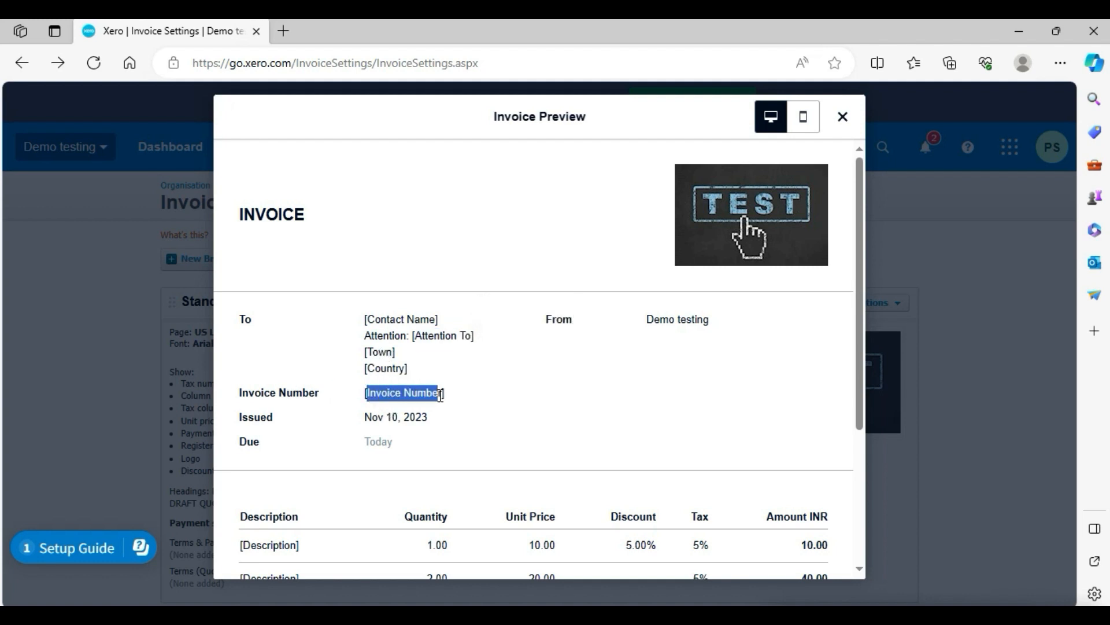
drag(223, 416, 393, 445)
click(354, 457)
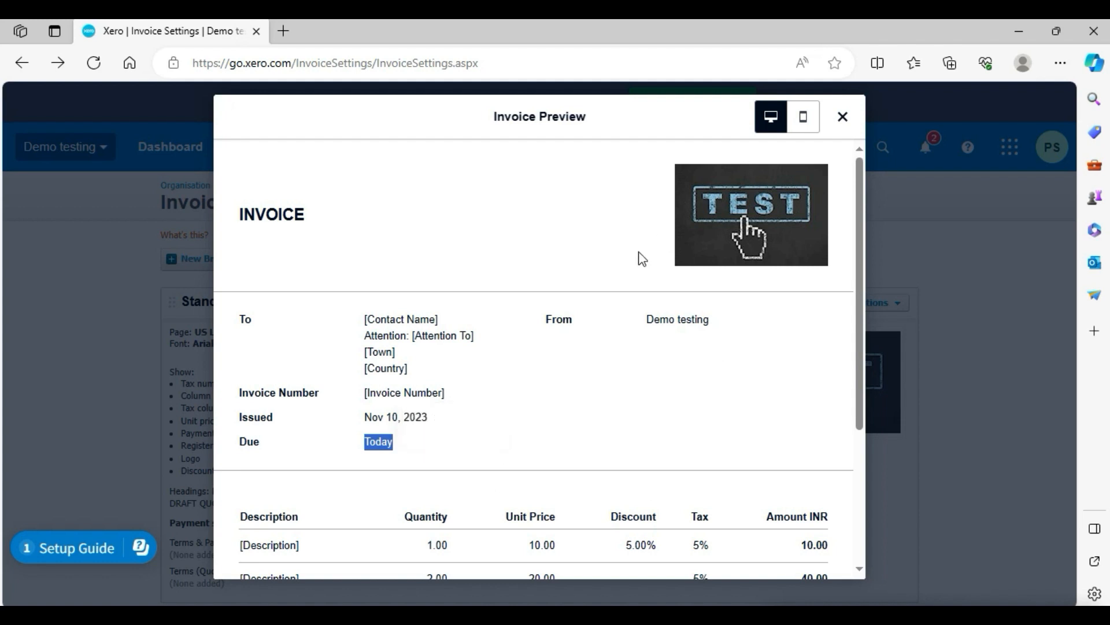
drag(552, 319, 720, 326)
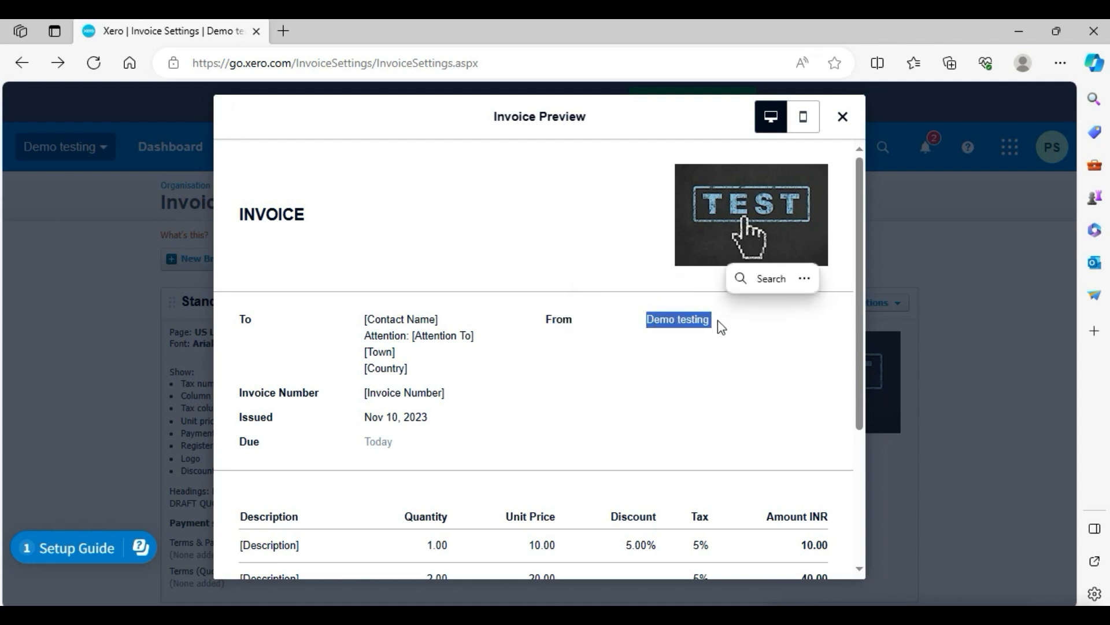
click(721, 327)
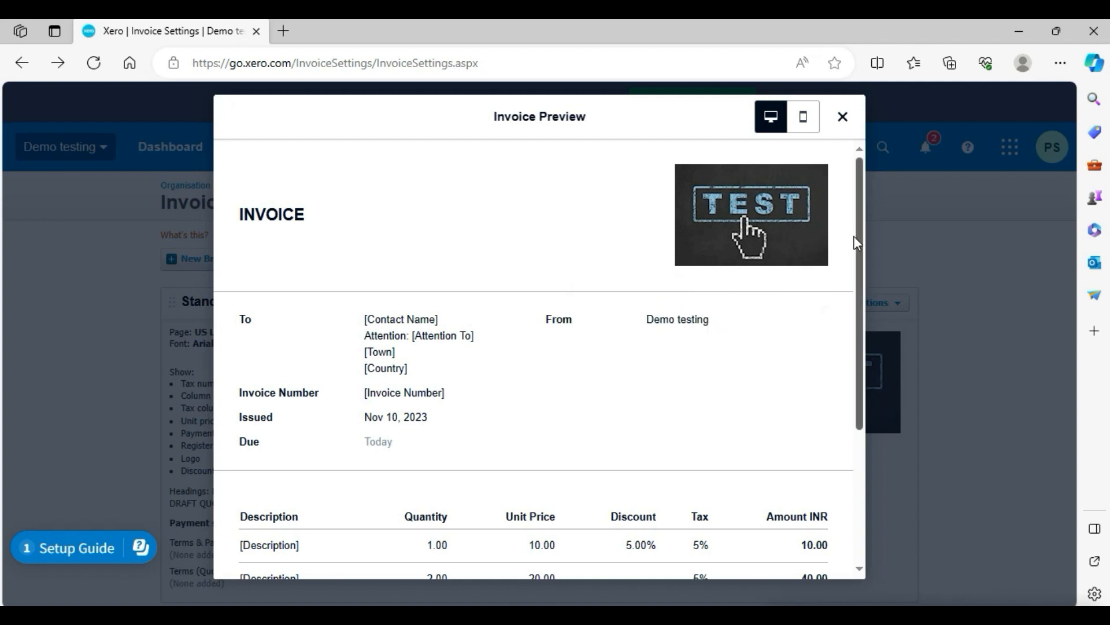
Scroll through the invoice preview to examine the line item columns, subtotal, tax and amount due.
drag(859, 234, 863, 350)
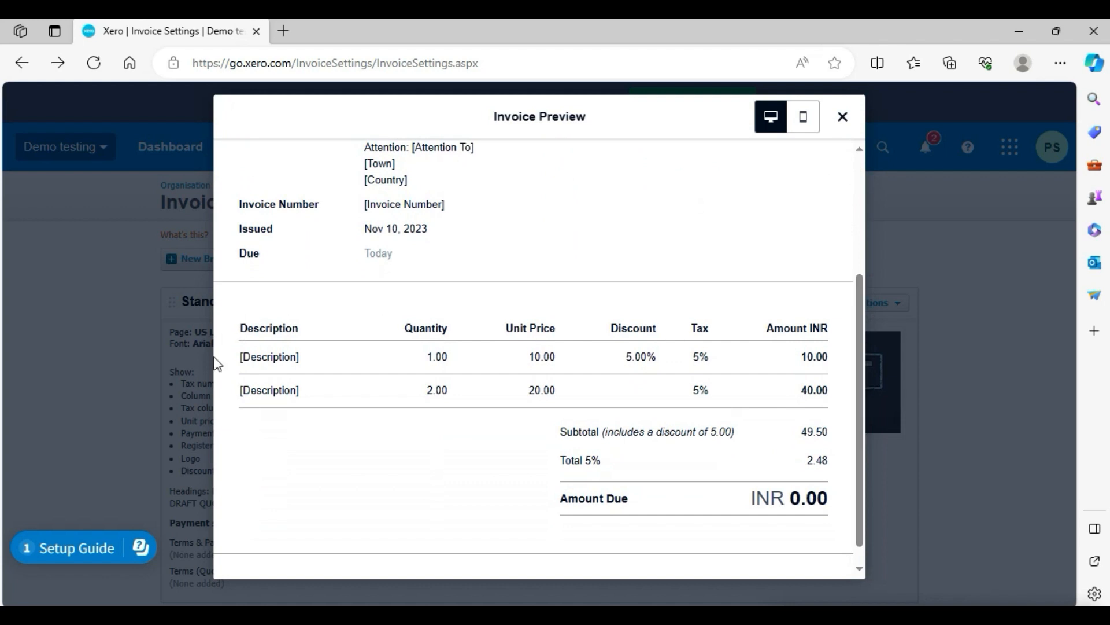
drag(239, 337, 298, 358)
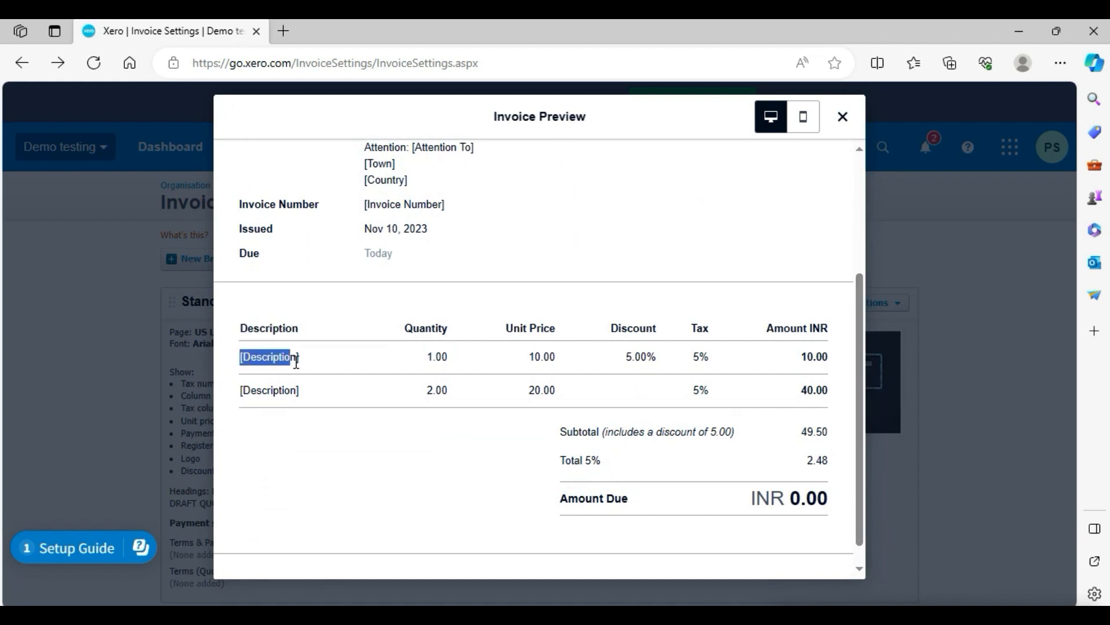
drag(262, 390, 327, 399)
double_click(437, 356)
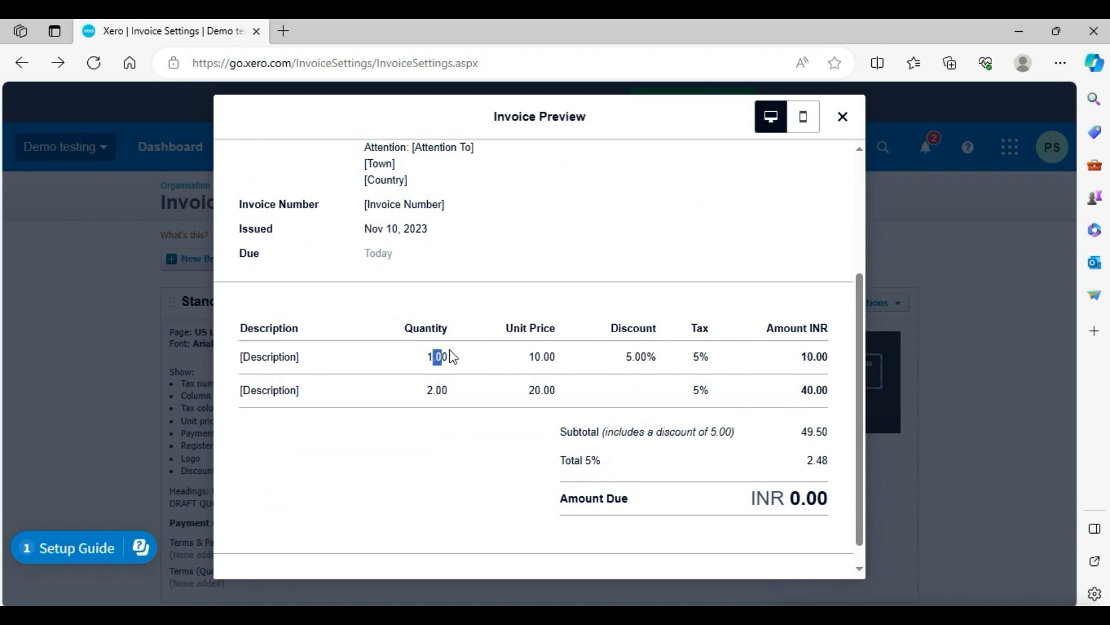
double_click(435, 388)
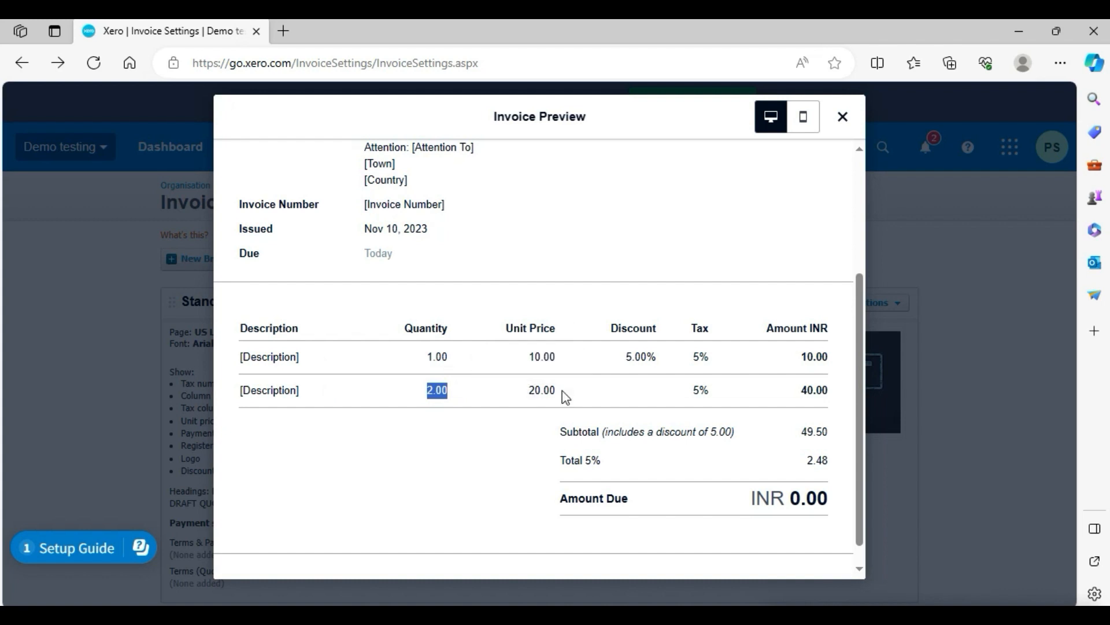
double_click(637, 357)
drag(699, 357, 714, 360)
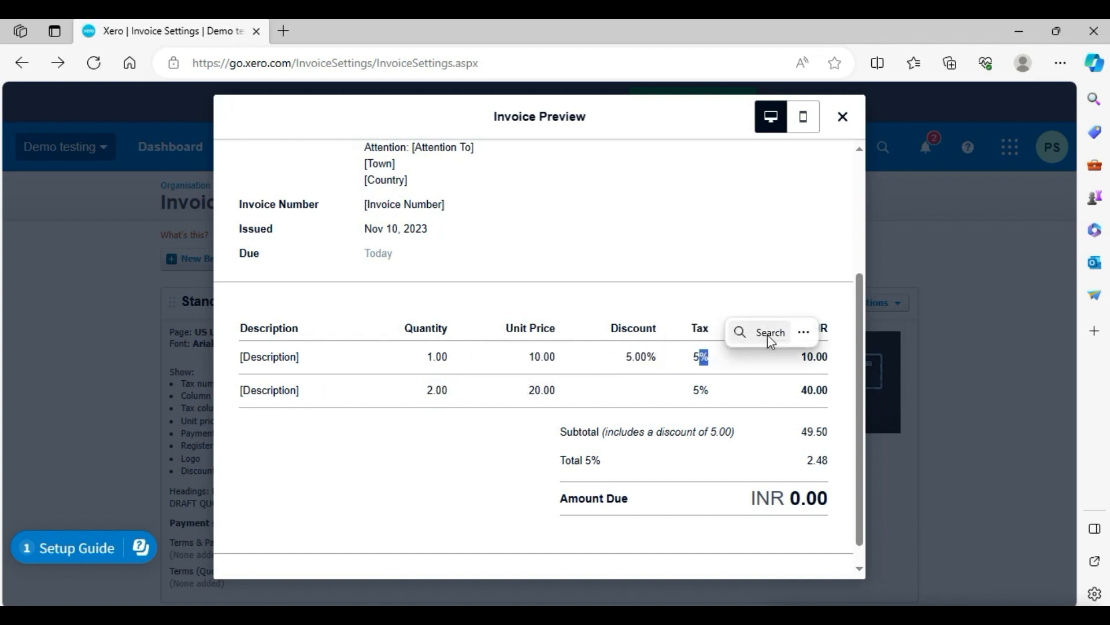
drag(513, 464, 833, 480)
click(832, 480)
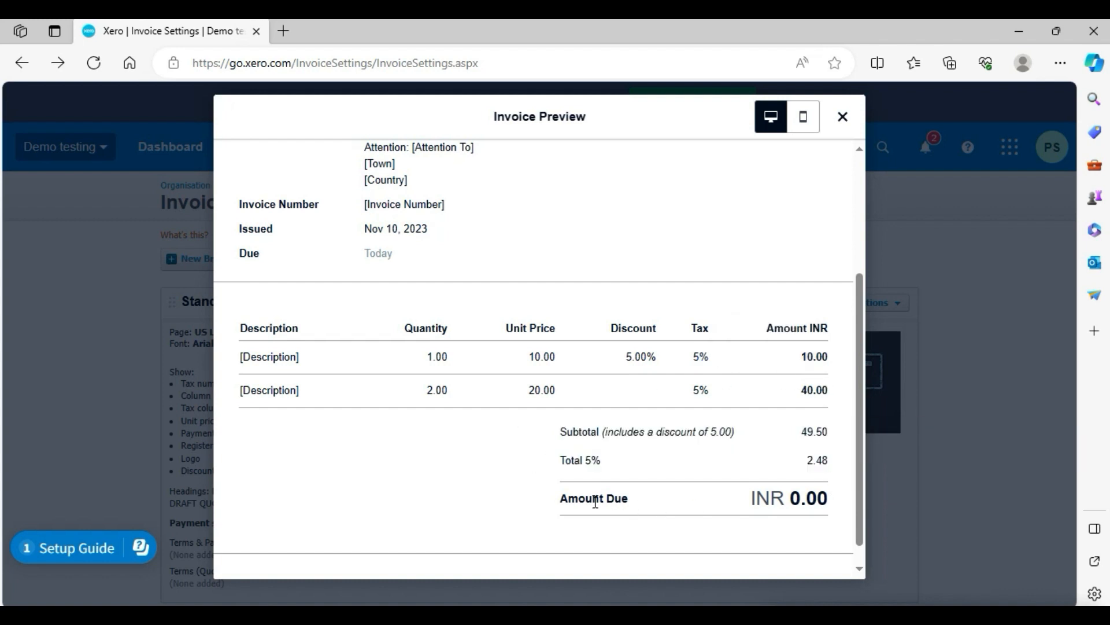
drag(555, 504, 855, 478)
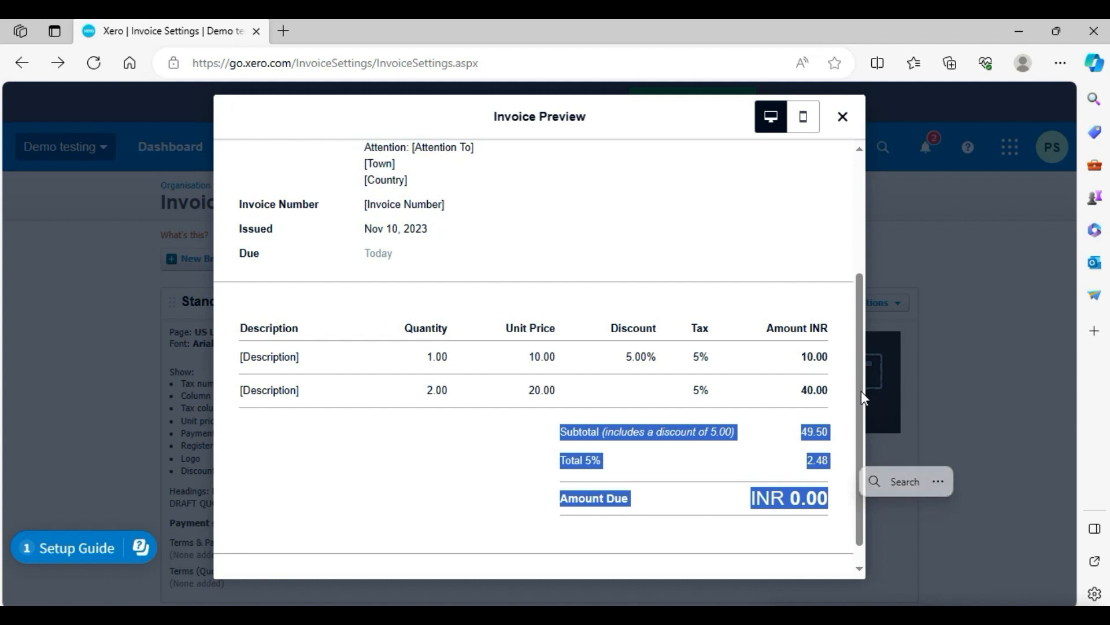
scroll(855, 429, down, 1)
scroll(857, 425, up, 5)
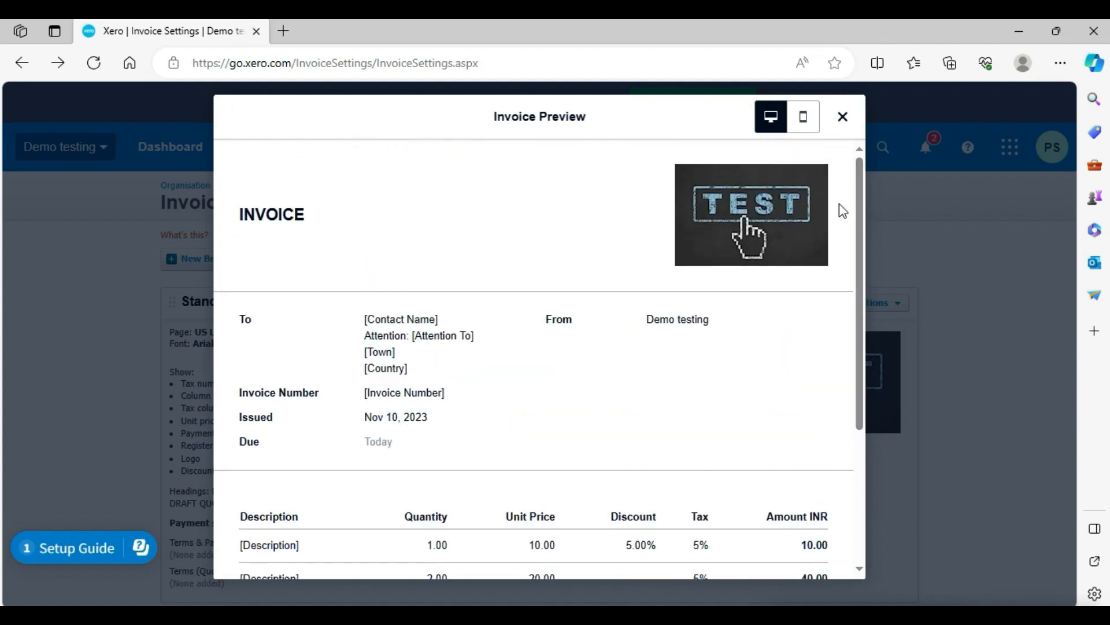
Switch the invoice preview to mobile view, scroll through it, and close the preview.
click(801, 120)
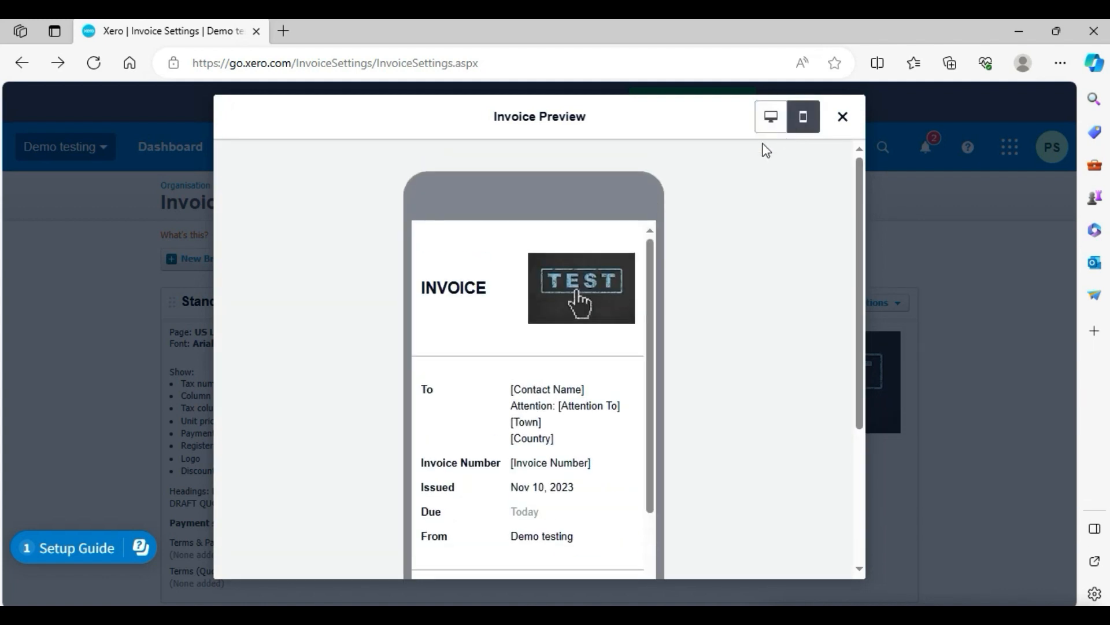
scroll(647, 302, down, 3)
drag(644, 352, 643, 529)
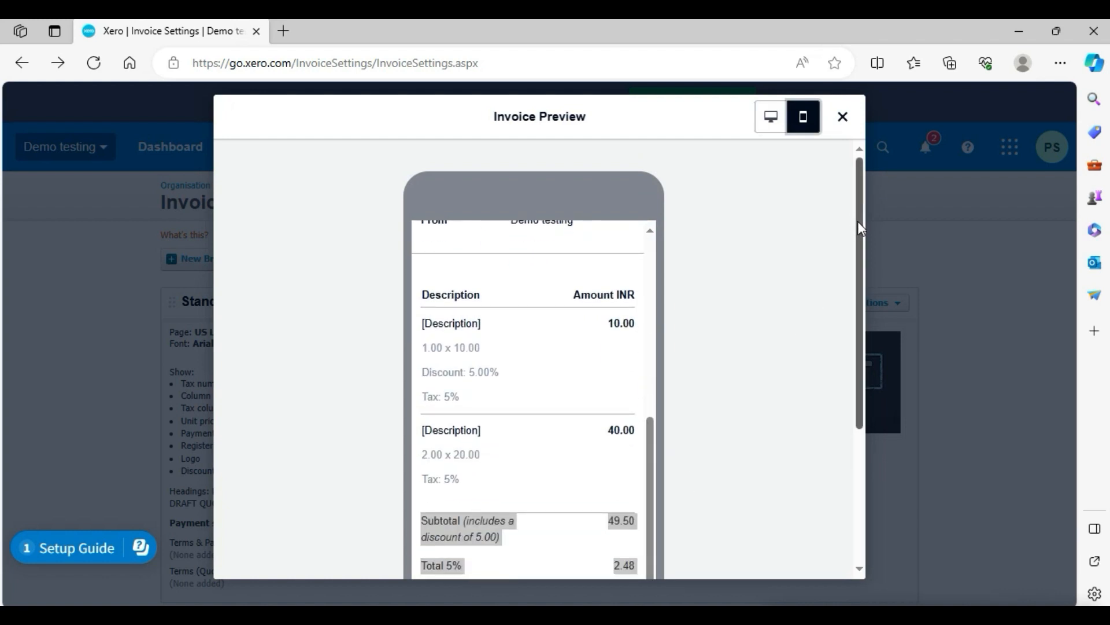
mouse_move(858, 221)
mouse_down()
mouse_move(872, 356)
mouse_move(868, 232)
mouse_up()
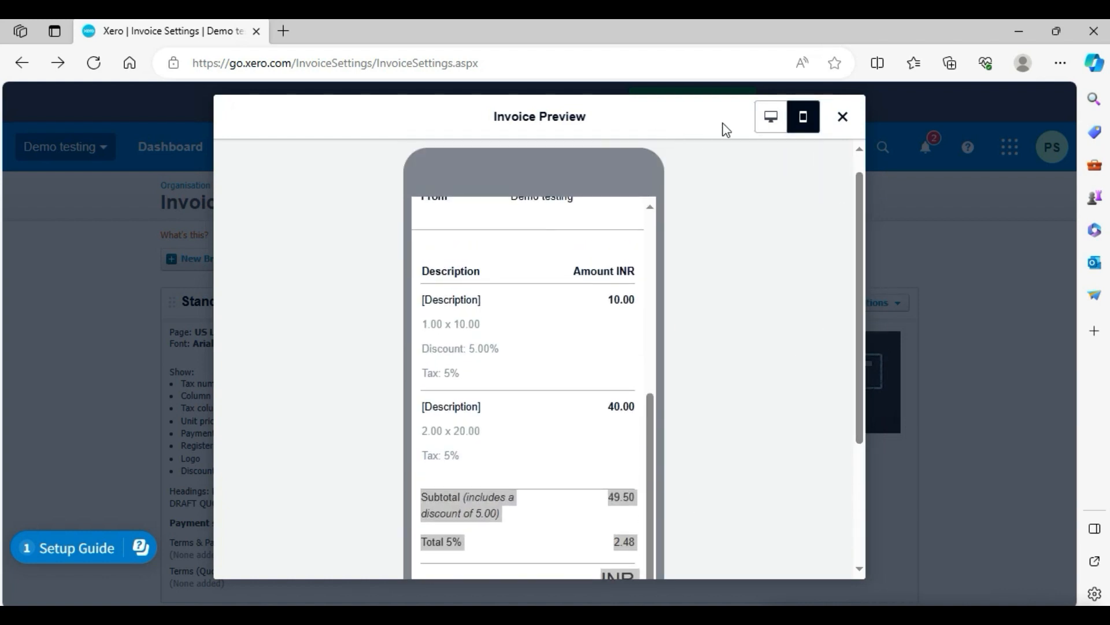
click(843, 118)
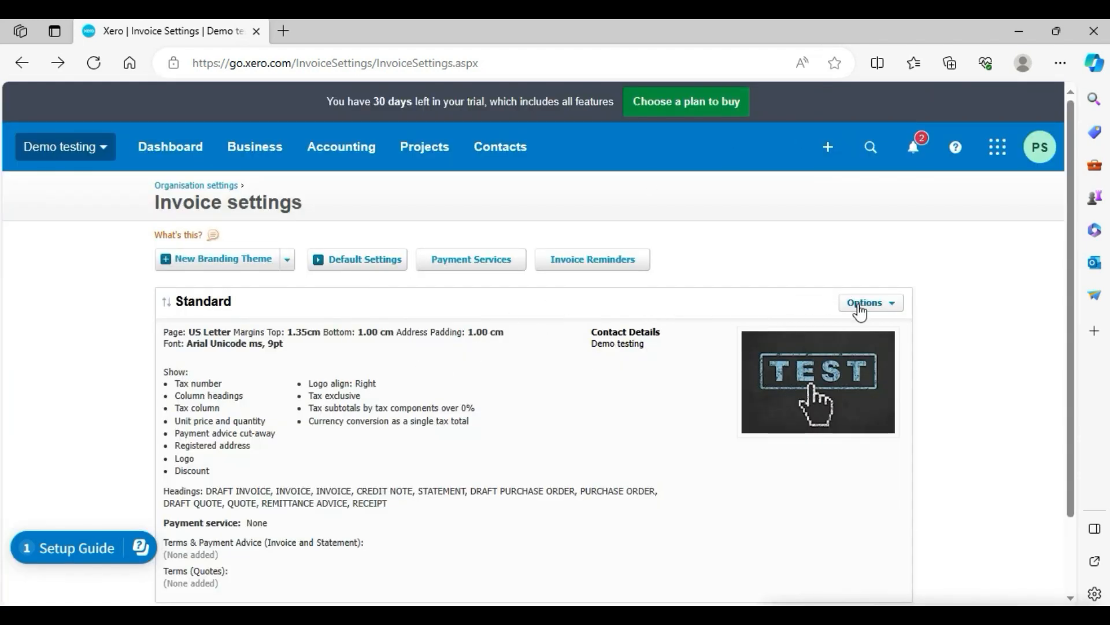
Open the Standard theme's Edit Branding Theme dialog.
click(879, 307)
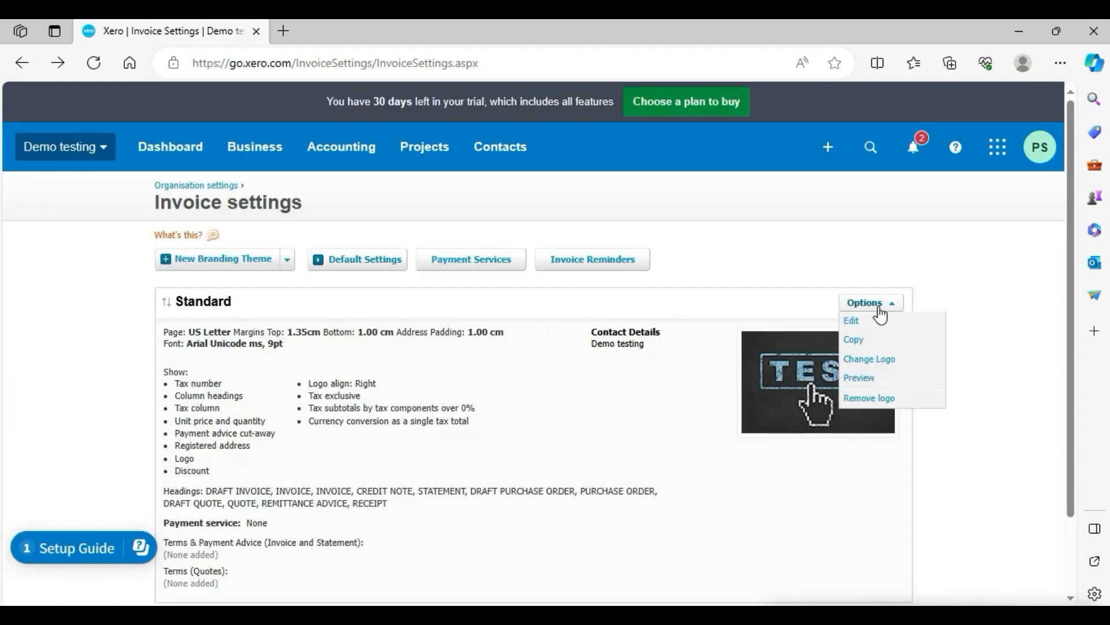
click(874, 330)
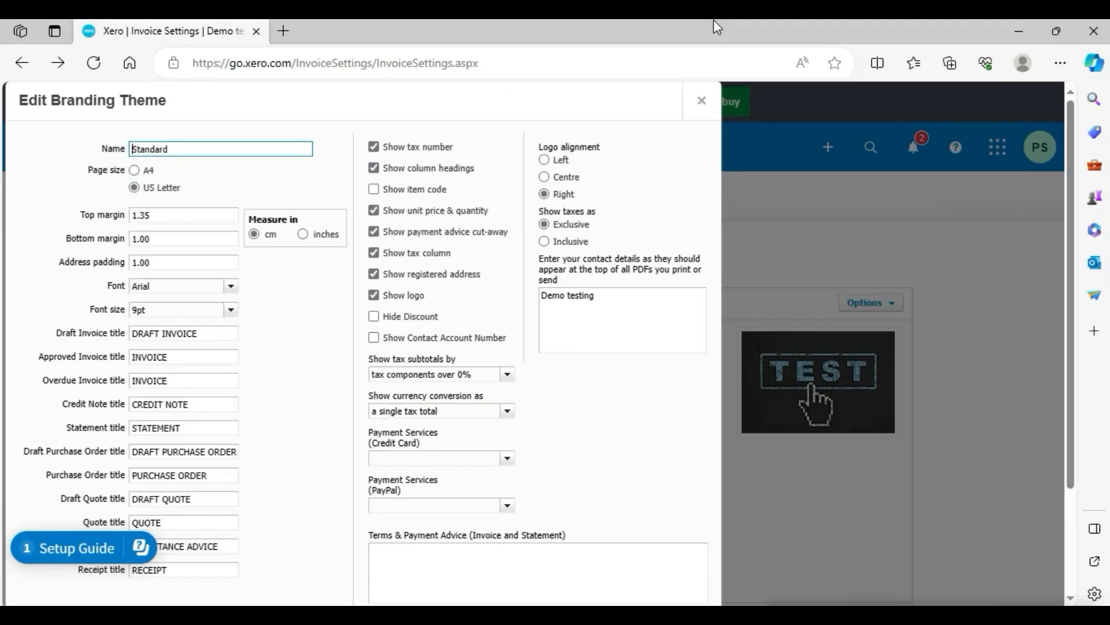
drag(399, 97, 577, 111)
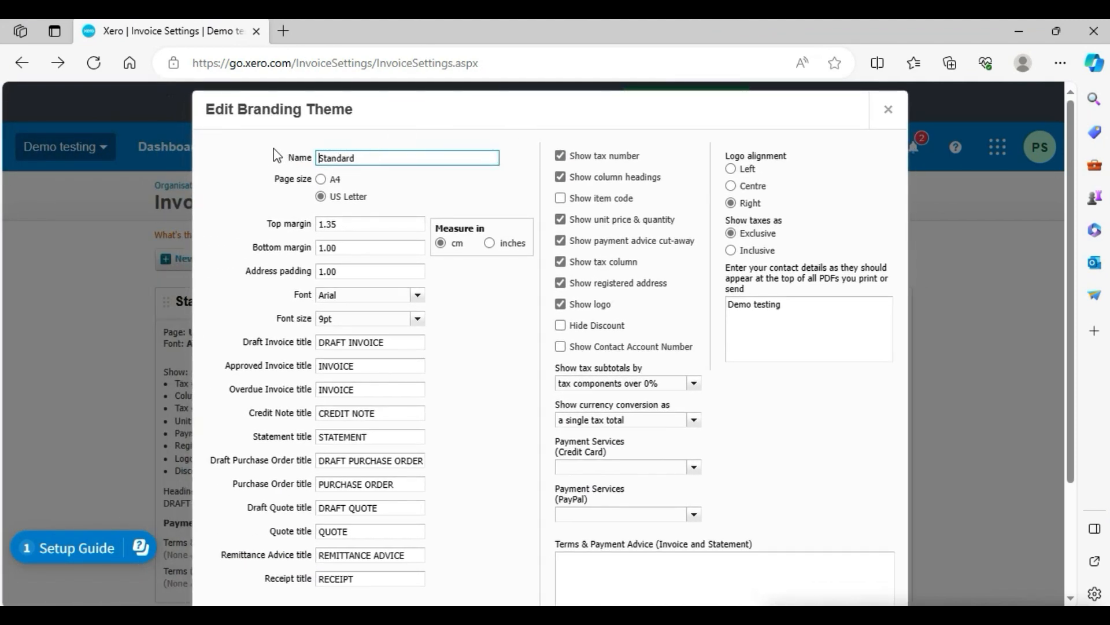
Set the Standard theme's page size to A4.
drag(278, 155, 311, 165)
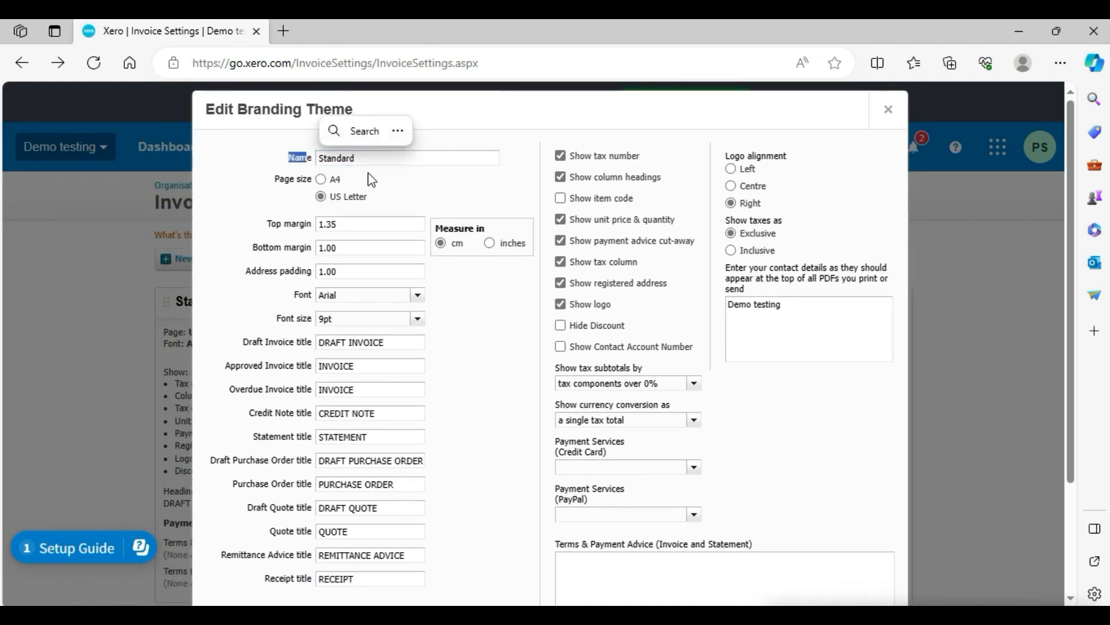
click(381, 158)
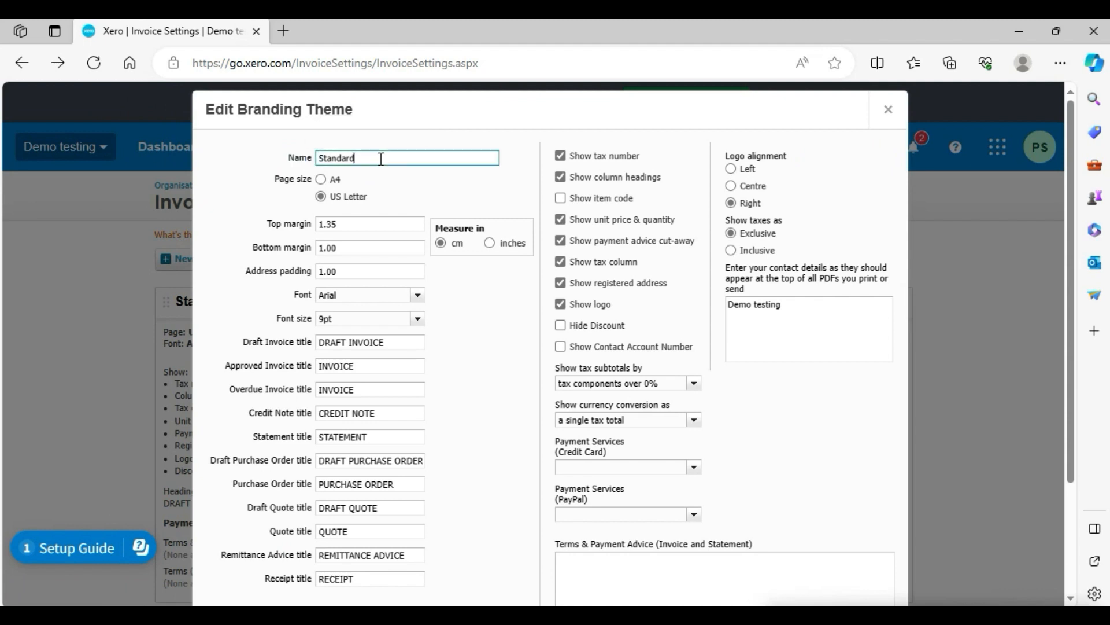
click(322, 183)
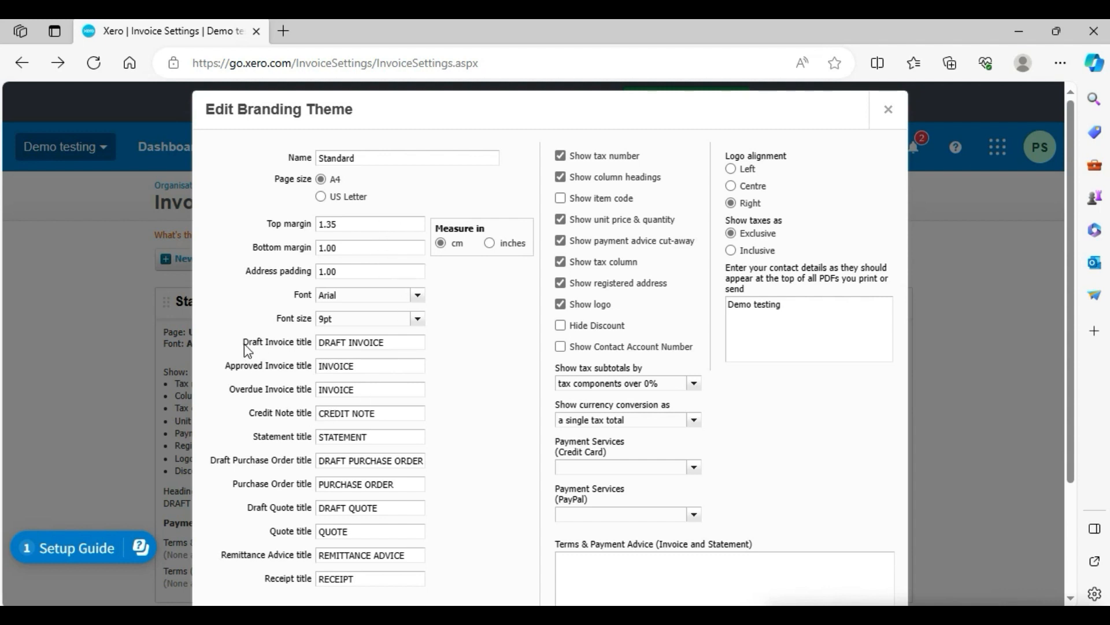
Duplicate the browser tab while keeping the Edit Branding Theme dialog open in the original tab.
drag(249, 346, 321, 344)
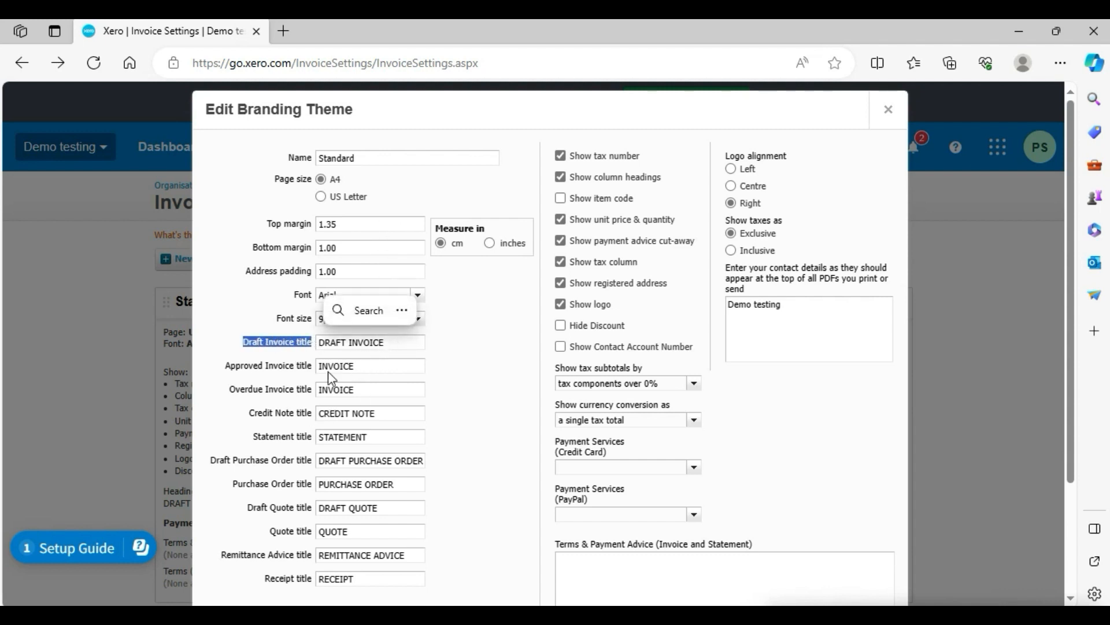
click(230, 371)
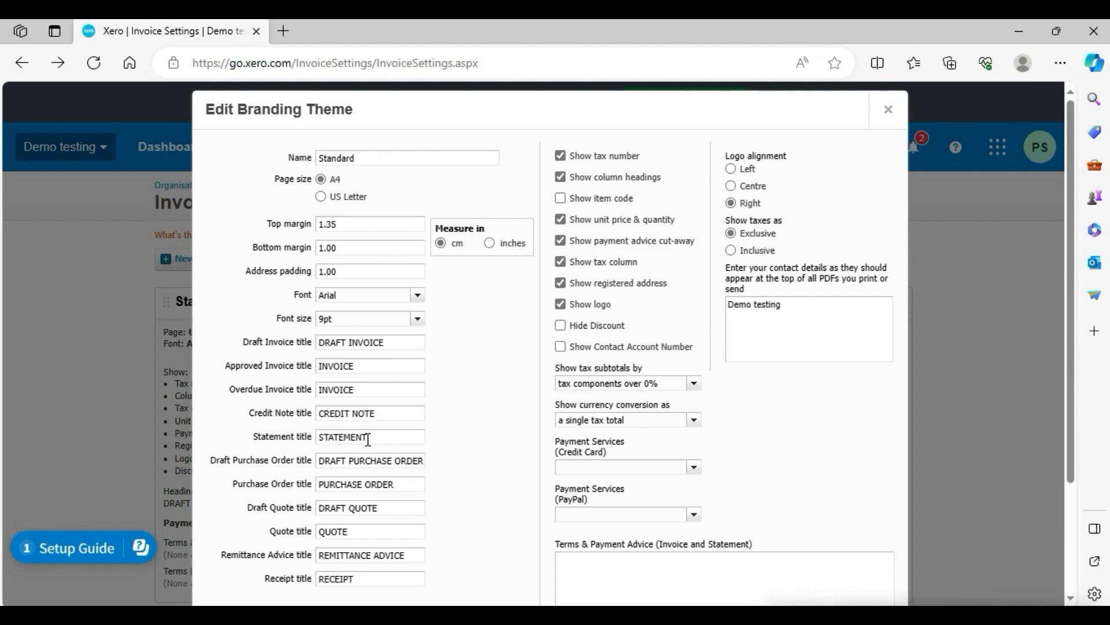
click(322, 365)
key(Delete)
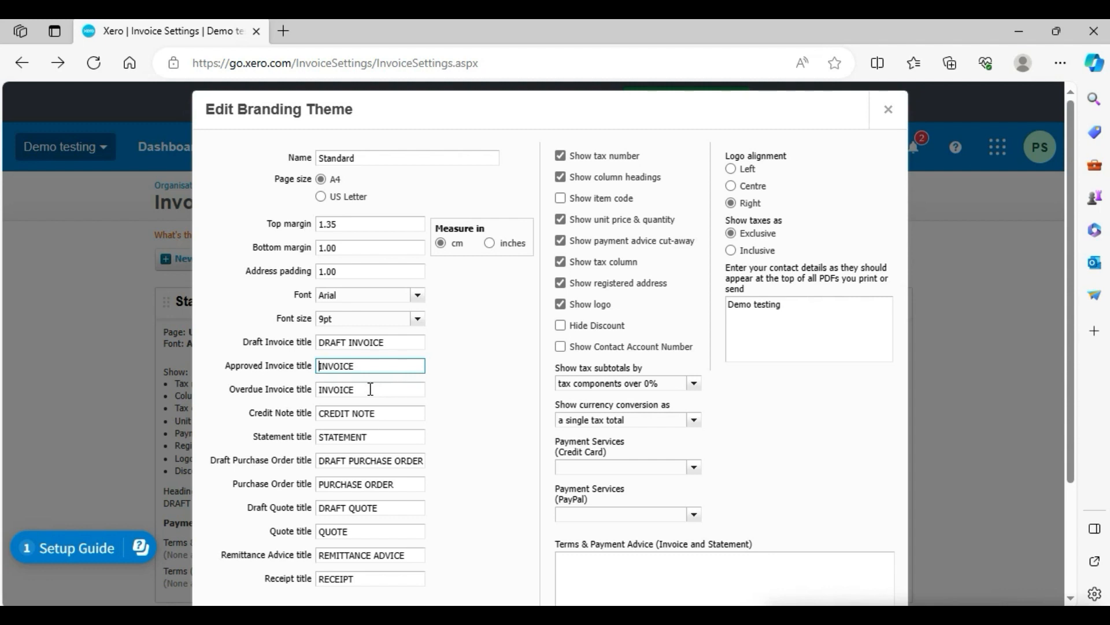
right_click(213, 27)
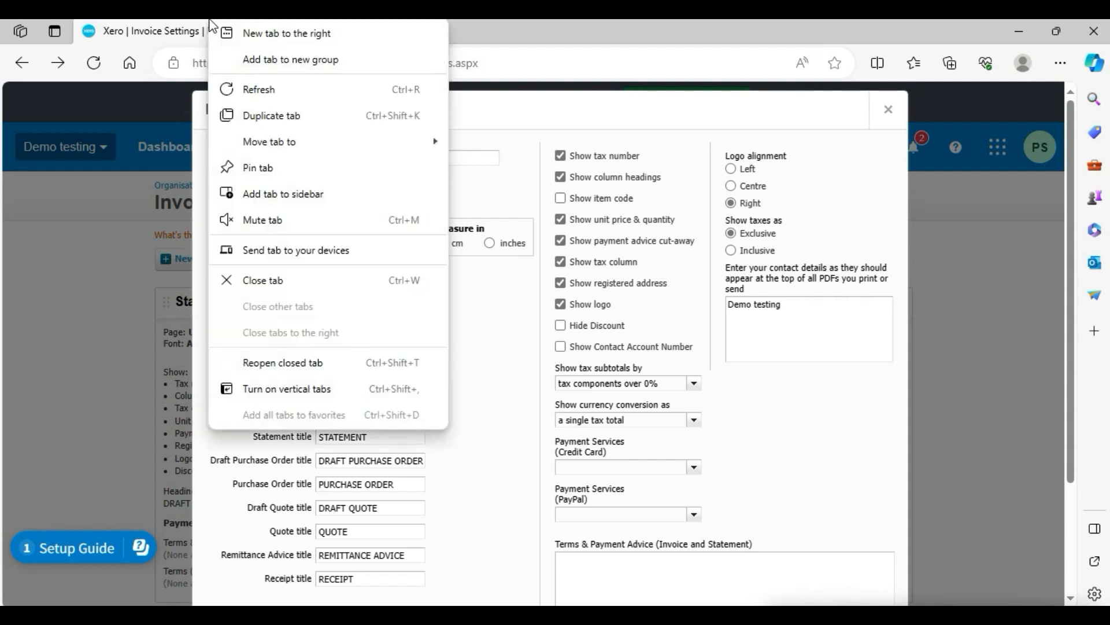
click(273, 115)
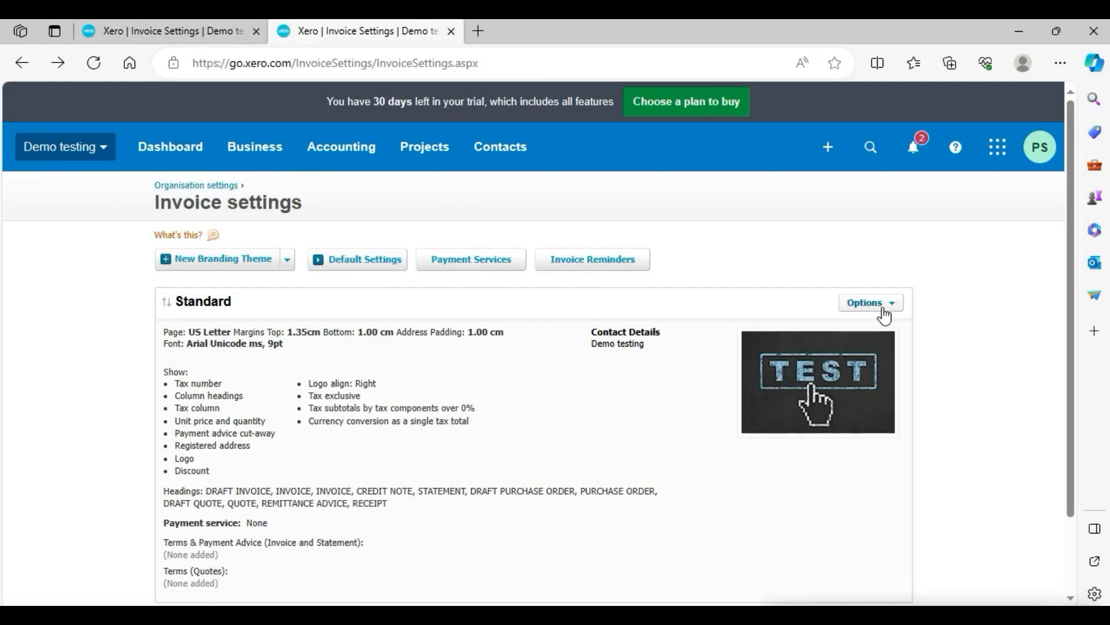
Preview the Standard theme's invoice in the duplicated tab and return to the dialog's tab.
click(873, 304)
click(856, 377)
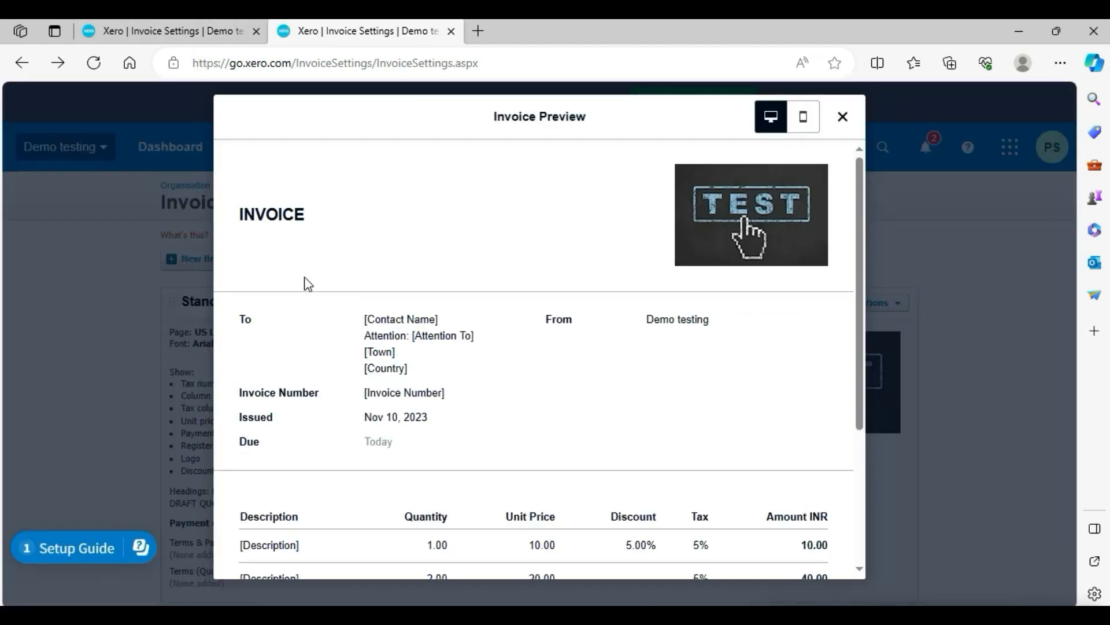
drag(321, 219, 234, 216)
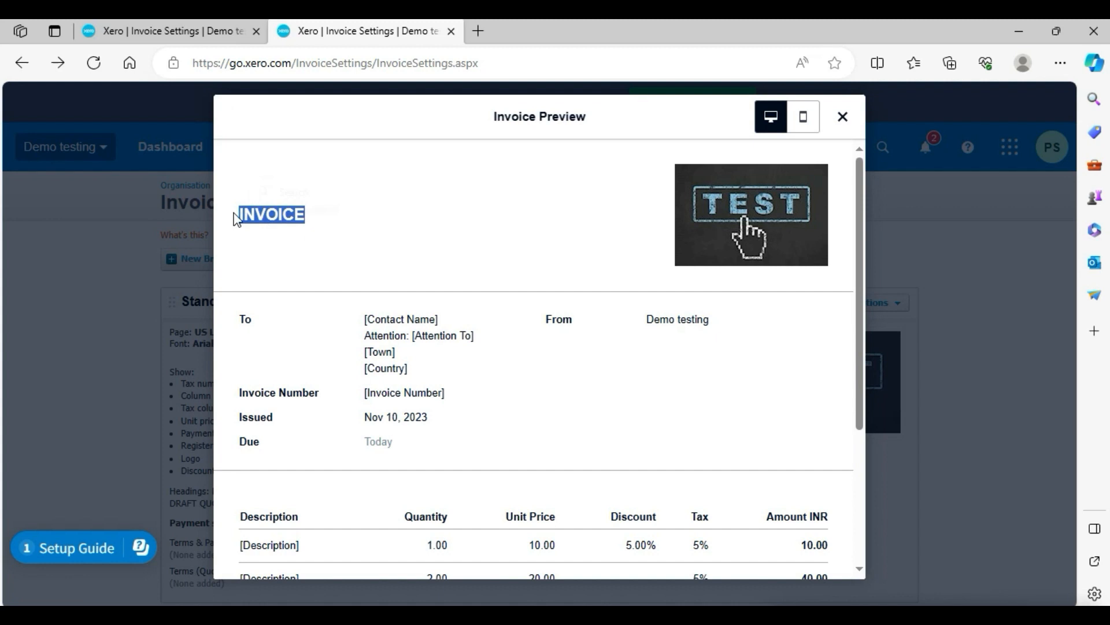
click(119, 26)
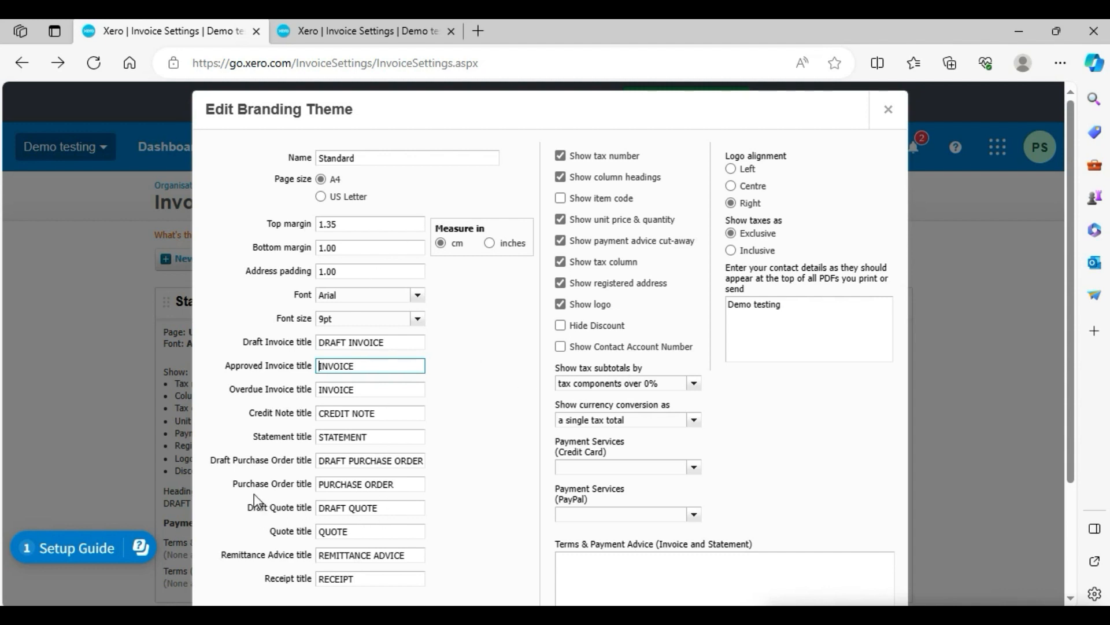
Compare the invoice title in the preview tab with the document title fields in the dialog.
drag(238, 484, 283, 487)
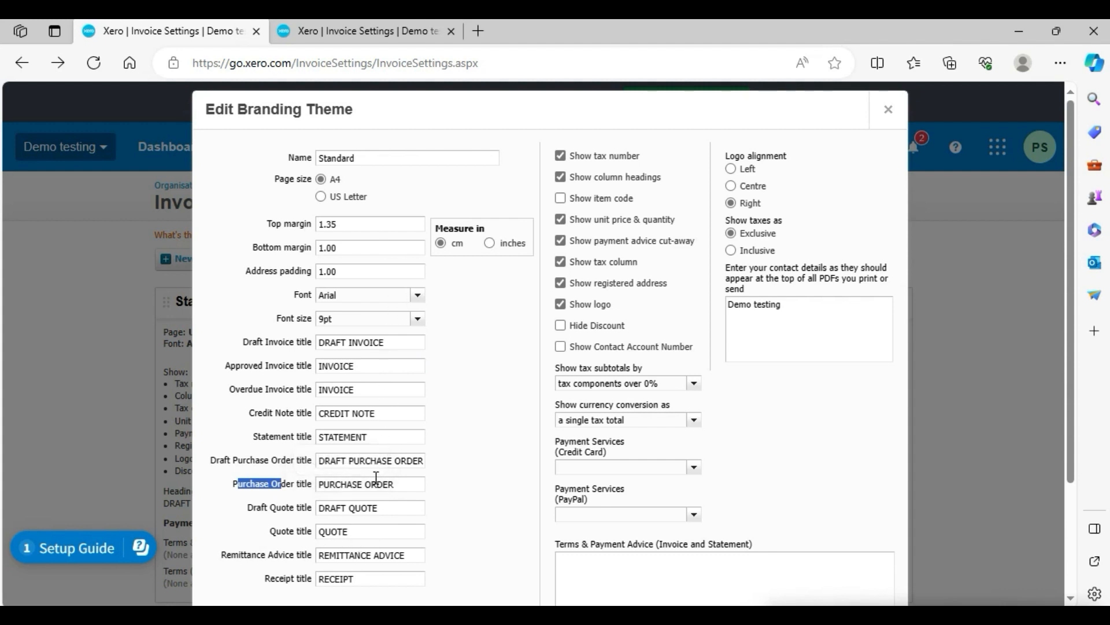
click(359, 31)
click(325, 218)
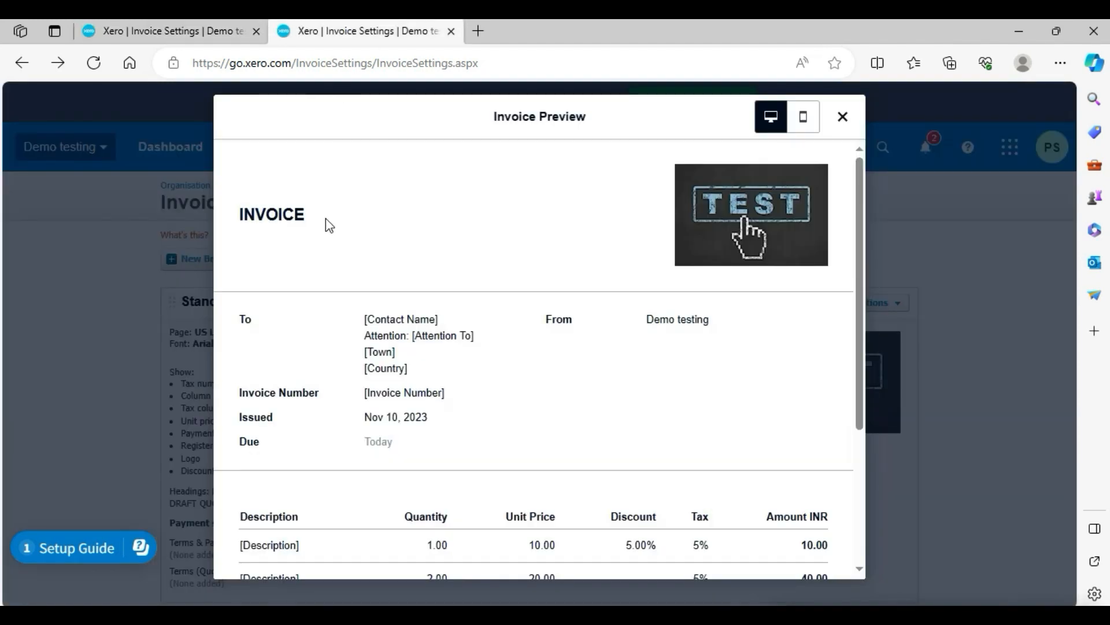
double_click(274, 215)
click(203, 32)
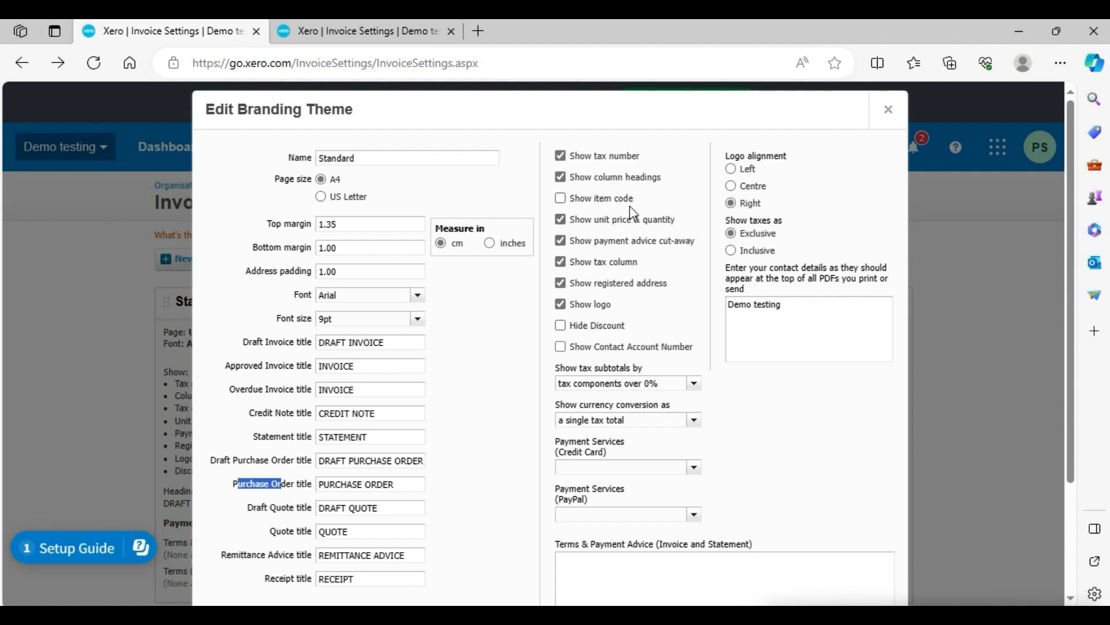
Show tax subtotals by tax rates and show currency conversion as net amounts with tax totals.
click(693, 382)
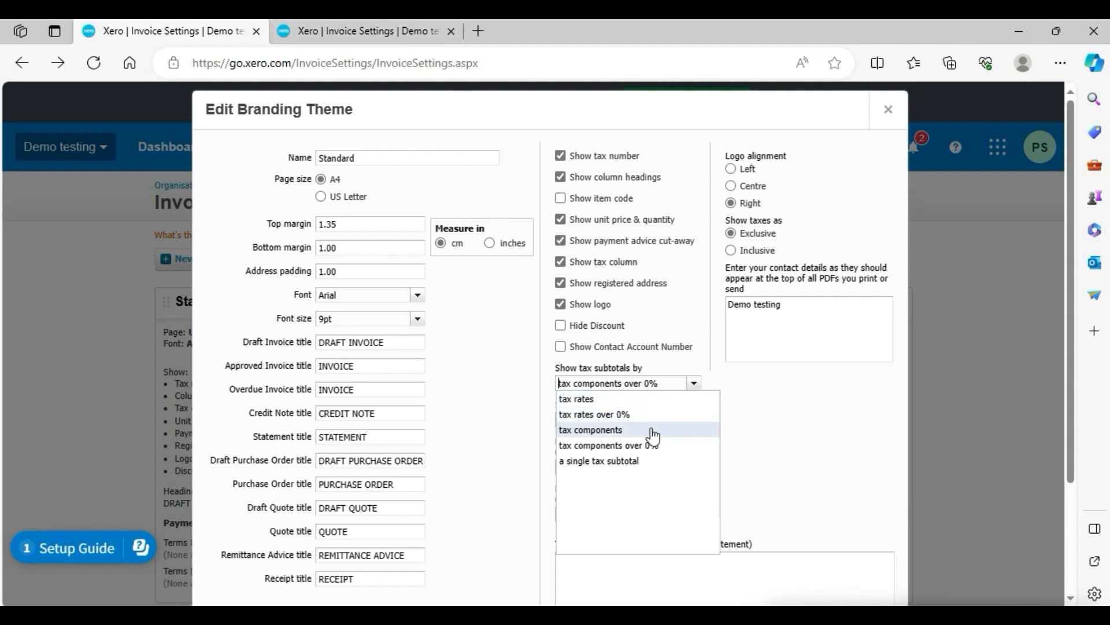
click(593, 403)
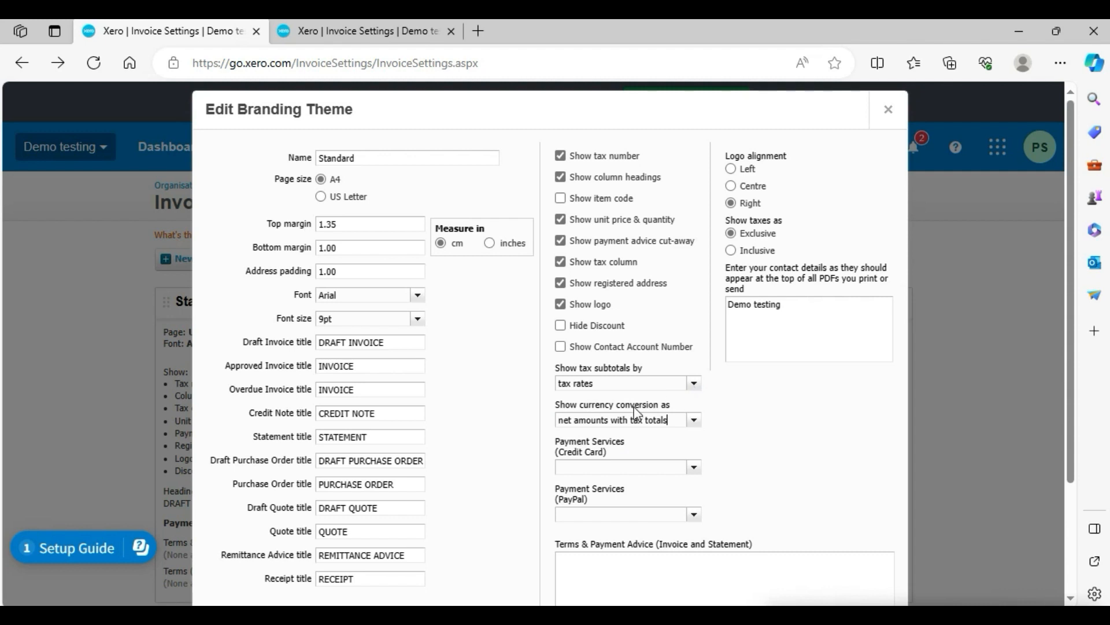
drag(674, 405, 622, 407)
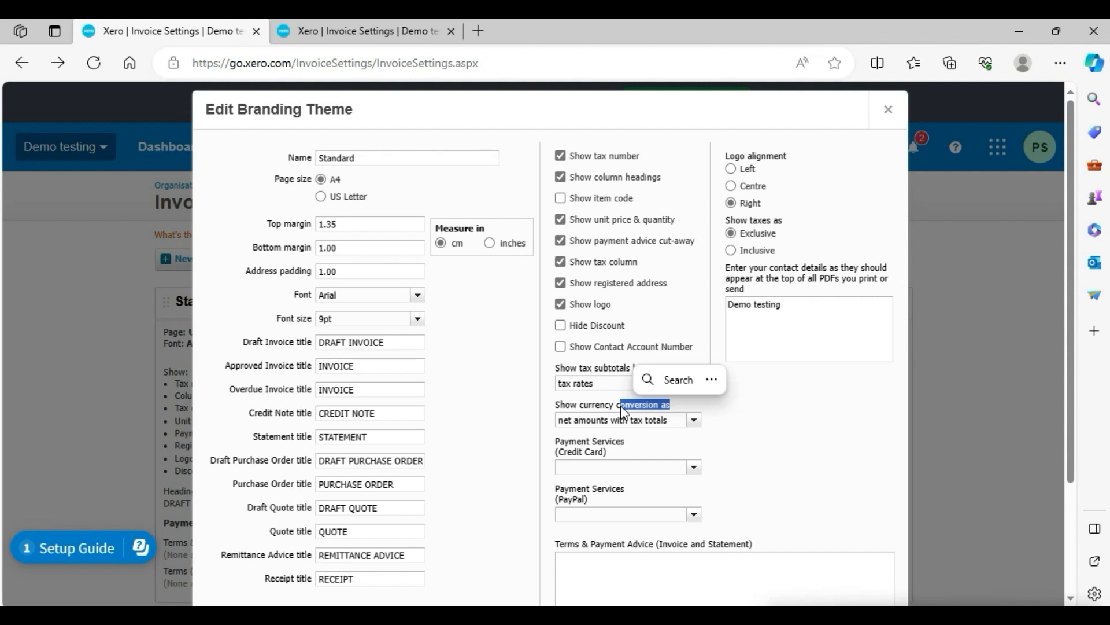
Examine the payment services options and the totals section of the invoice preview in the other tab.
click(711, 461)
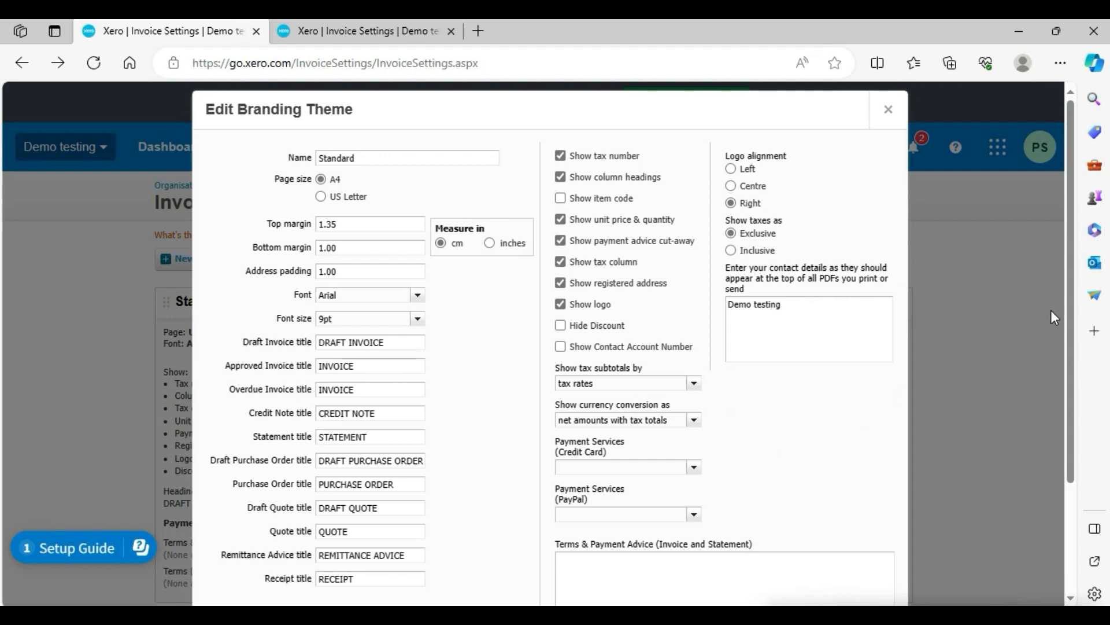
drag(1071, 320, 1076, 381)
scroll(1076, 382, down, 1)
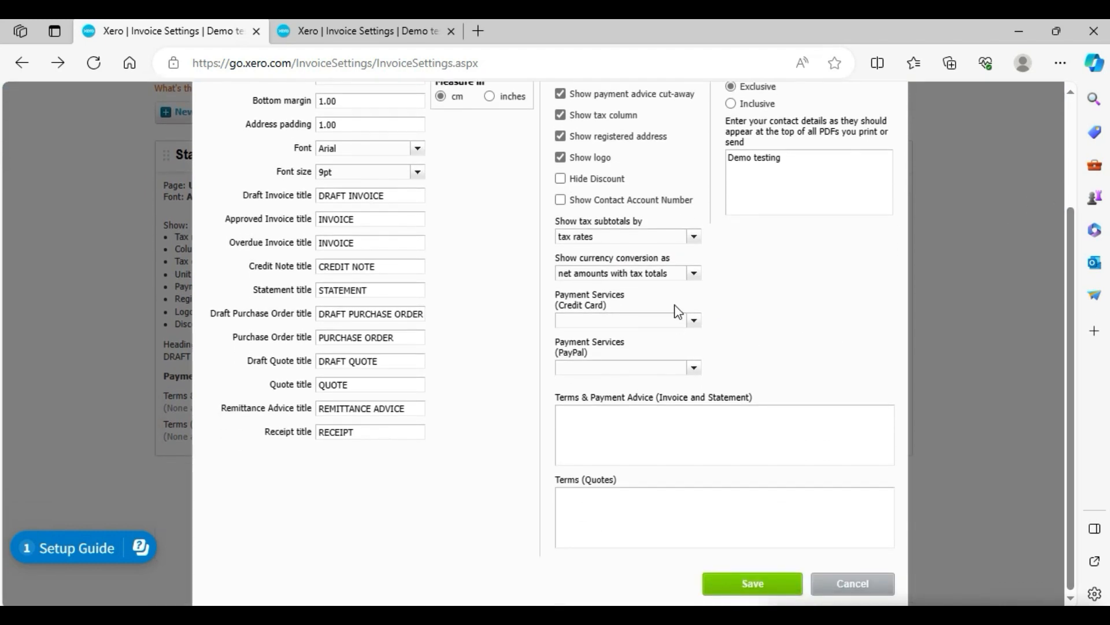
click(695, 324)
click(695, 324)
click(596, 422)
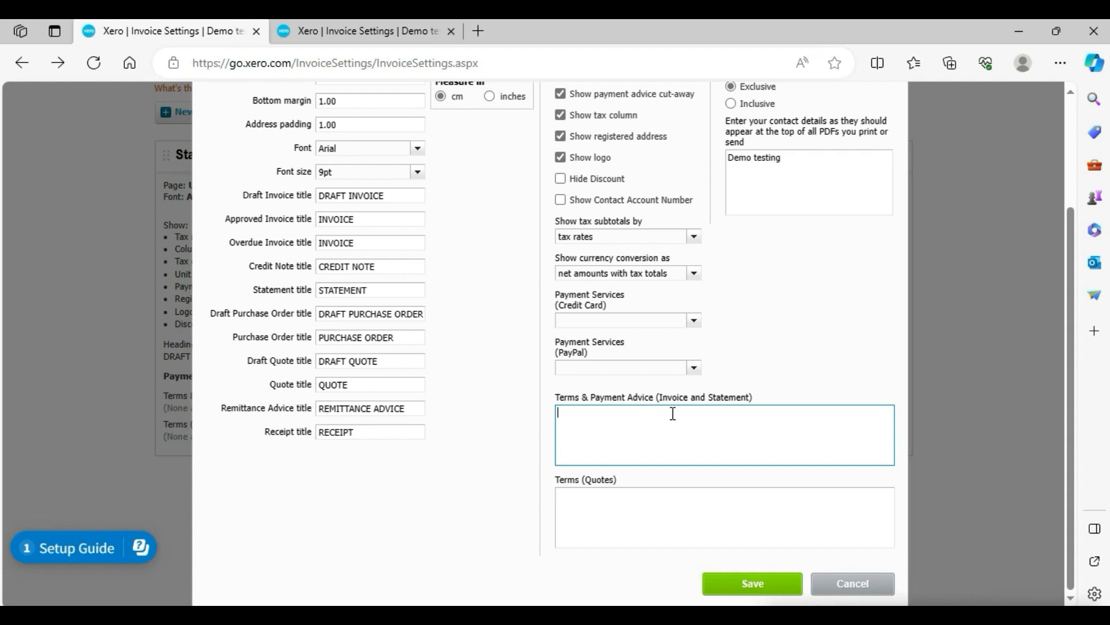
key(ctrl+Tab)
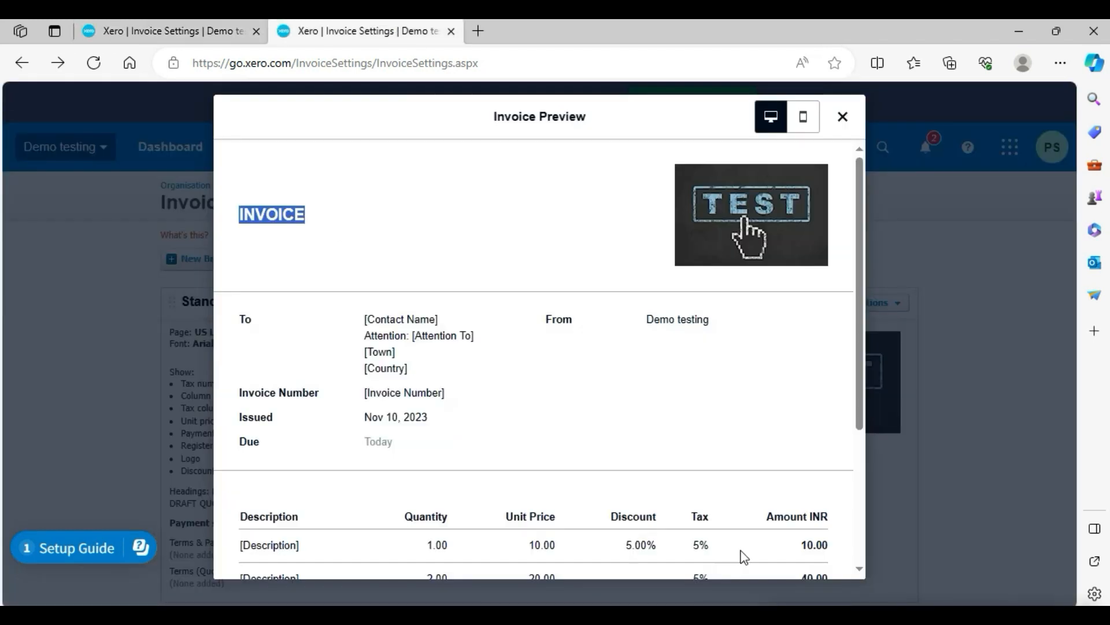
drag(858, 318, 315, 518)
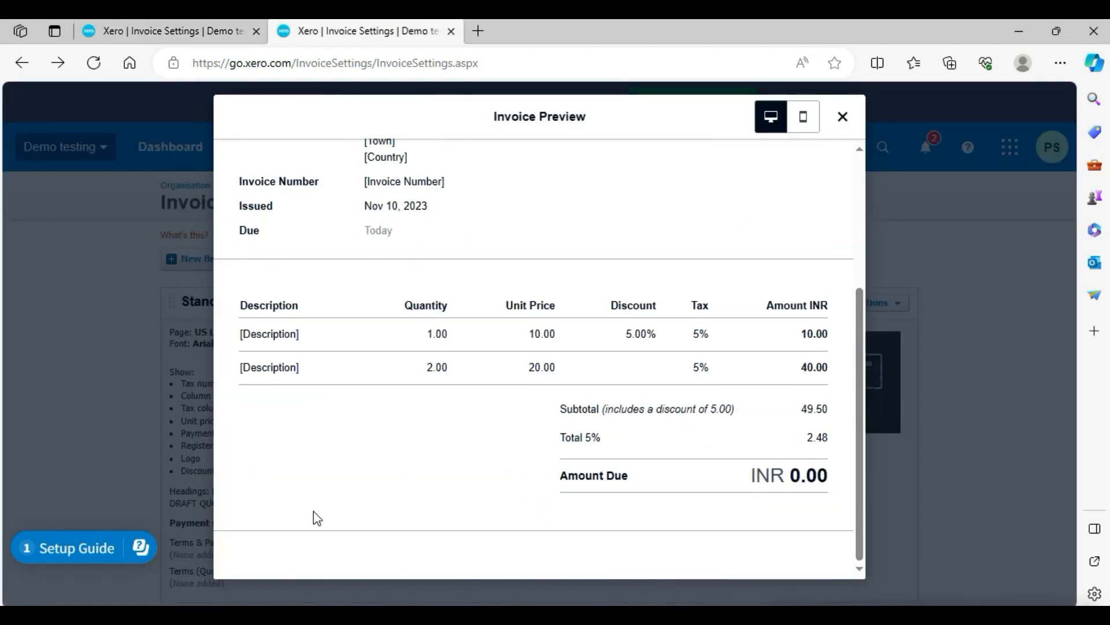
click(149, 24)
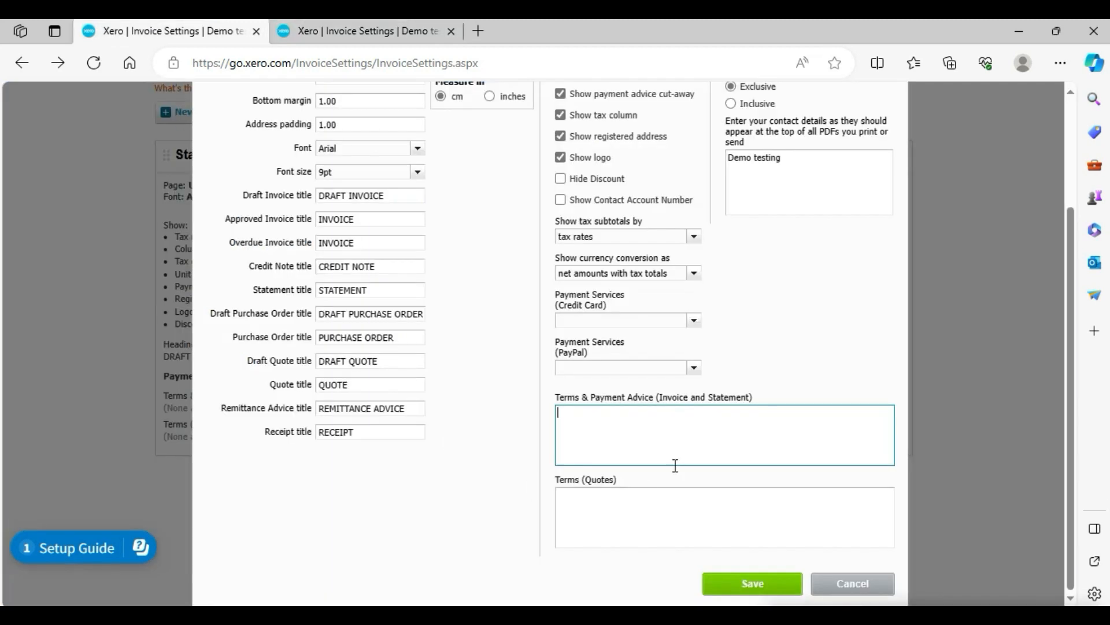
Type 'Invoice paid within 2 days.' as the invoice and statement terms and payment advice, and clear it again.
click(645, 445)
text(ce)
text( paid with in 2 dya)
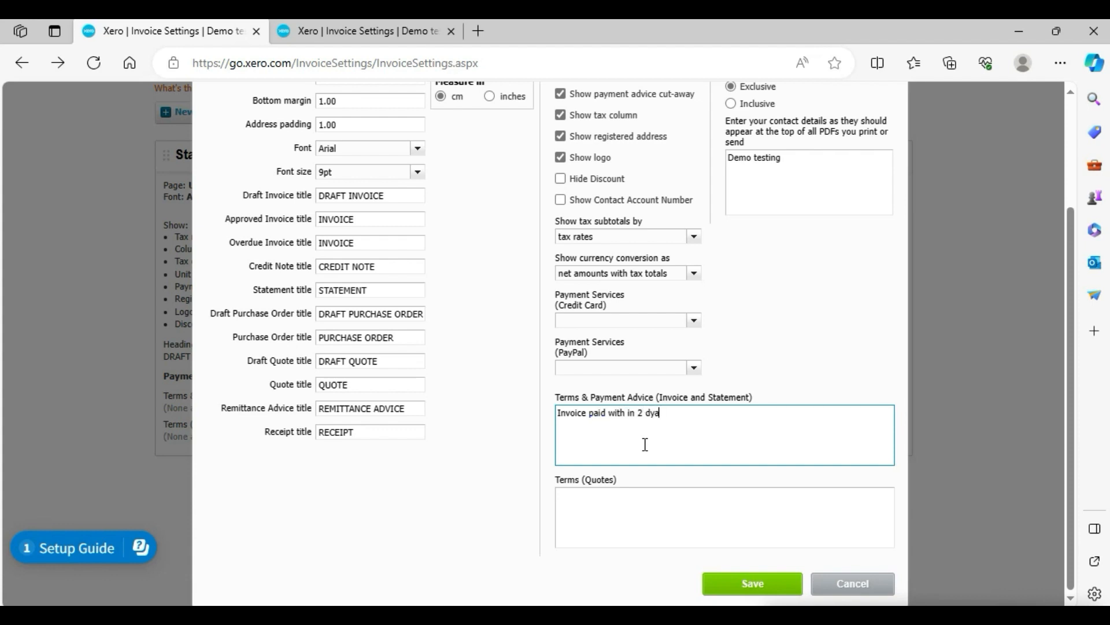
text(says.)
click(628, 413)
key(BackSpace)
click(728, 432)
drag(692, 416, 533, 409)
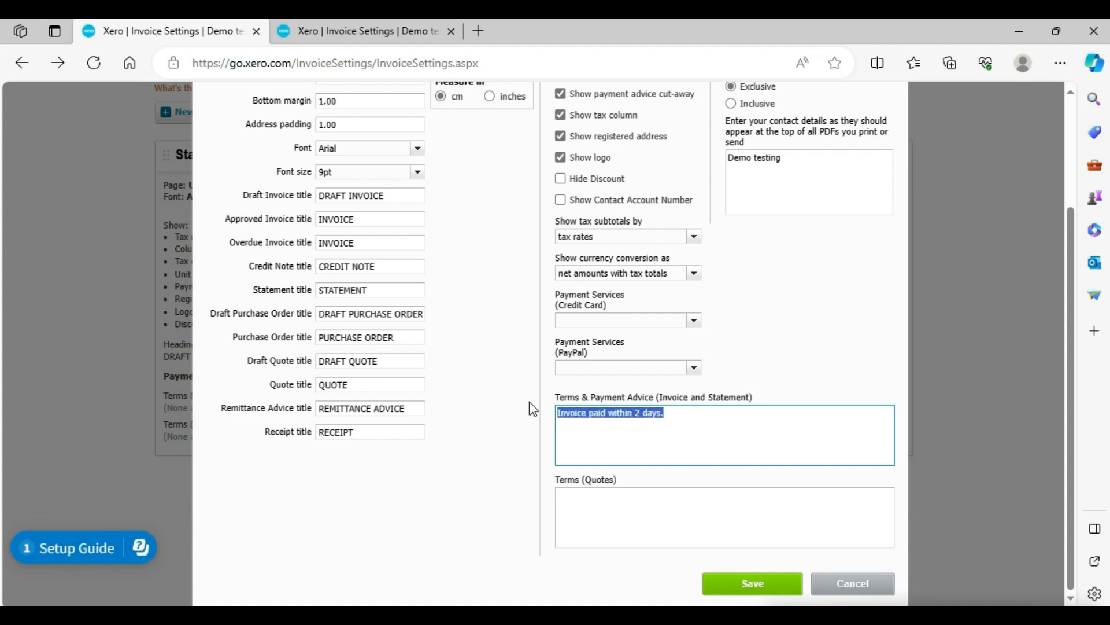
text(t)
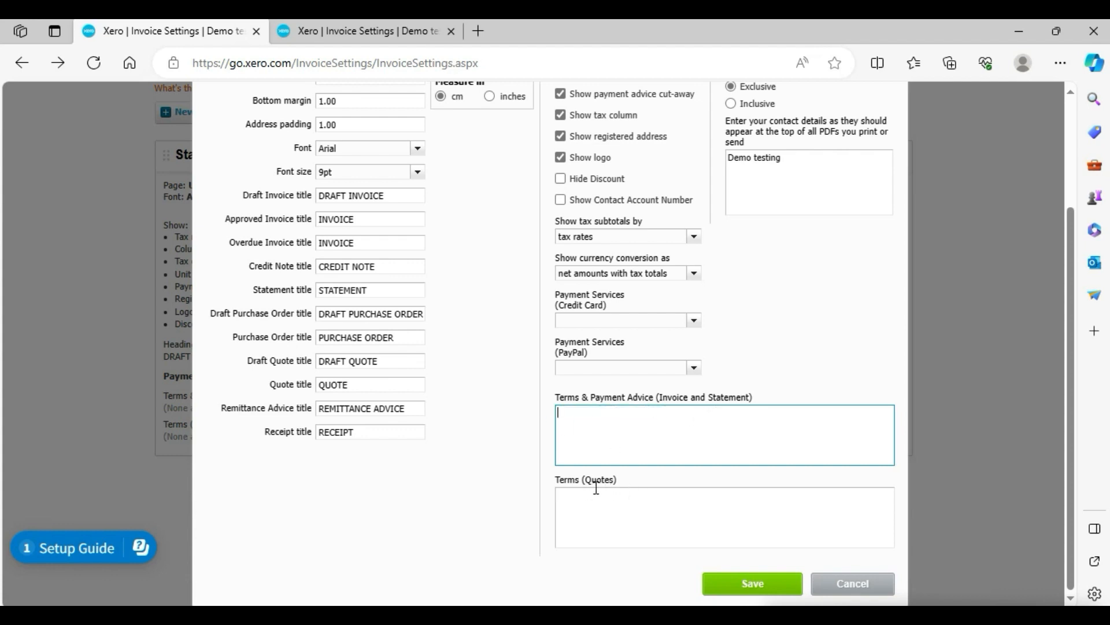
click(582, 521)
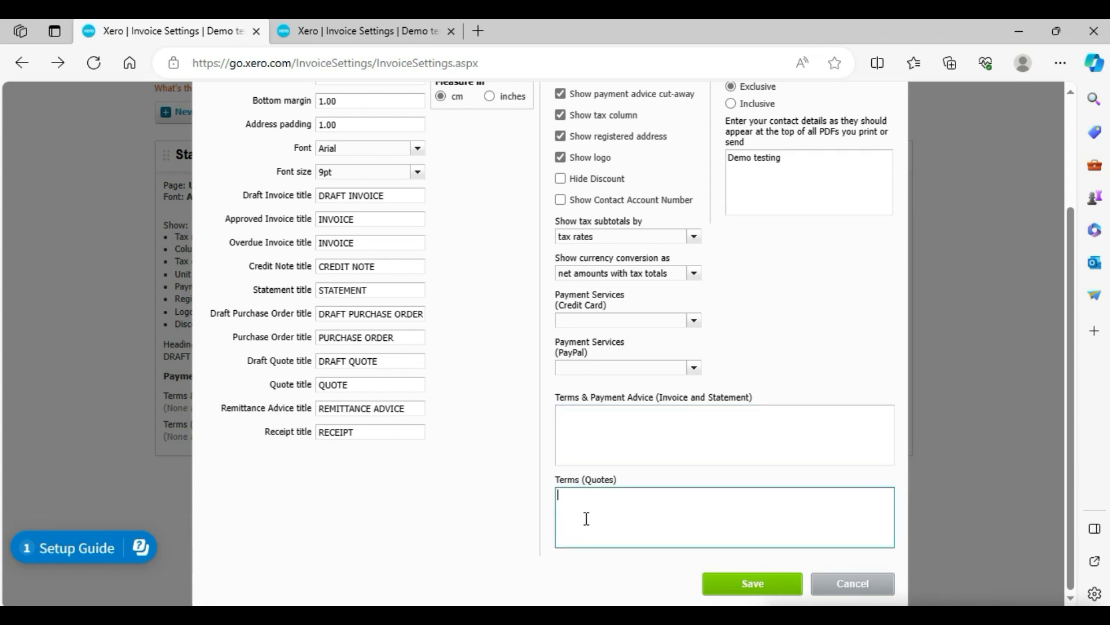
drag(656, 397, 599, 421)
click(594, 417)
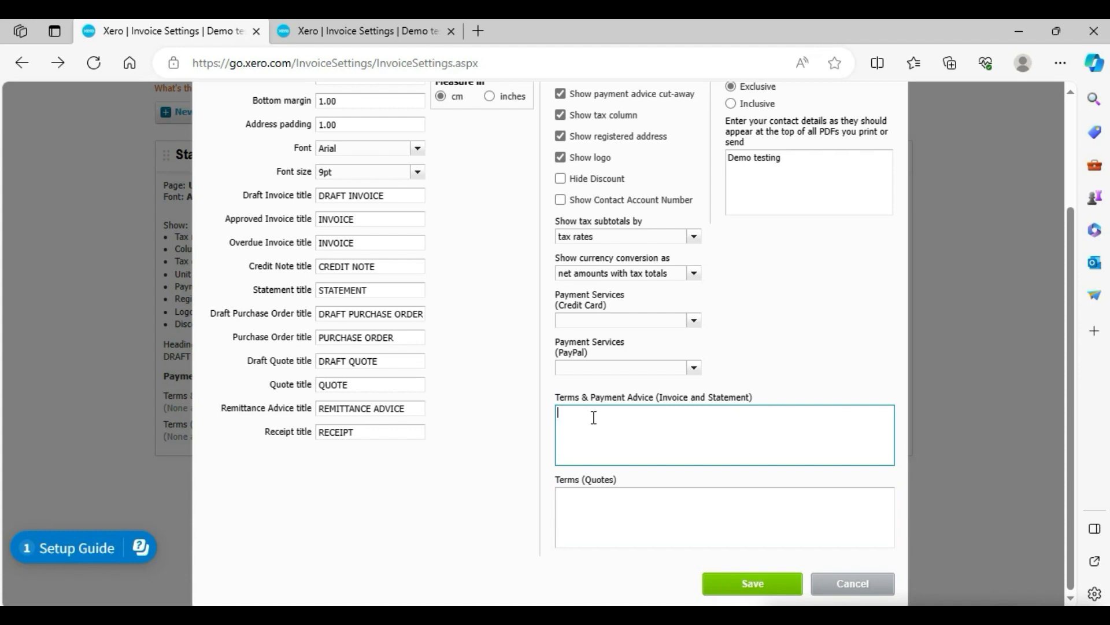
click(590, 509)
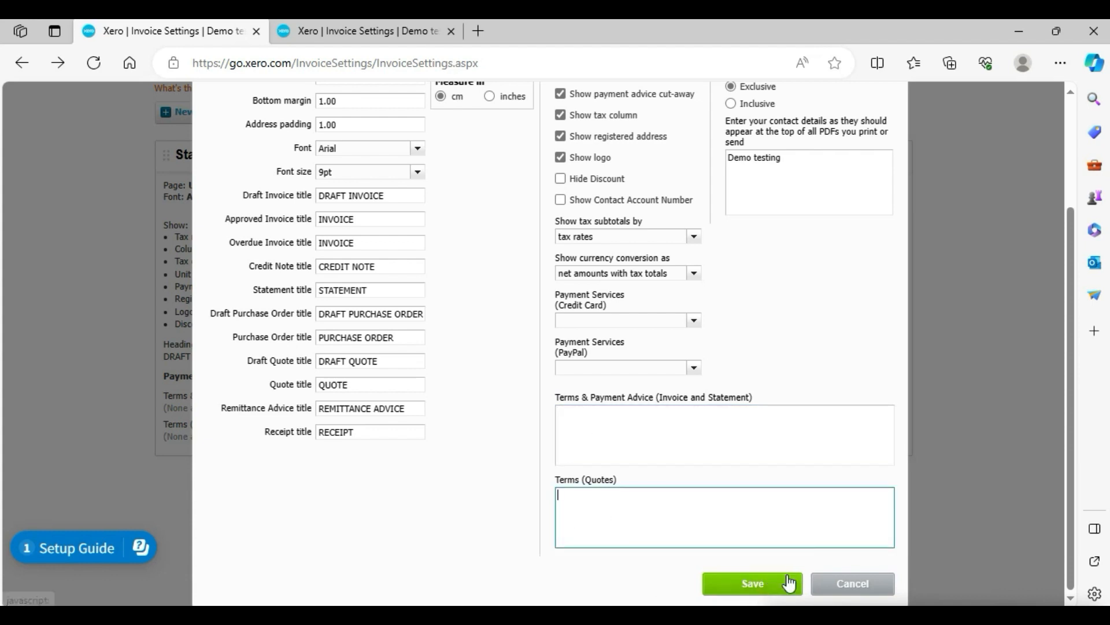
Cycle the logo alignment through Left and Centre and back to Right.
drag(1073, 379, 1062, 258)
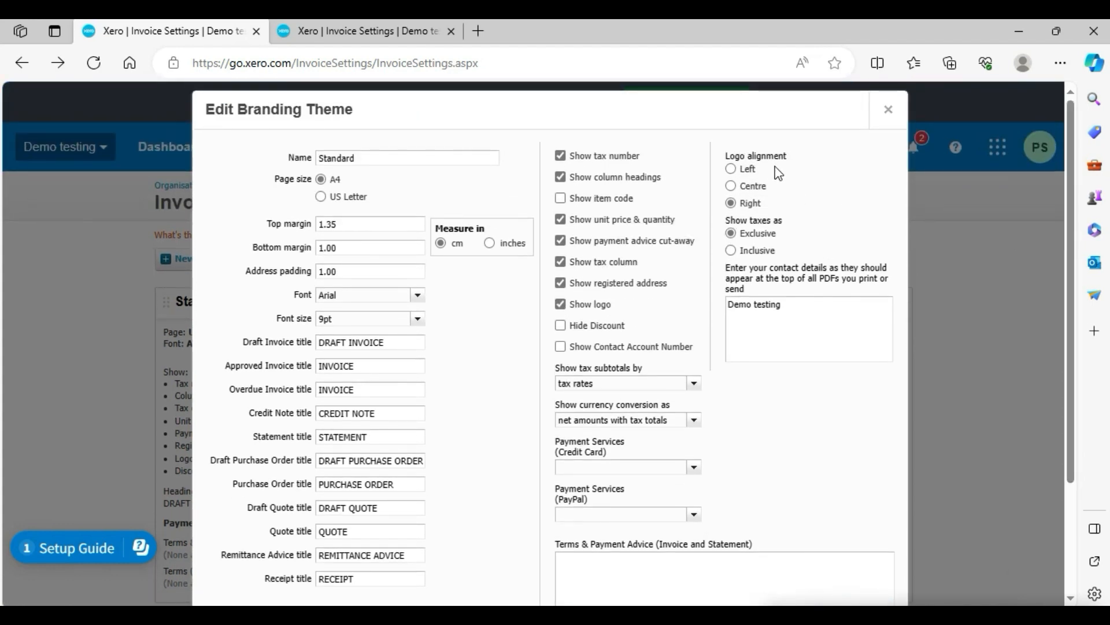
click(732, 168)
click(731, 186)
click(732, 204)
drag(726, 220, 766, 244)
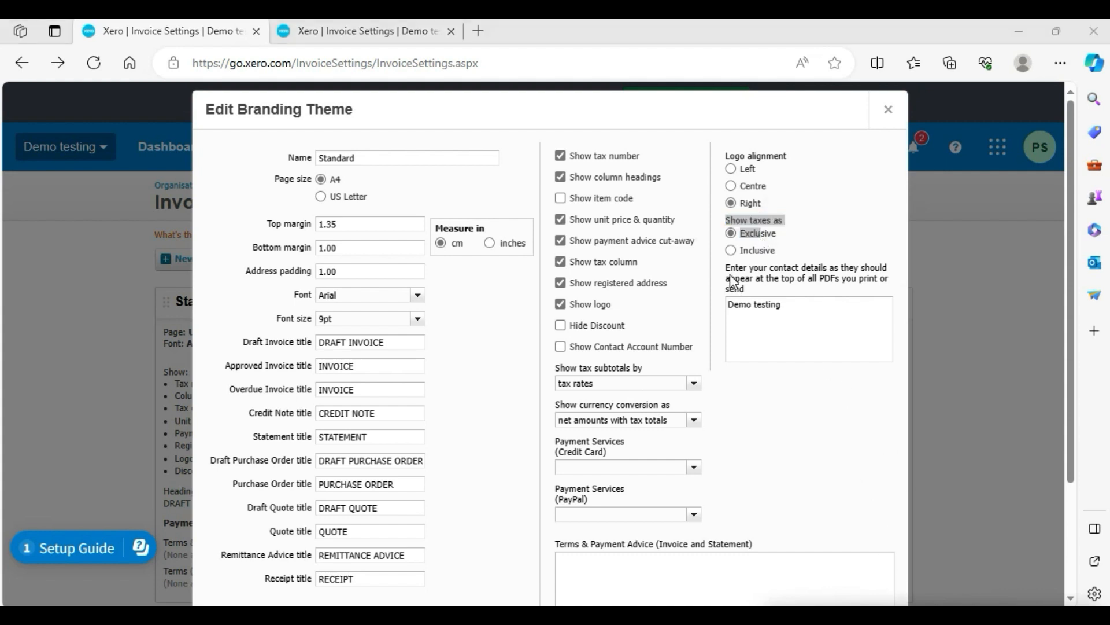
click(790, 237)
triple_click(790, 238)
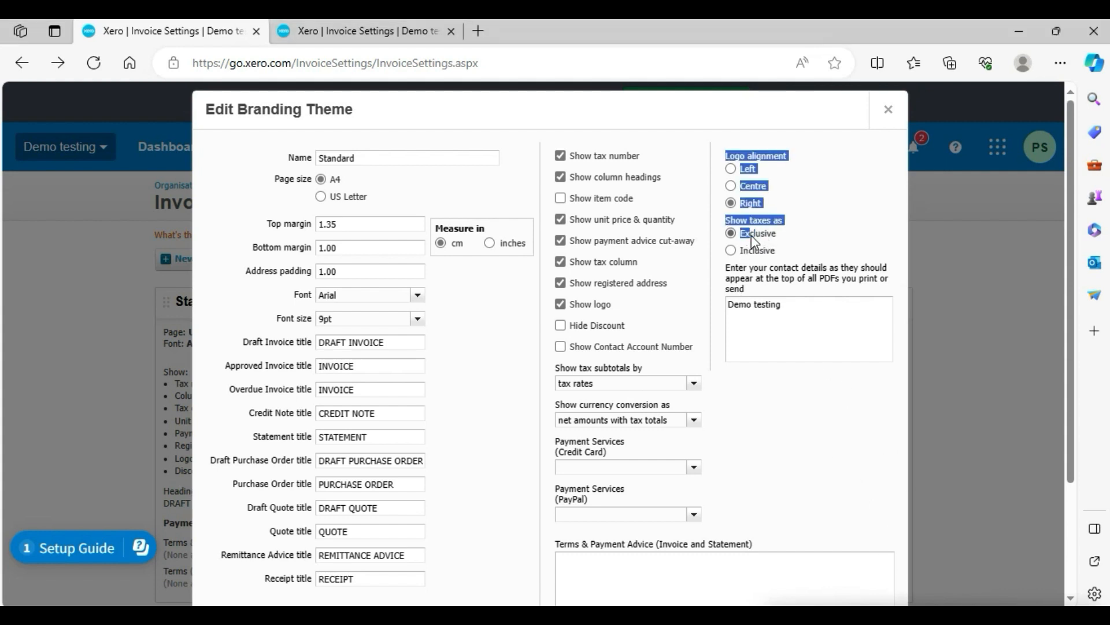
click(788, 246)
triple_click(788, 241)
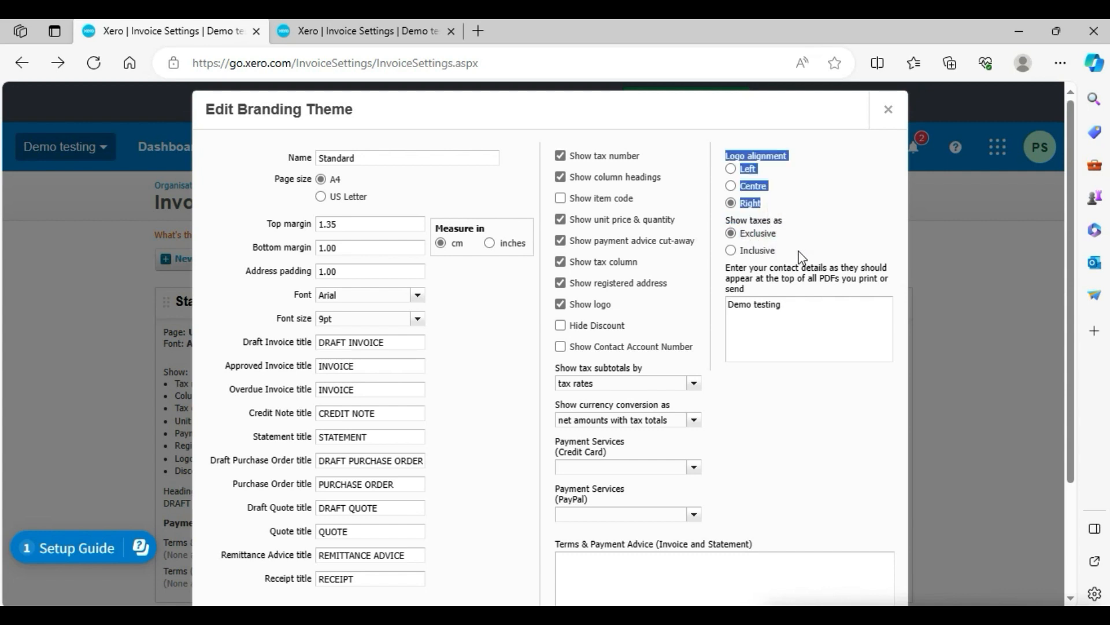
click(798, 252)
triple_click(788, 243)
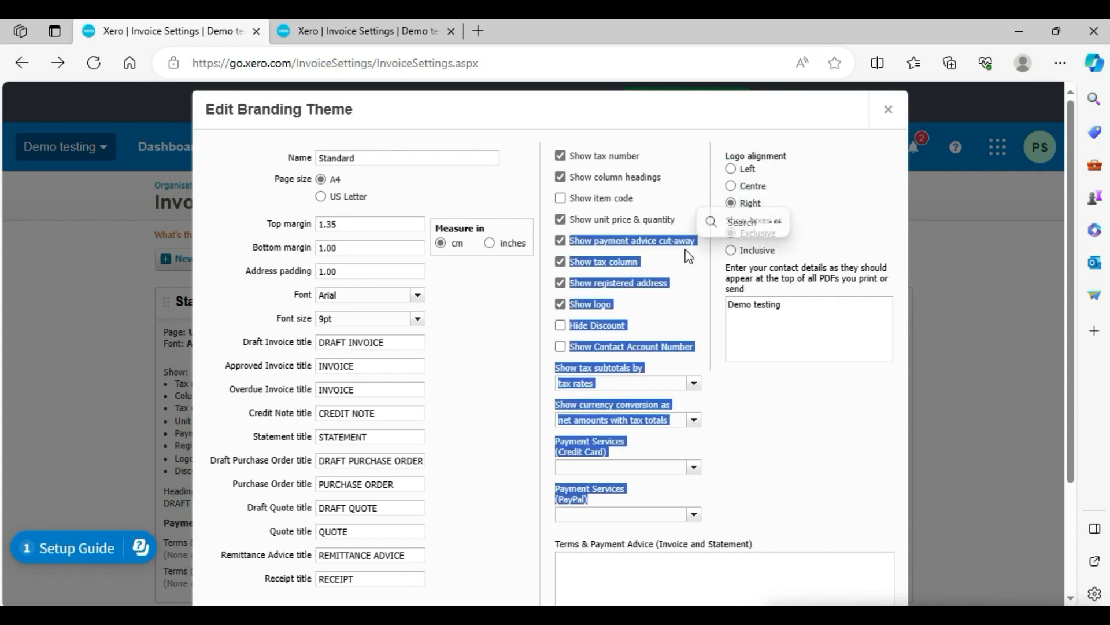
click(800, 251)
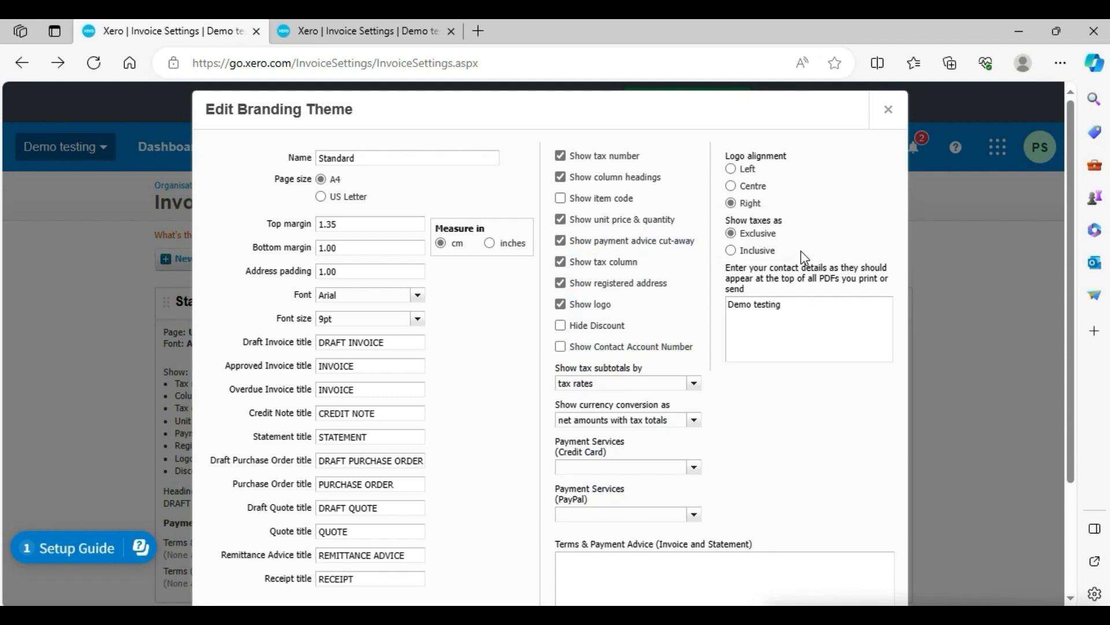
Set taxes to show as Inclusive and place the cursor in the contact details box.
click(772, 252)
click(773, 235)
click(766, 254)
click(795, 313)
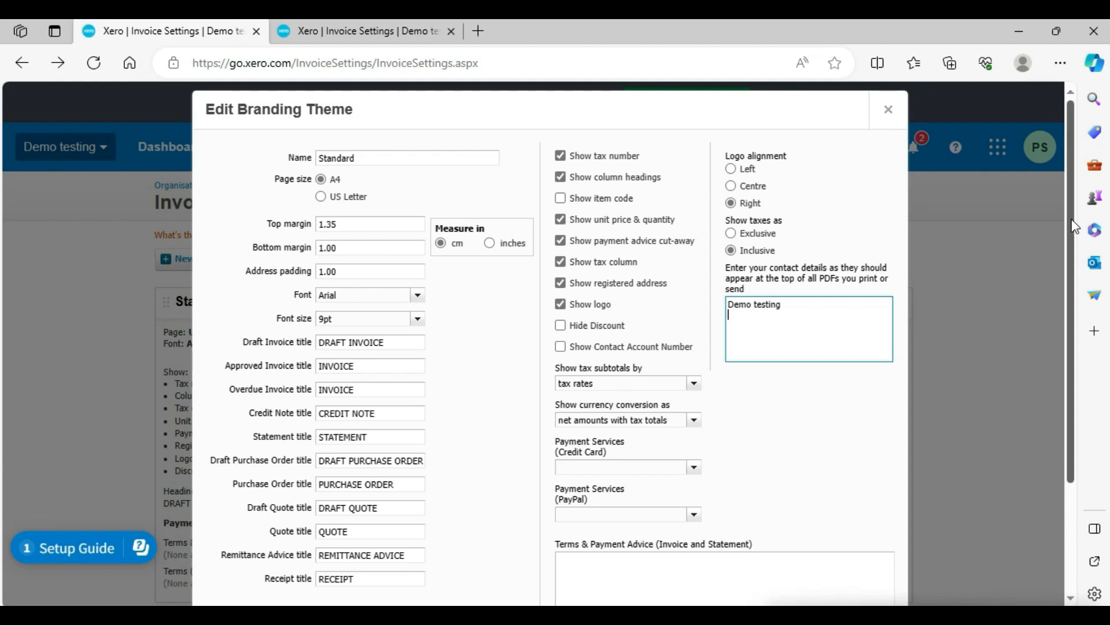
Save the edited Standard branding theme and dismiss the saved notice.
scroll(1063, 231, down, 3)
click(773, 587)
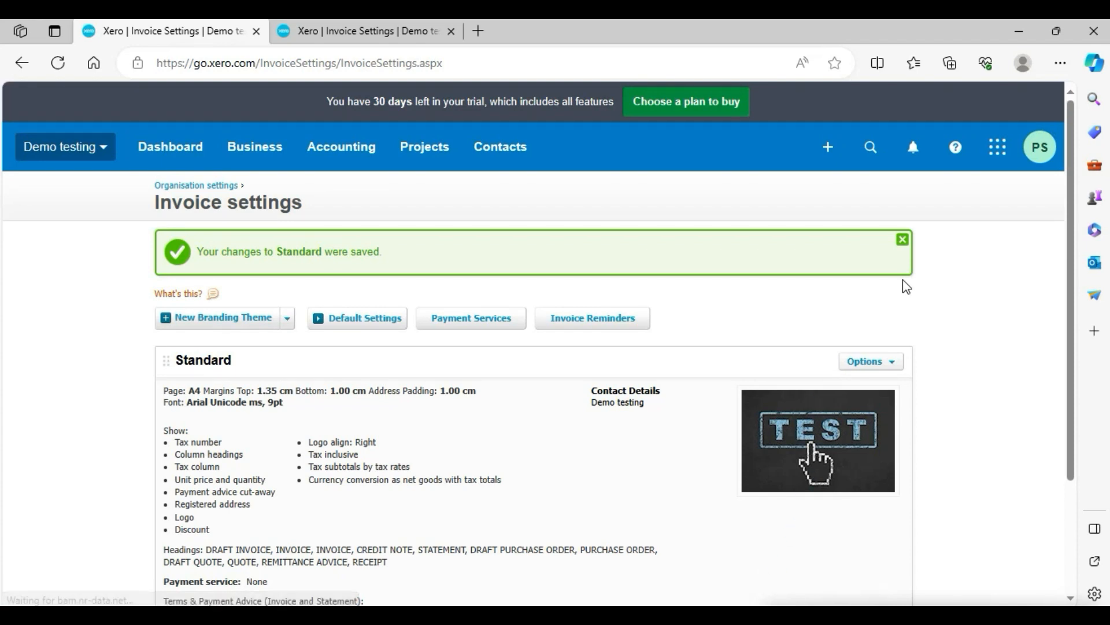
click(903, 239)
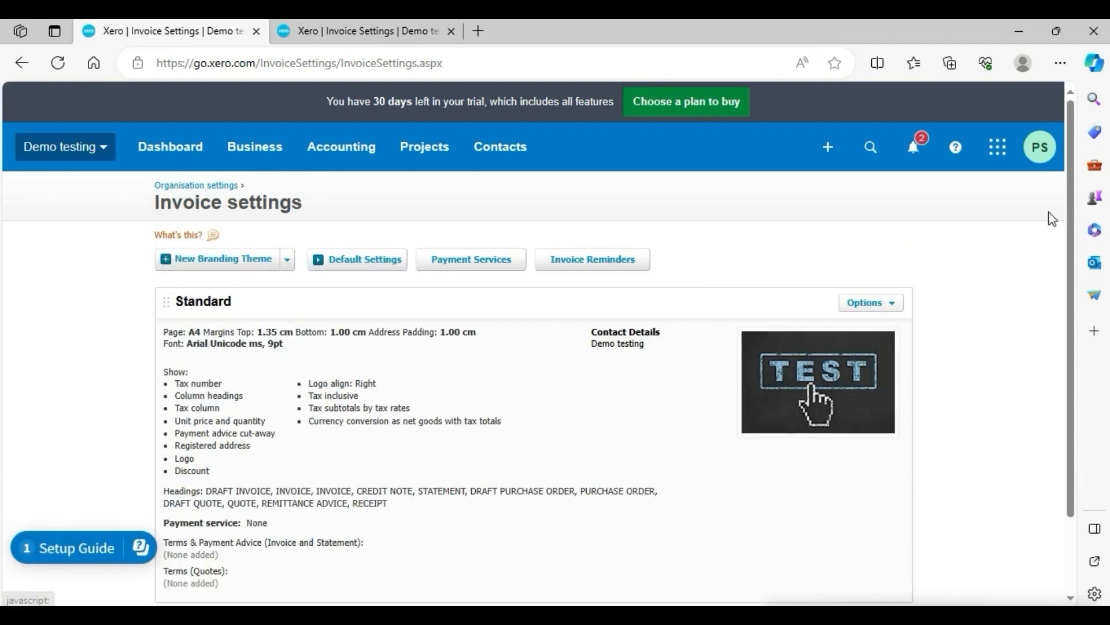
scroll(1075, 215, down, 2)
scroll(1045, 206, up, 2)
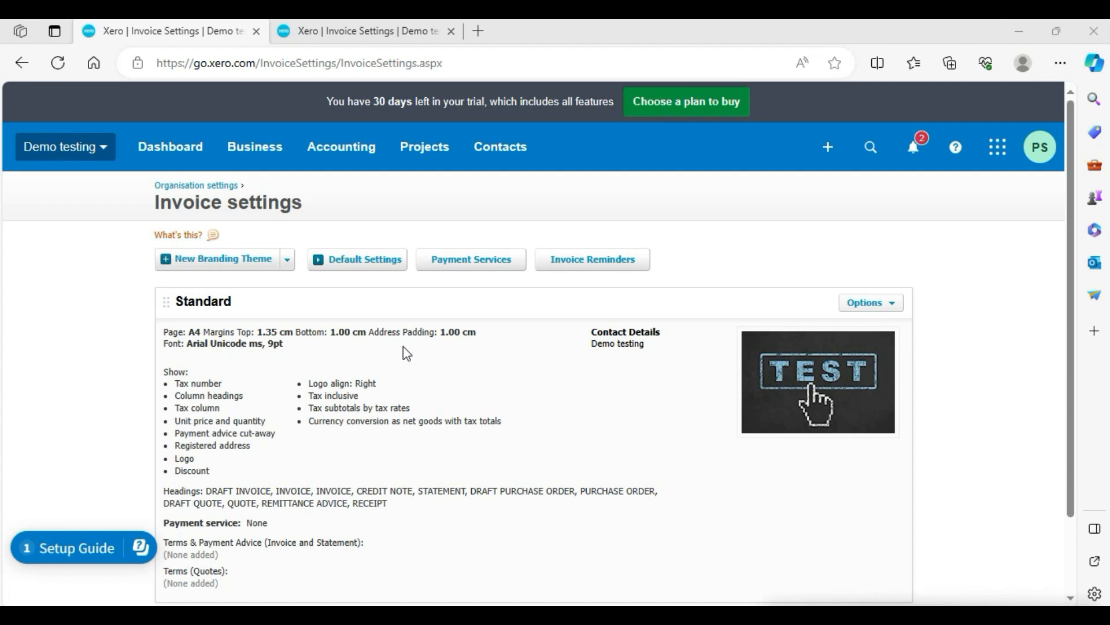
click(289, 260)
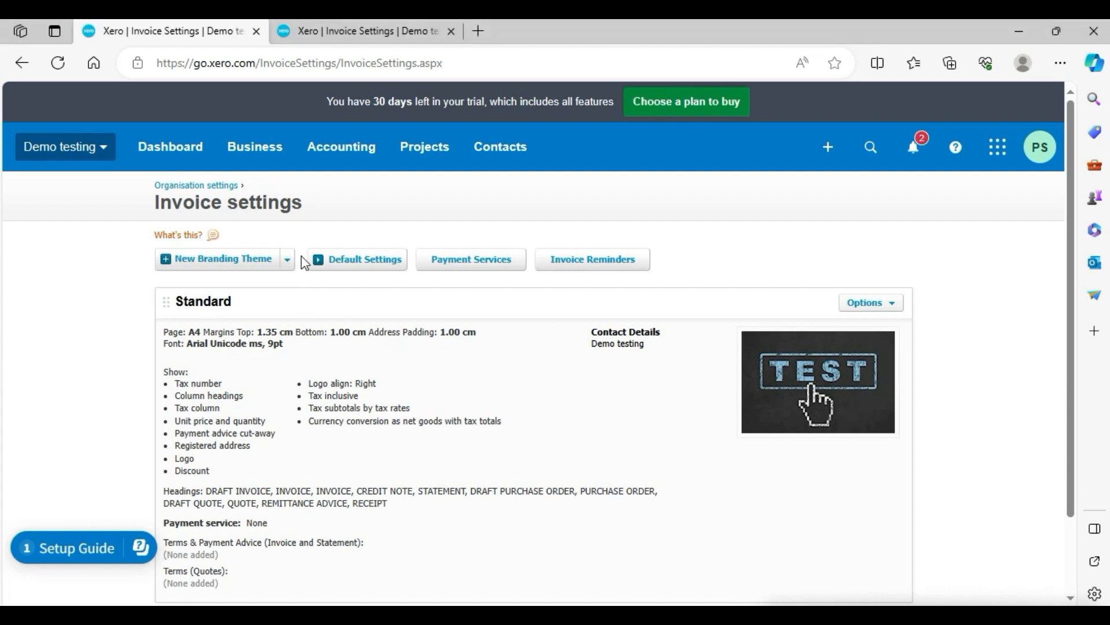
click(900, 306)
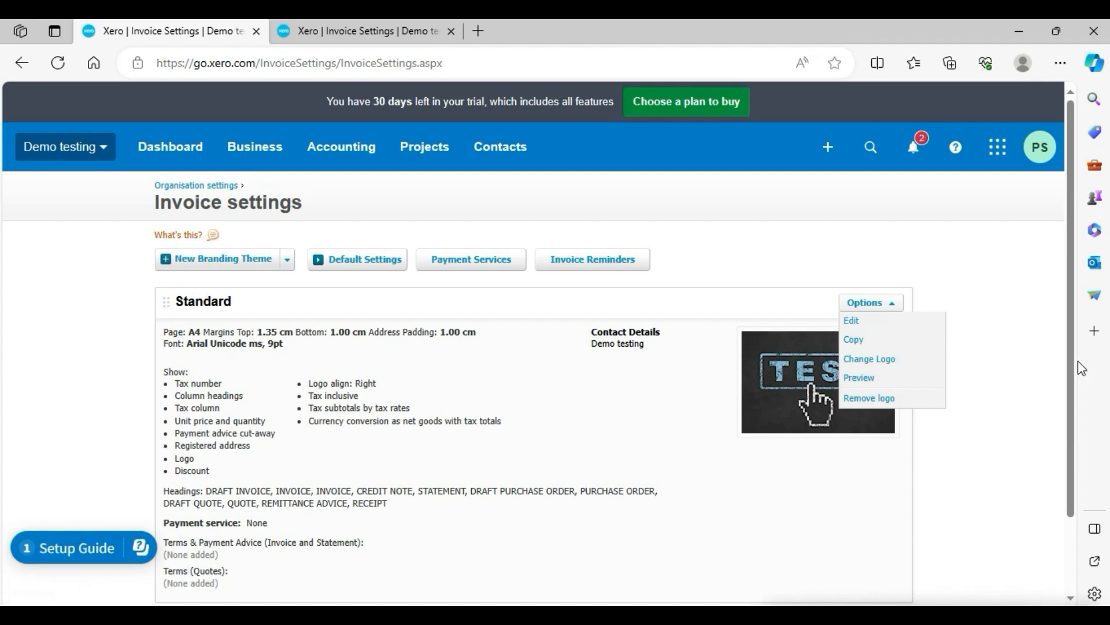
click(288, 261)
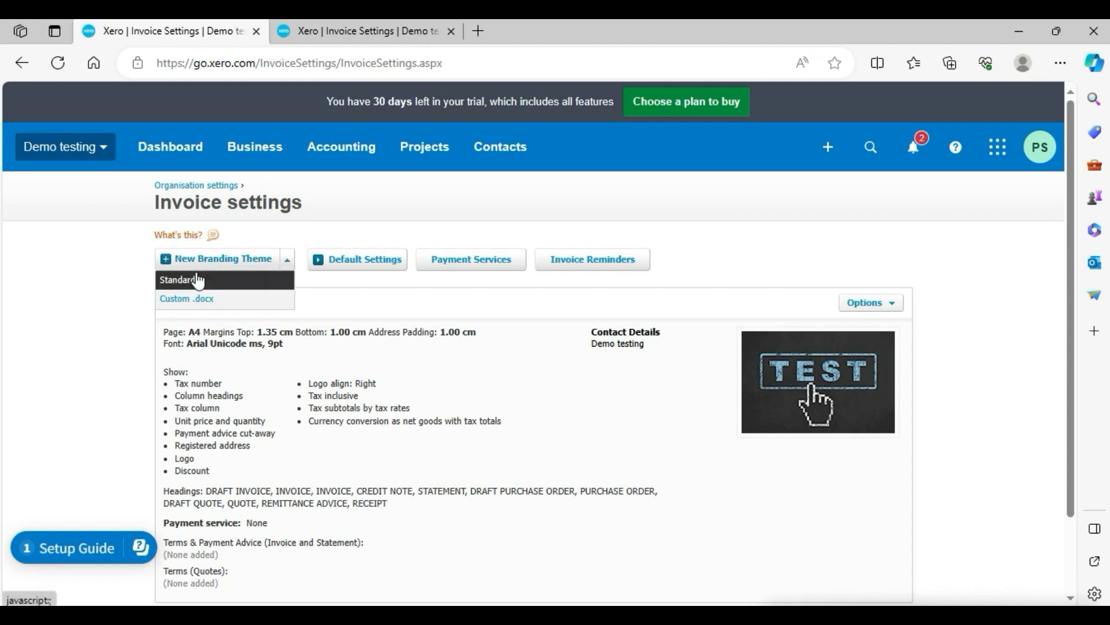
click(211, 302)
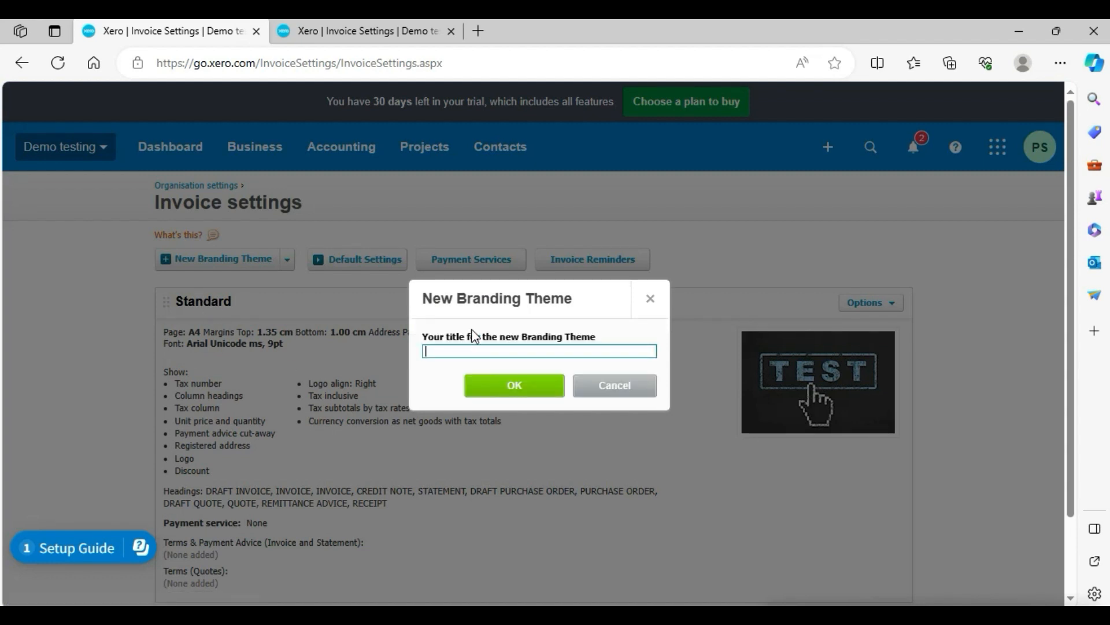
click(587, 389)
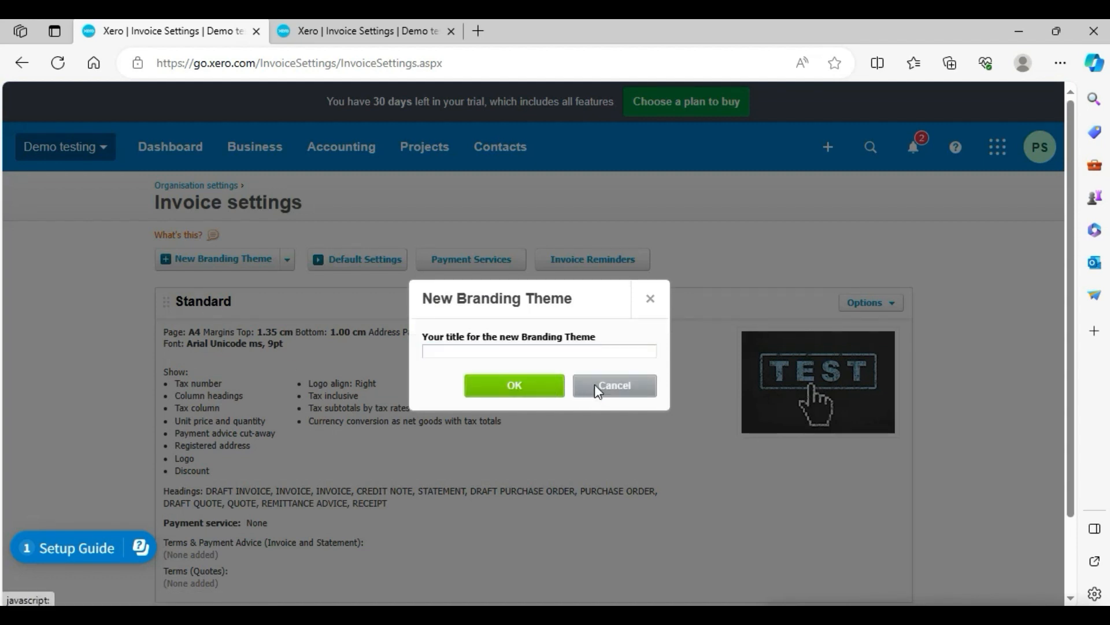
click(218, 265)
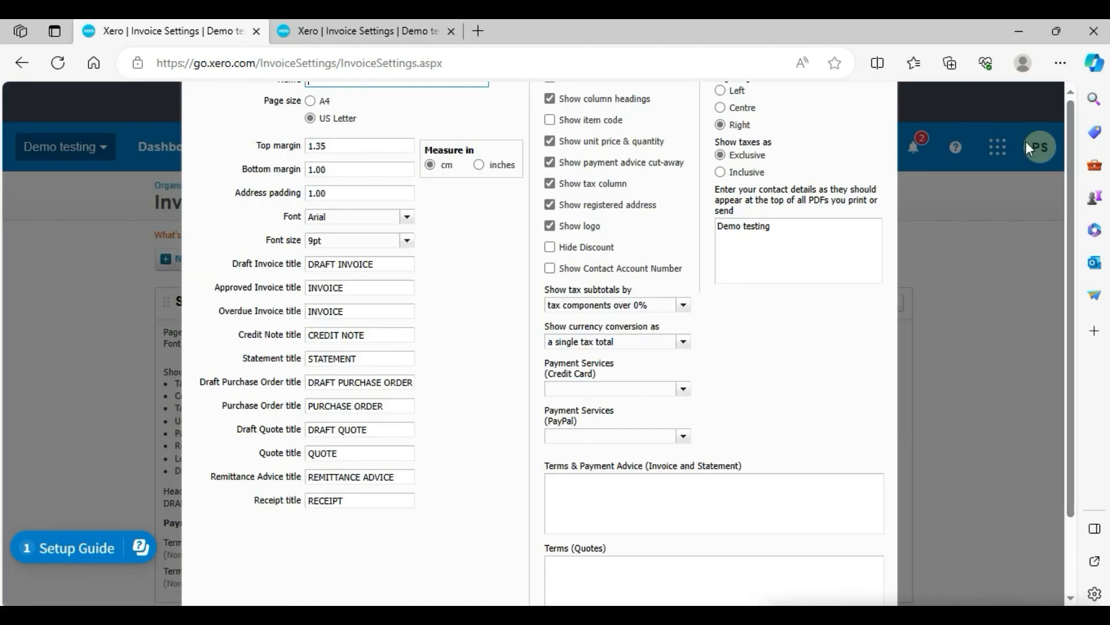
double_click(912, 21)
double_click(904, 21)
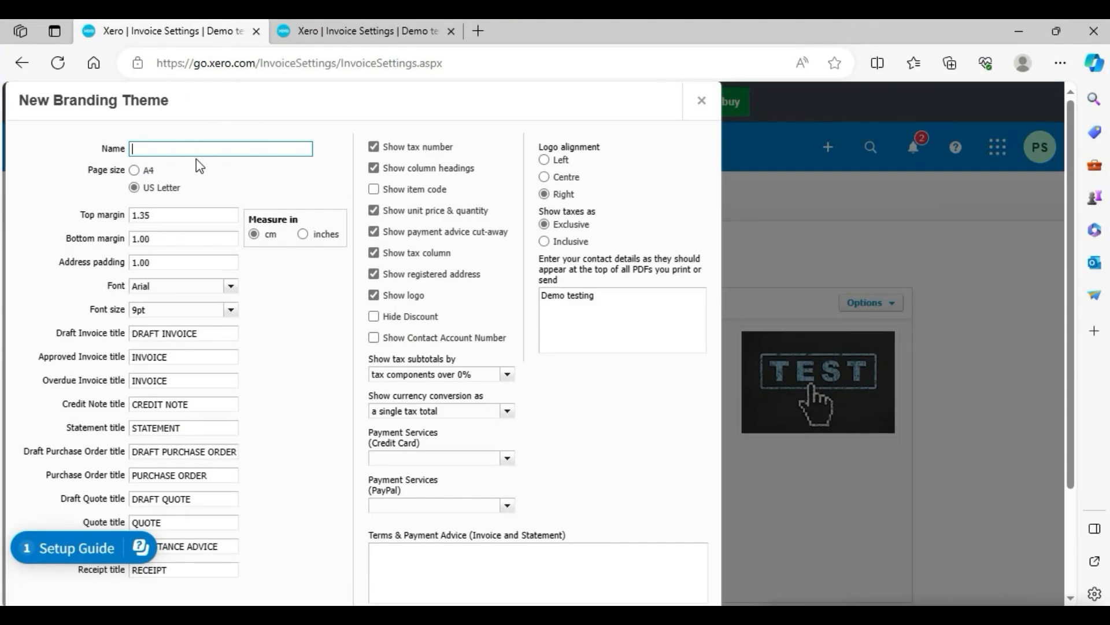
text(my comp)
text(ant)
click(702, 102)
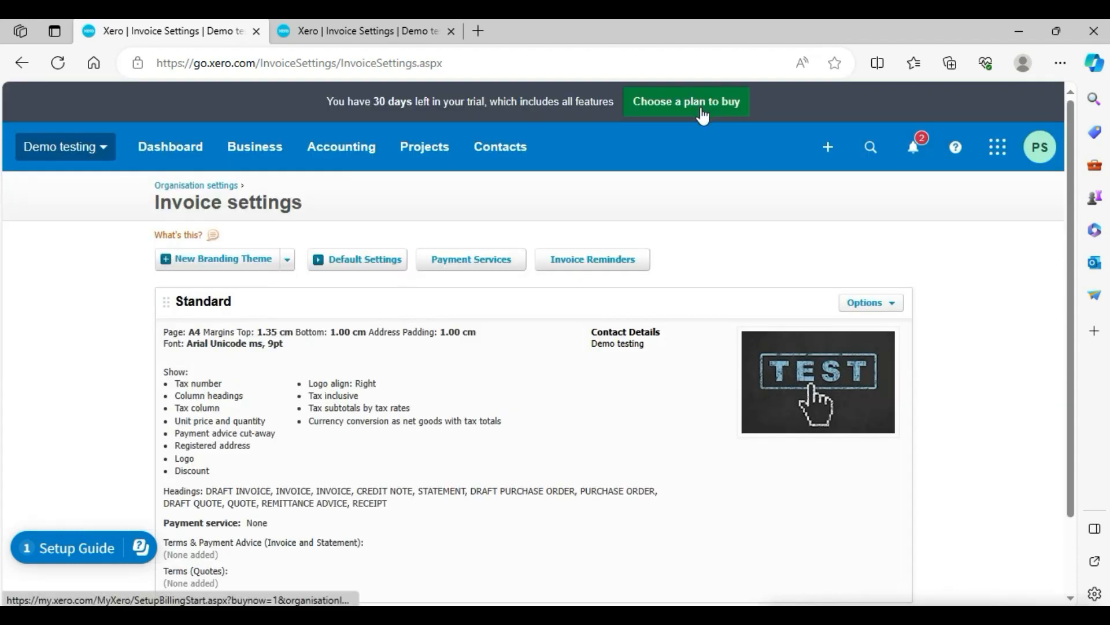
Open the default invoice settings and set the bills default due date to 10 of the following month.
click(288, 261)
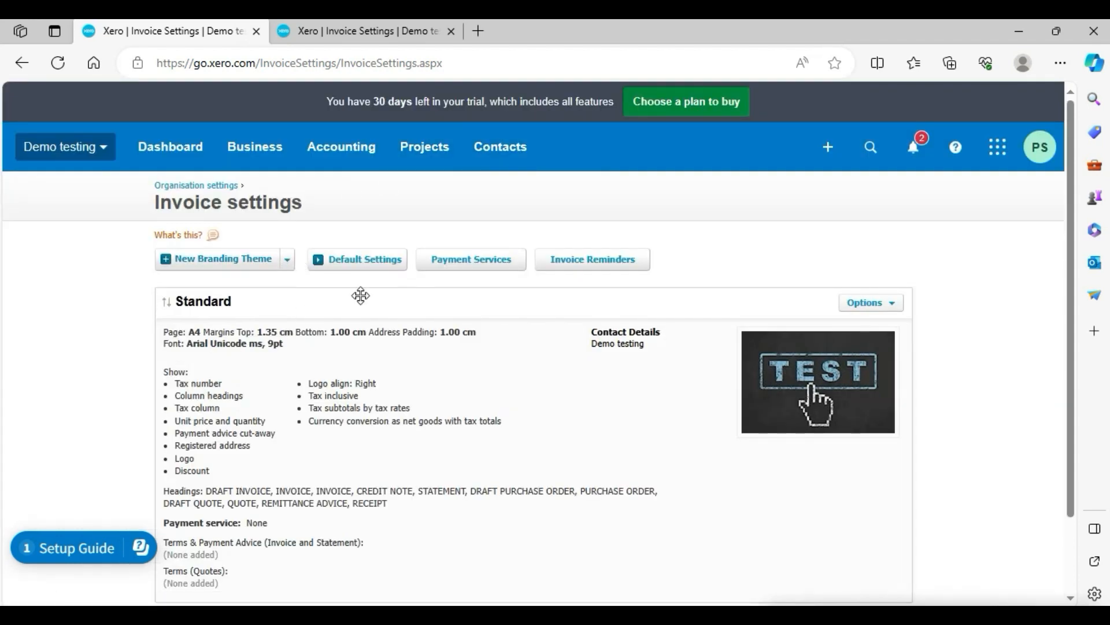
click(366, 266)
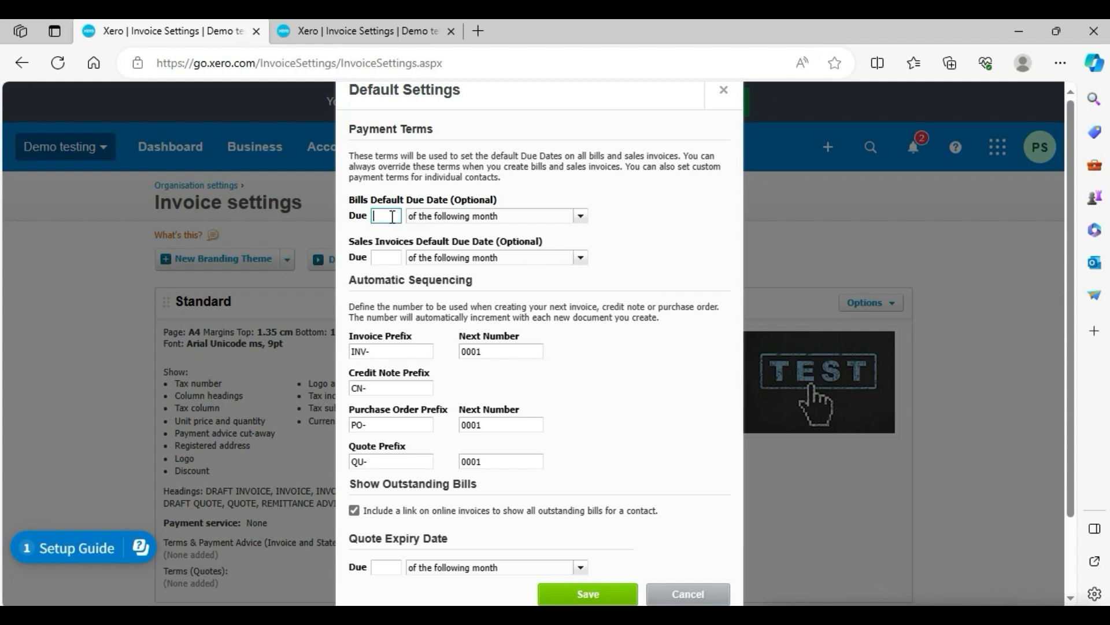
click(584, 220)
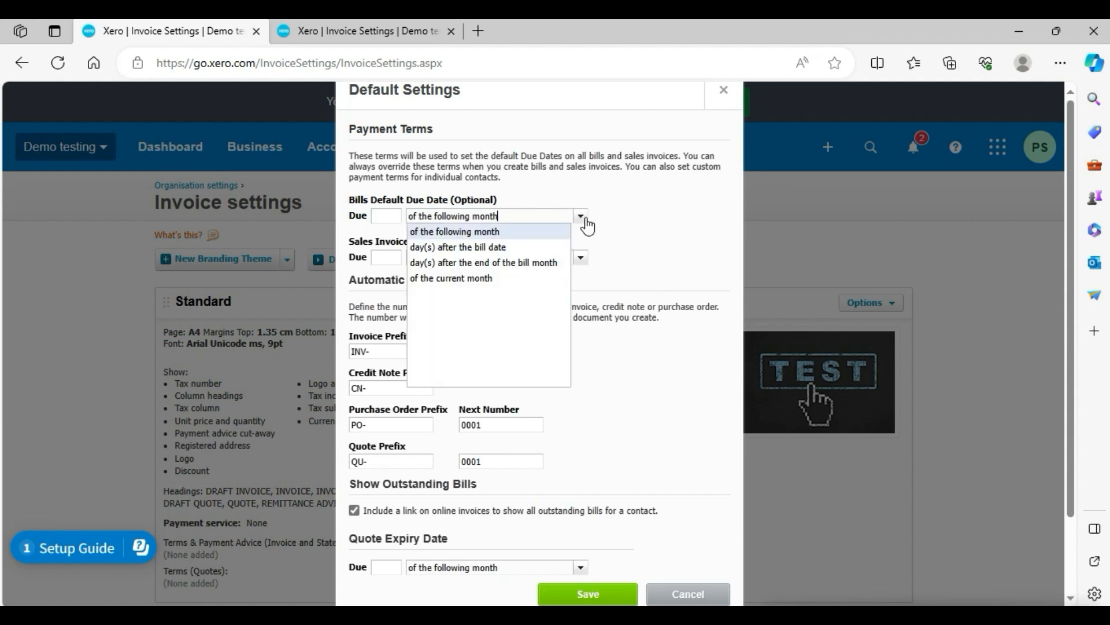
click(386, 217)
text(1)
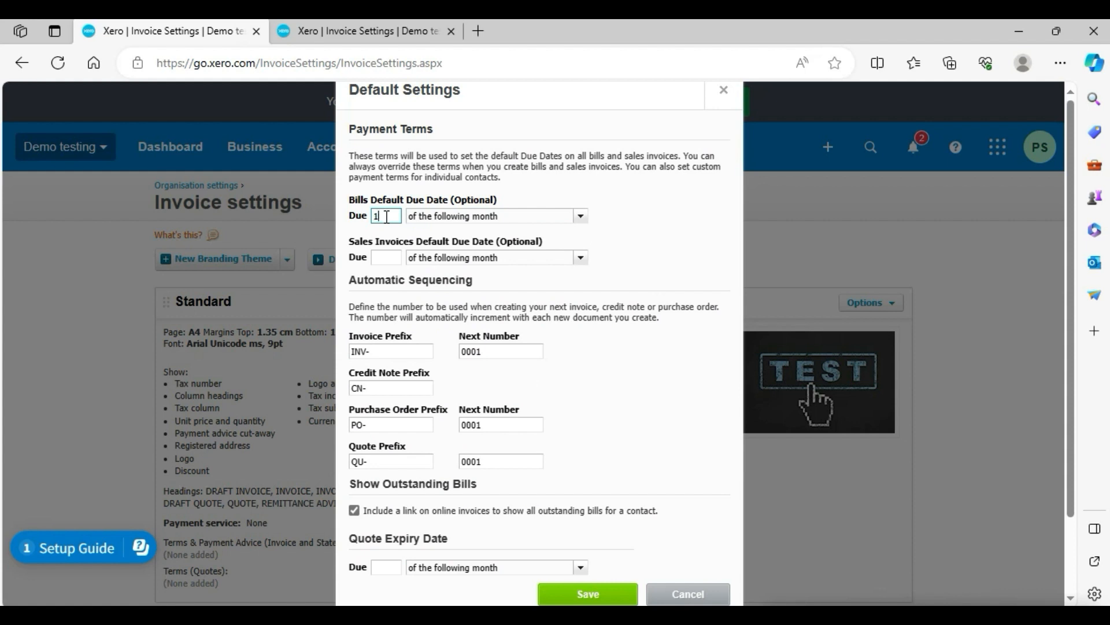
text(0)
click(581, 217)
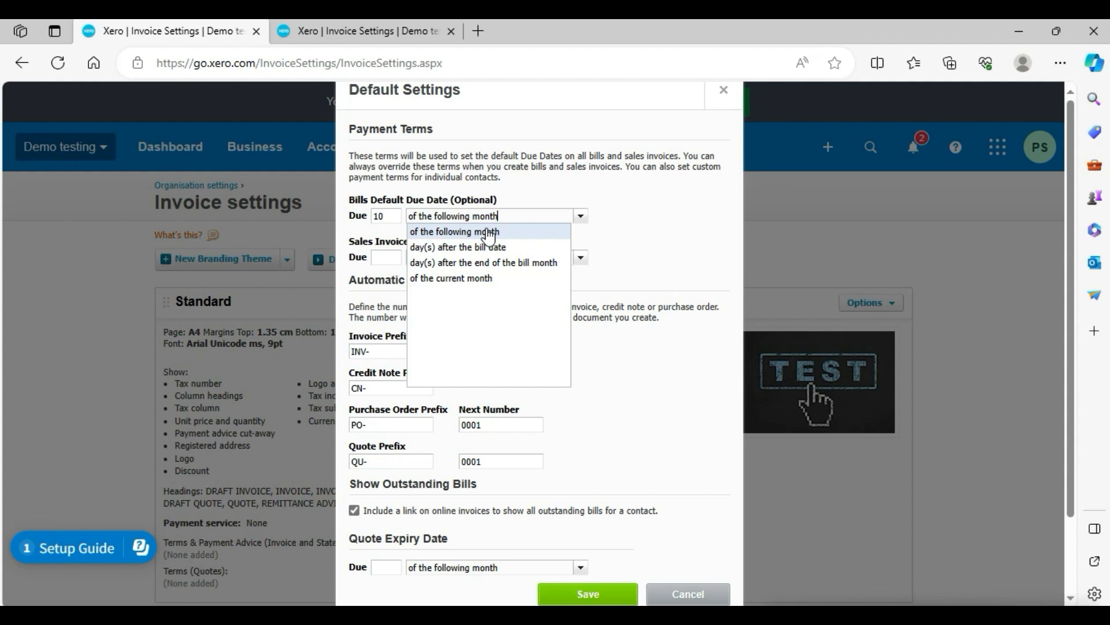
click(489, 231)
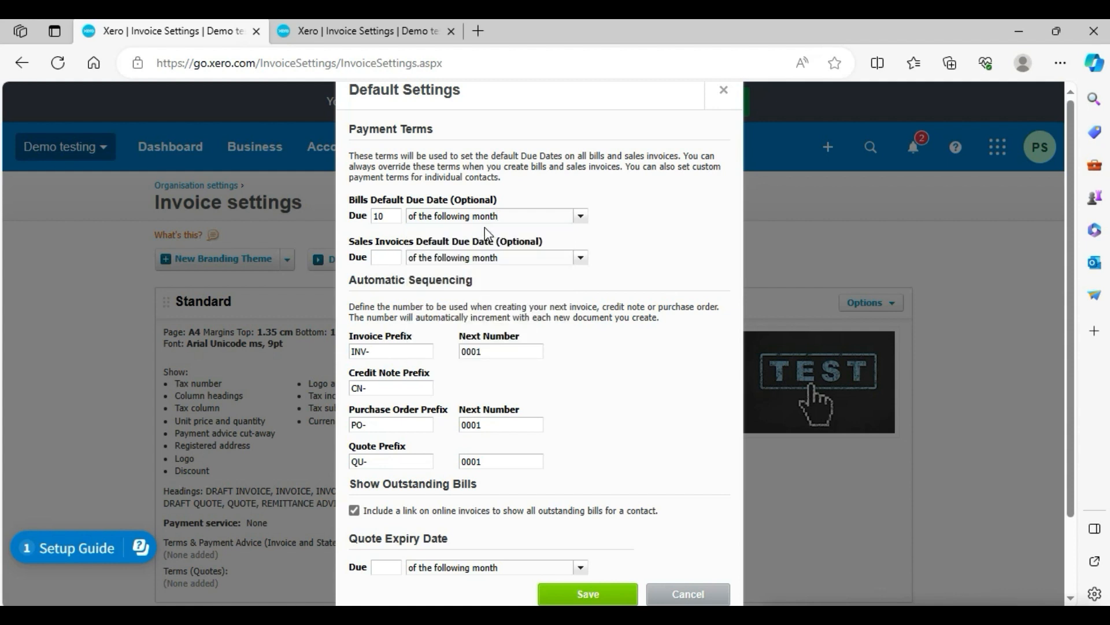
Set the sales invoice default due date and quote expiry date to 10 of the following month, and save.
click(386, 260)
text(10)
drag(1072, 192, 1080, 262)
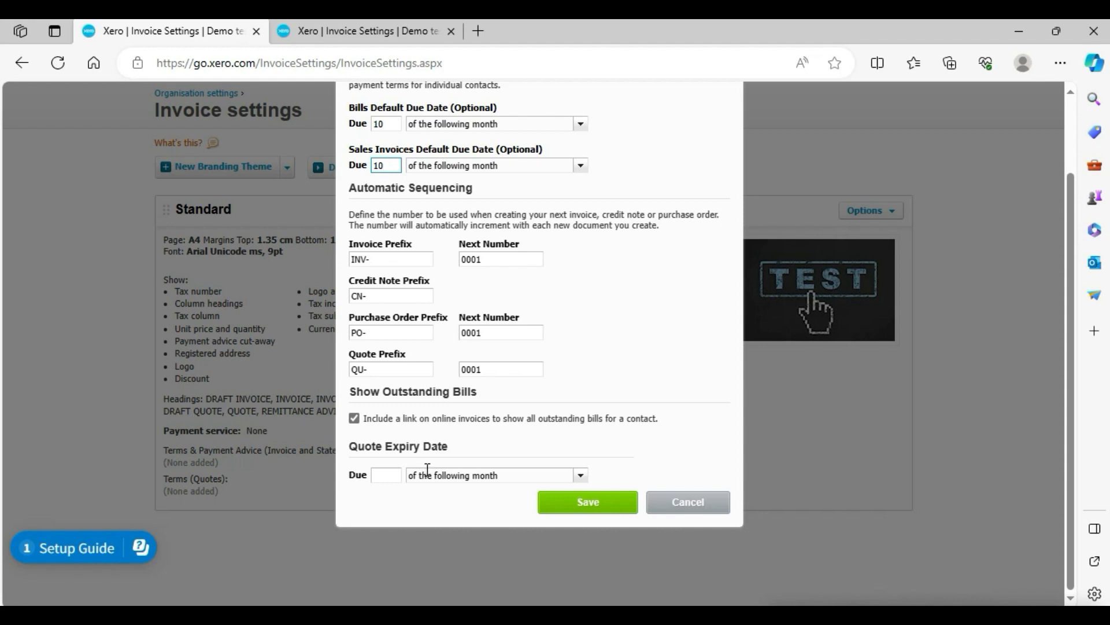
click(391, 476)
text(10)
click(593, 501)
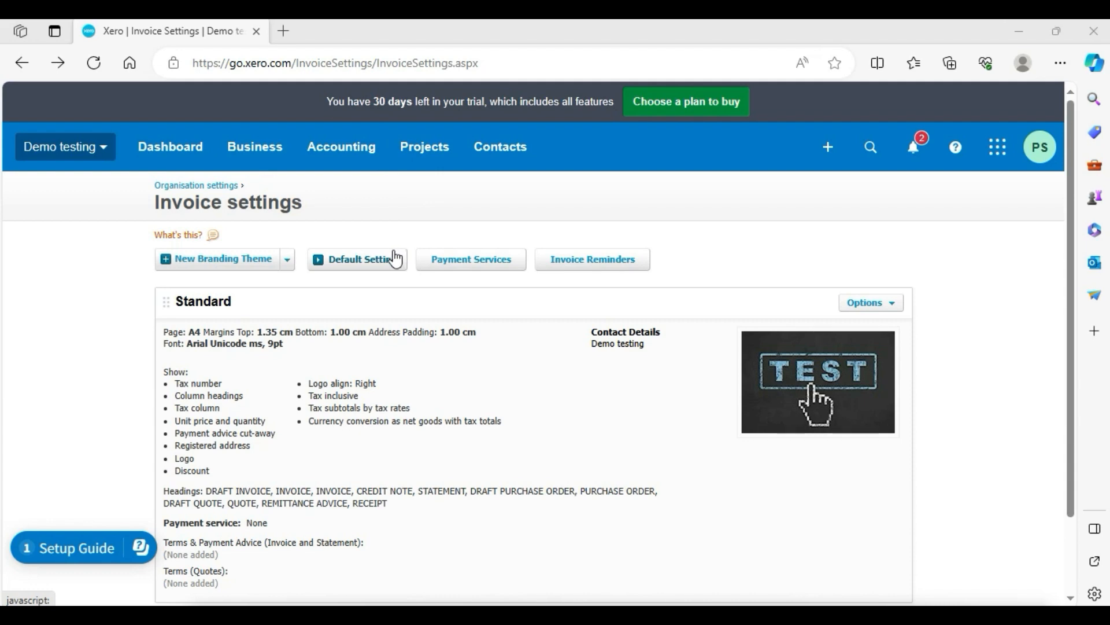
Open Payment Services and start adding a PayPal payment service connection.
click(468, 261)
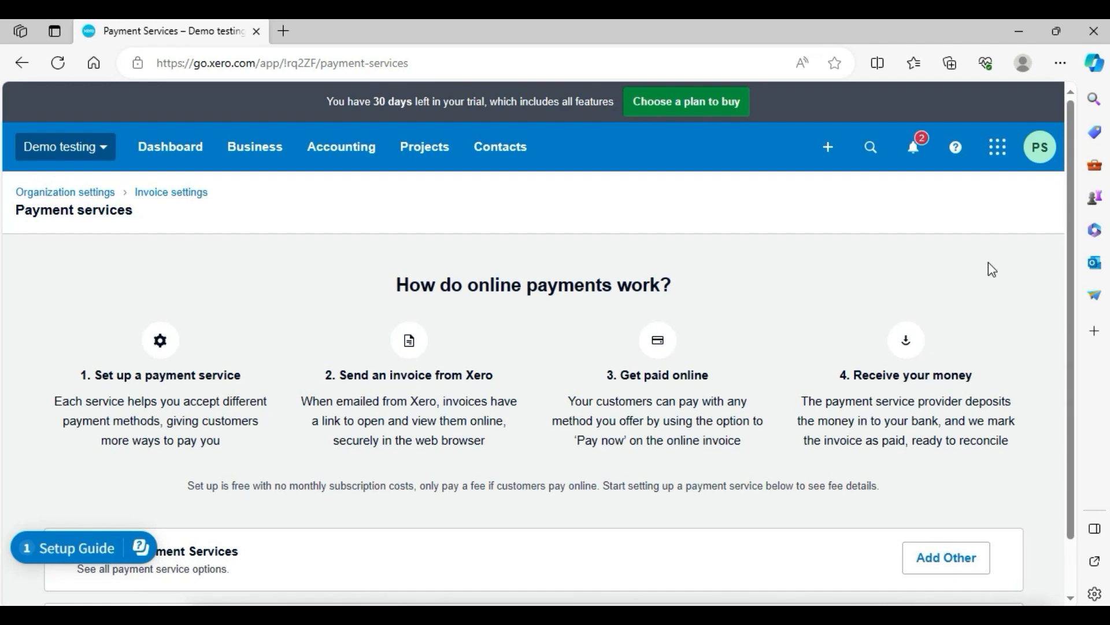
drag(1070, 235, 1052, 301)
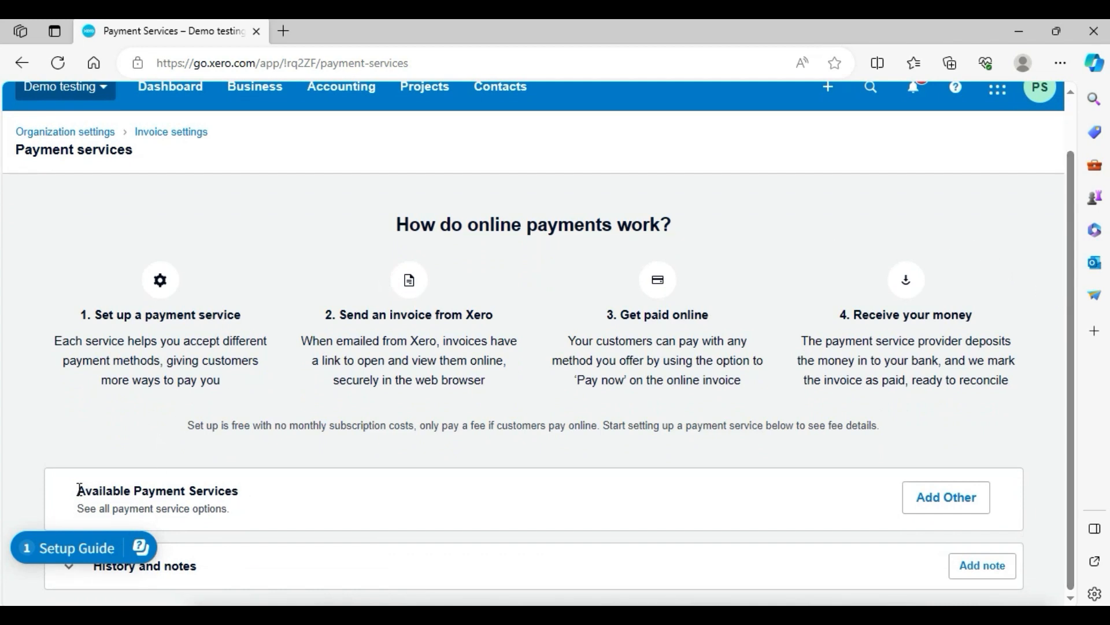
drag(79, 490, 248, 505)
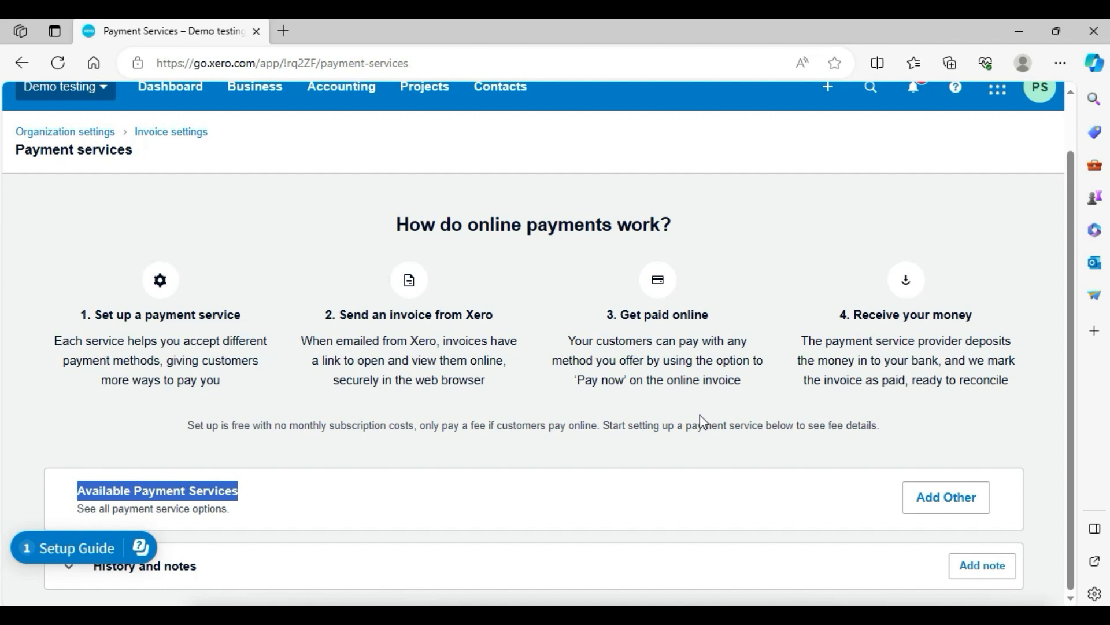
click(950, 510)
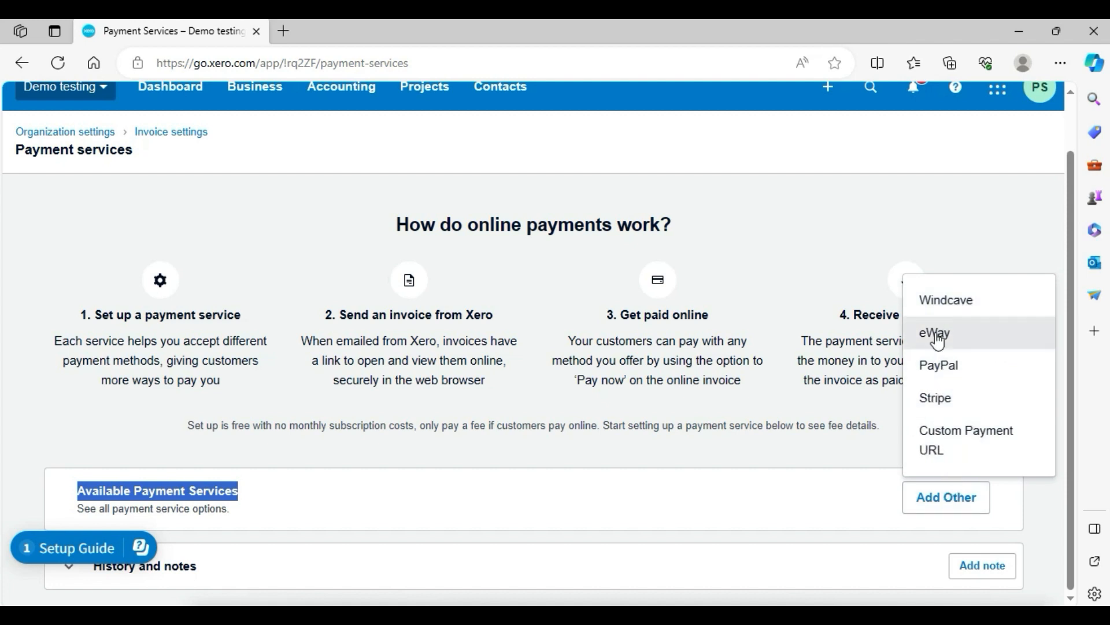
click(965, 367)
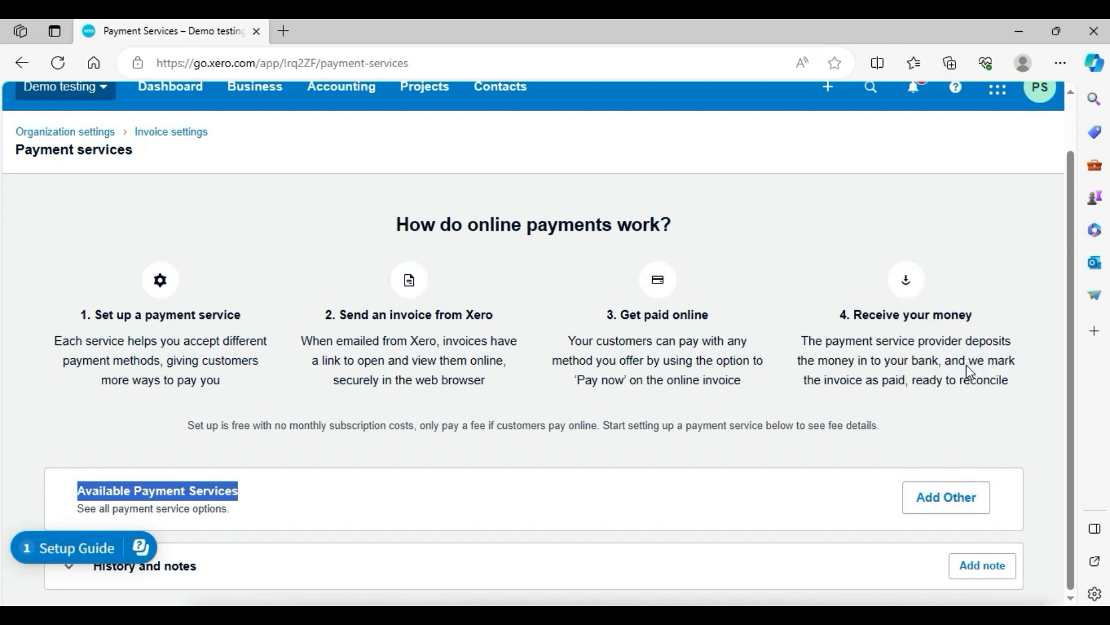
Enter Demotesting as the PayPal connection's account name.
click(652, 261)
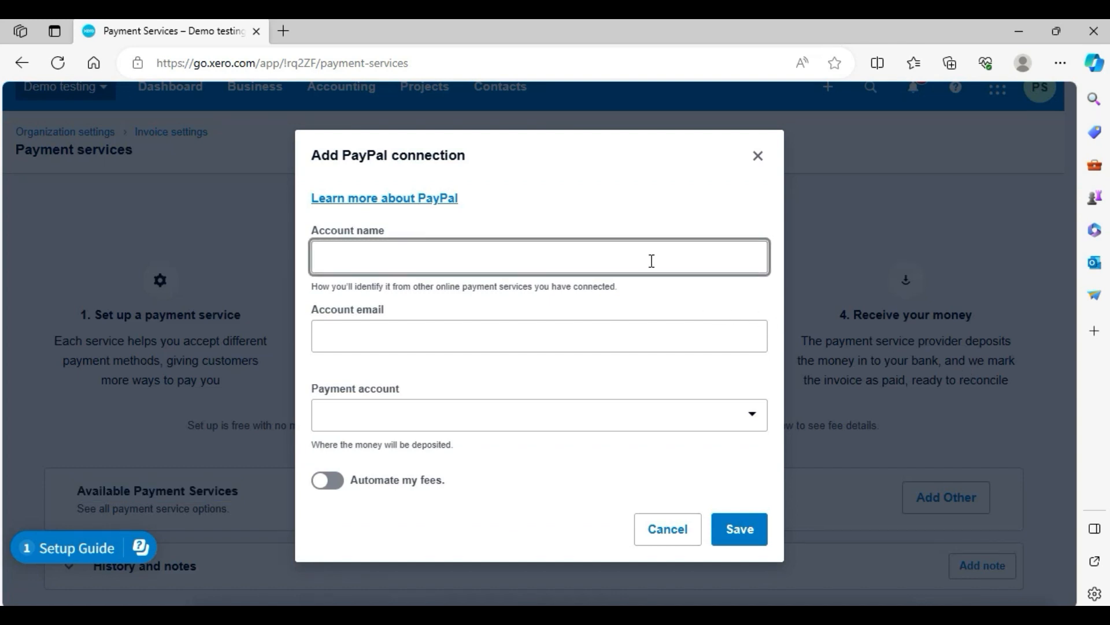
text(ABC)
key(BackSpace)
key(BackSpace)
text(Demotesting)
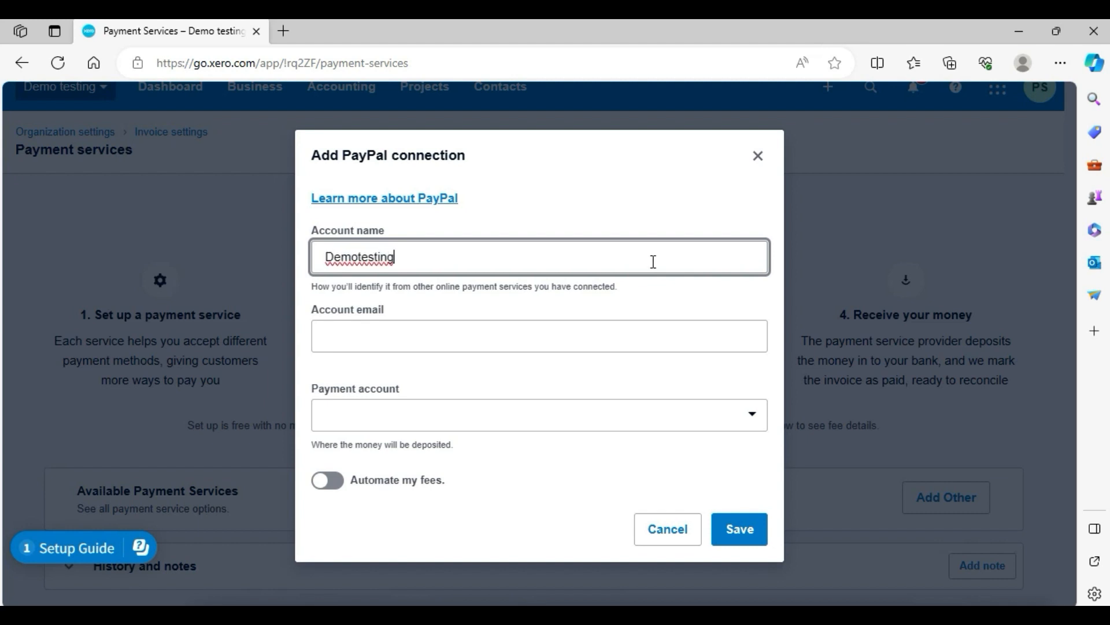
key(ctrl+a)
key(ctrl+c)
key(BackSpace)
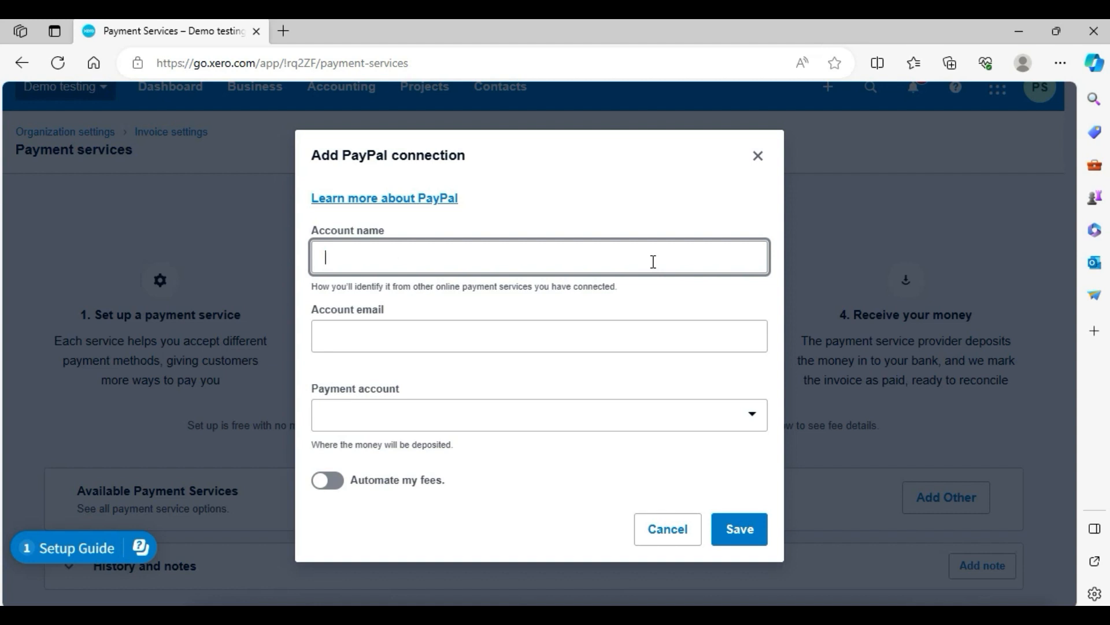
key(ctrl+v)
key(ctrl+a)
key(ctrl+c)
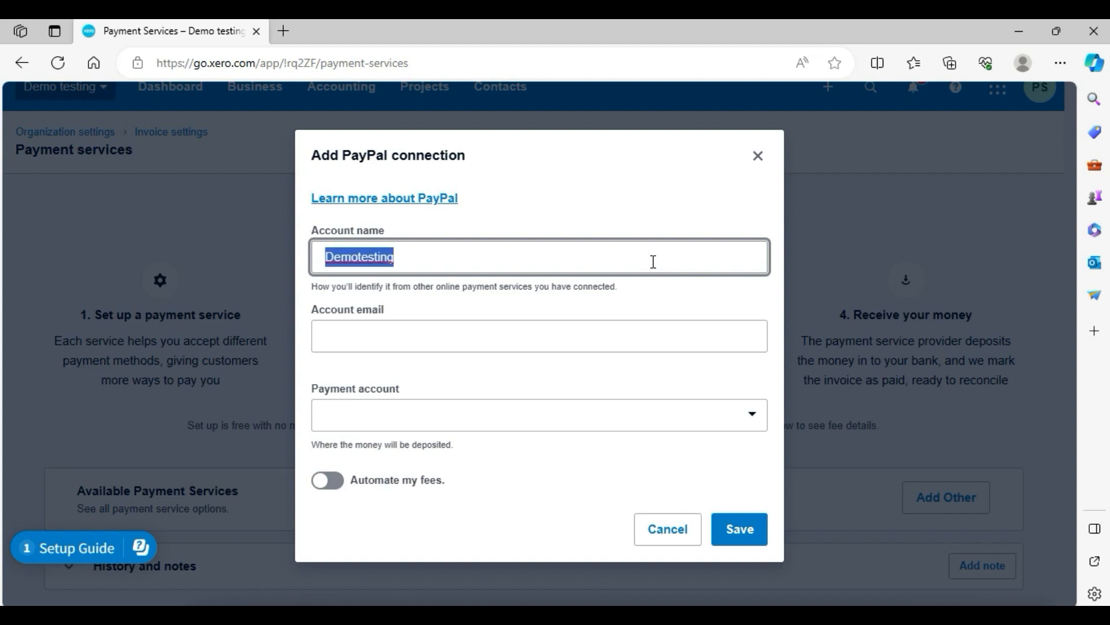
Fill in the PayPal account e-mail address.
key(Tab)
key(ctrl+v)
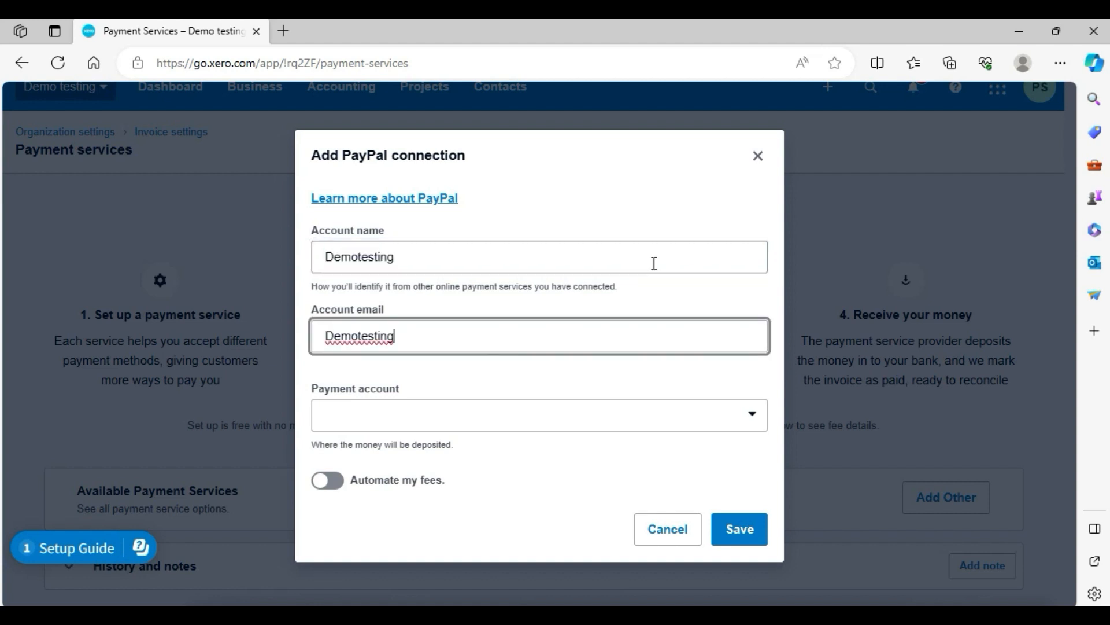
text(@mail.com)
key(Tab)
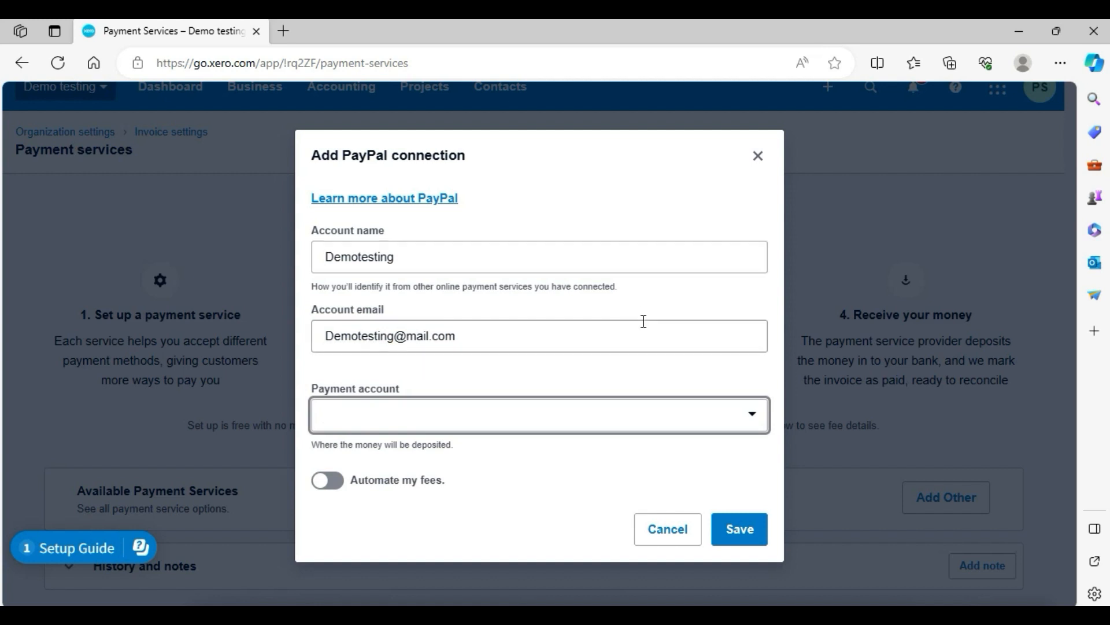
Choose 880 - Owner A Drawings as the payment account and save the PayPal connection.
click(752, 414)
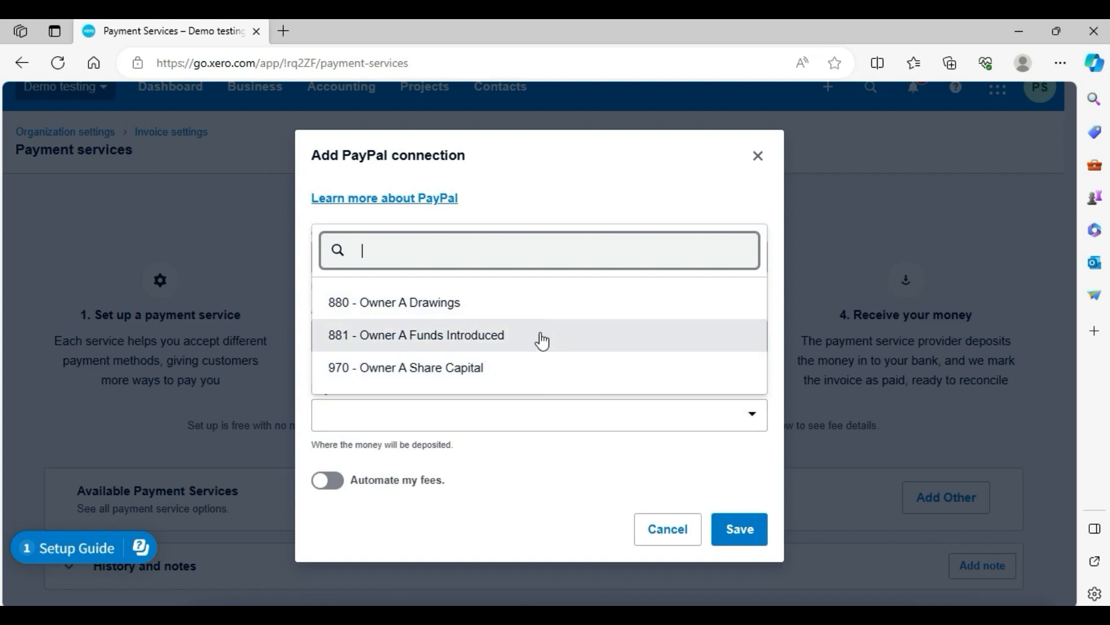
click(495, 302)
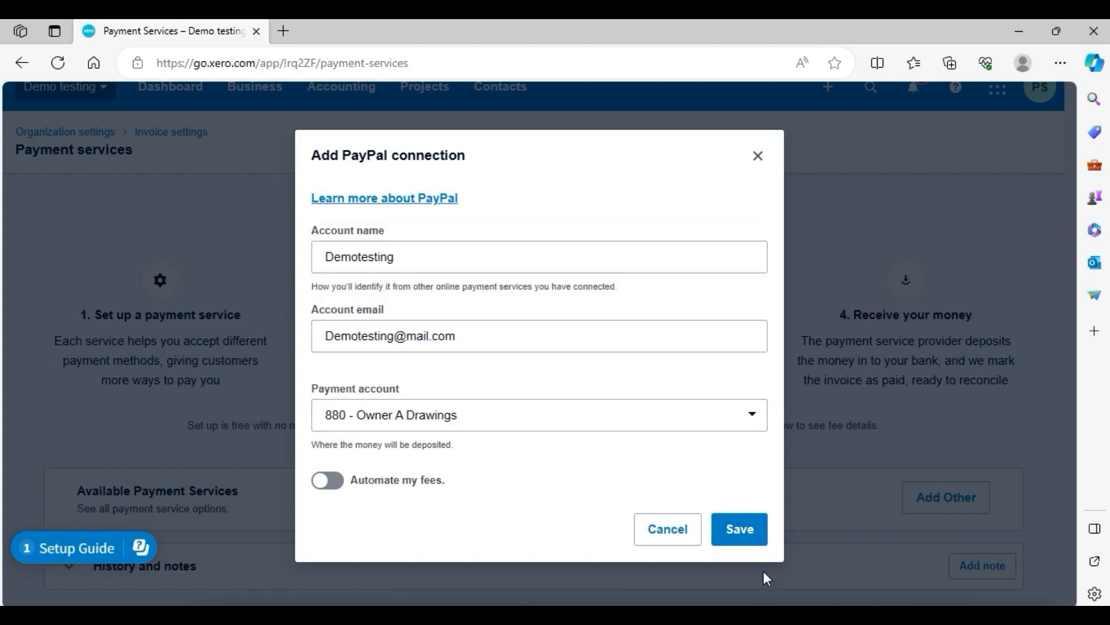
click(740, 529)
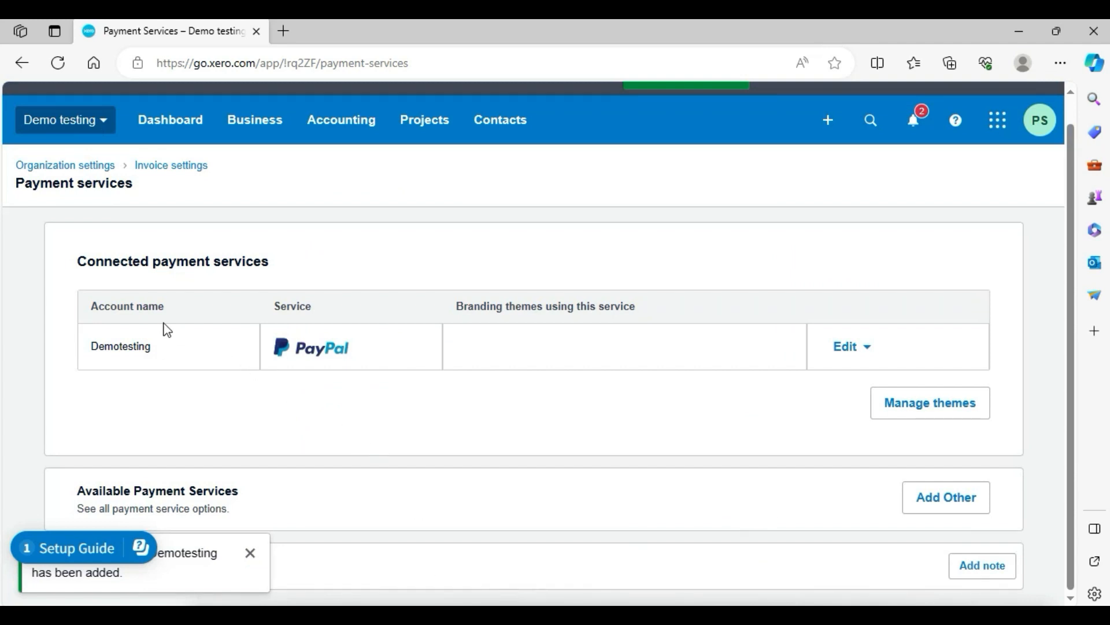
drag(91, 346, 172, 361)
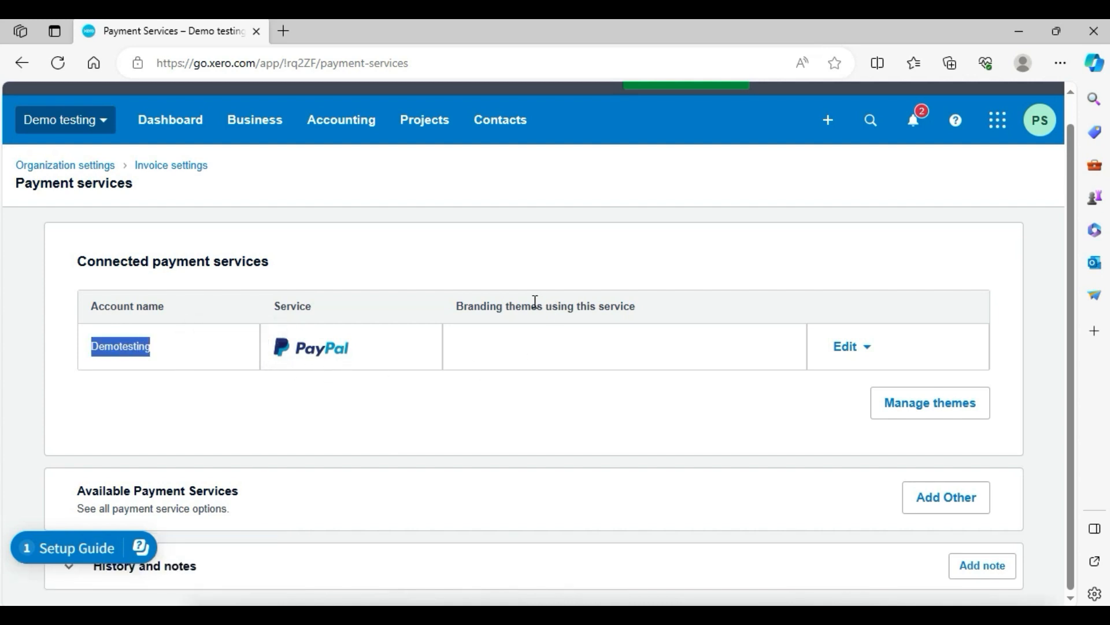
Remove the Demotesting PayPal payment service connection.
drag(531, 305, 630, 306)
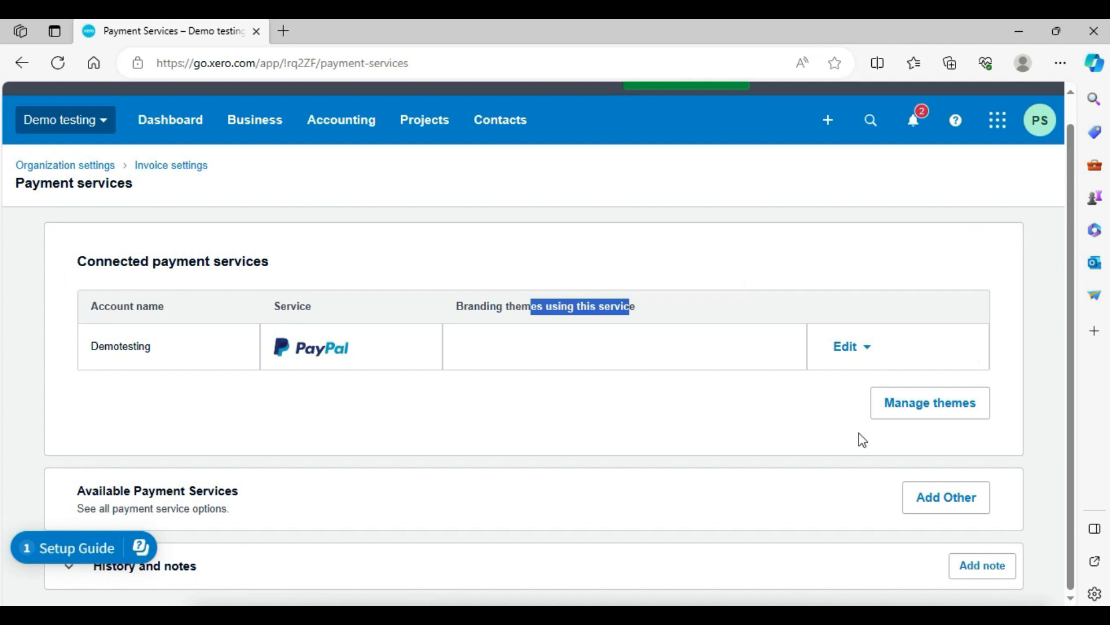
click(870, 353)
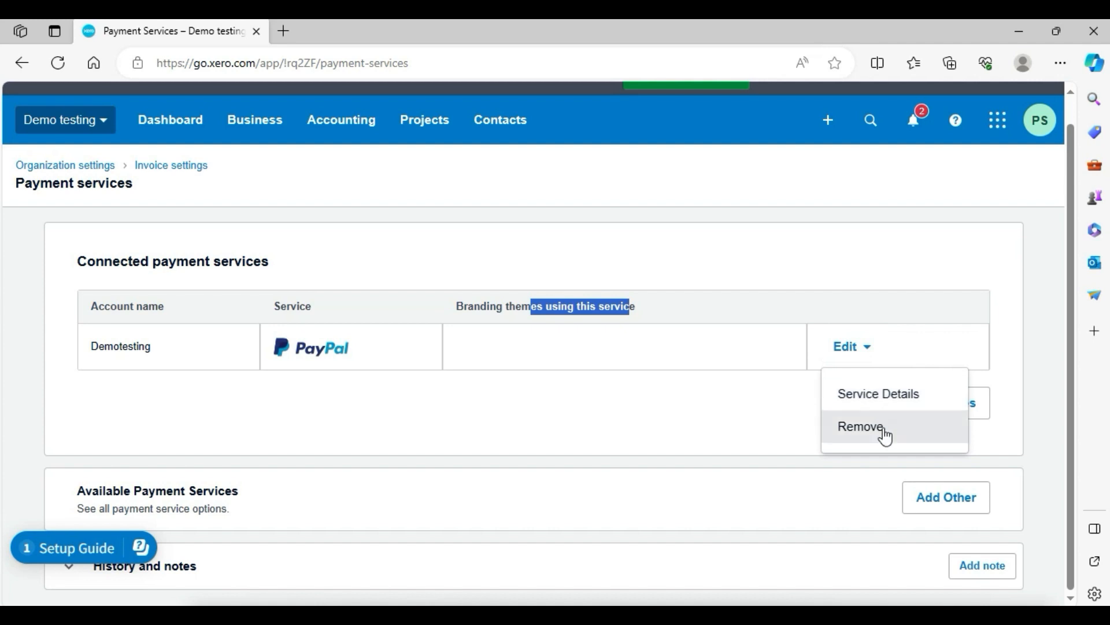
click(884, 430)
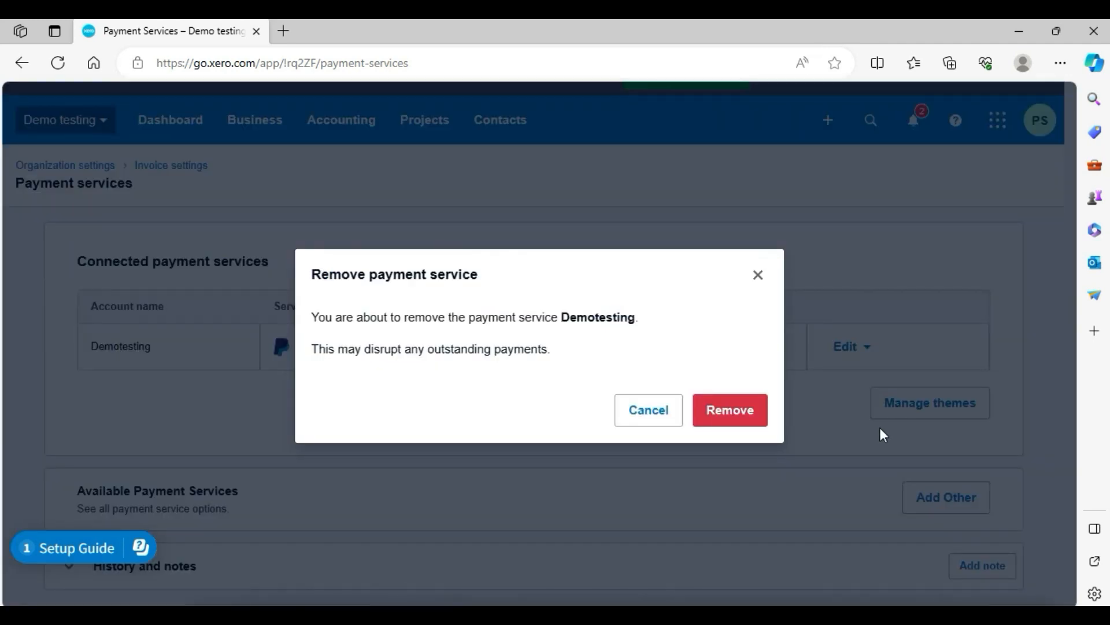
click(744, 415)
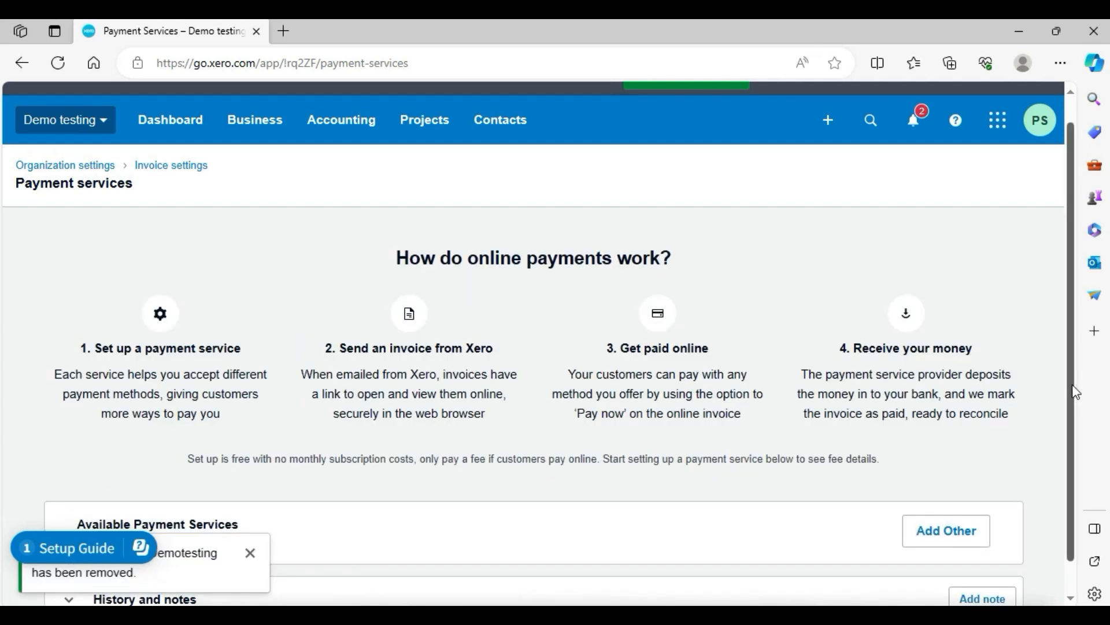
Return to Invoice settings, open Invoice Reminders and turn on emailing customers when an invoice is overdue.
scroll(1073, 389, down, 1)
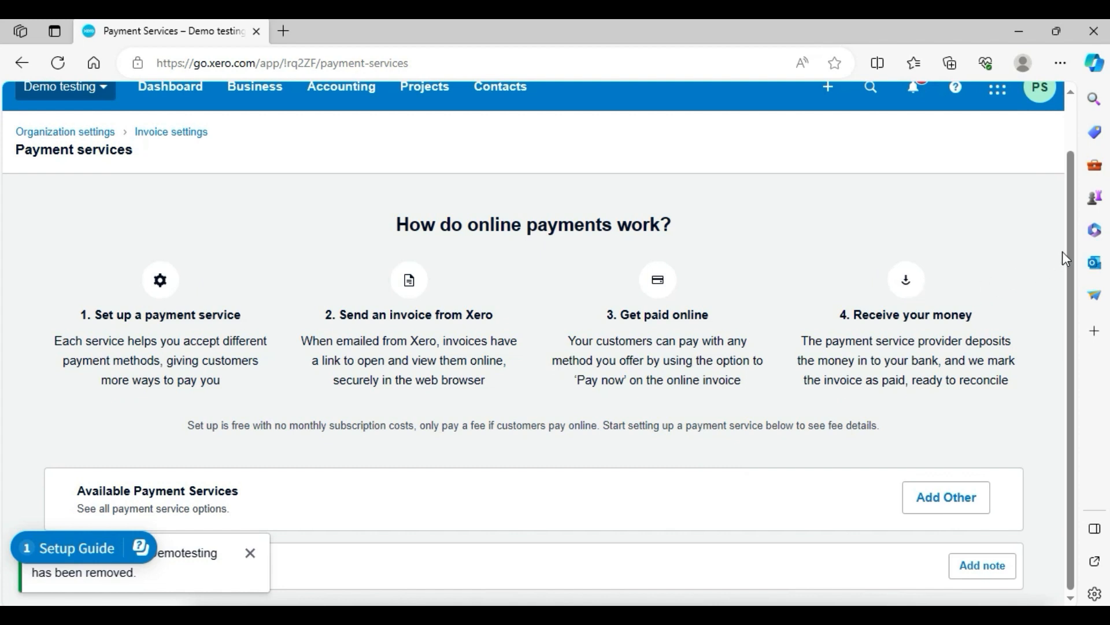
scroll(1070, 249, up, 1)
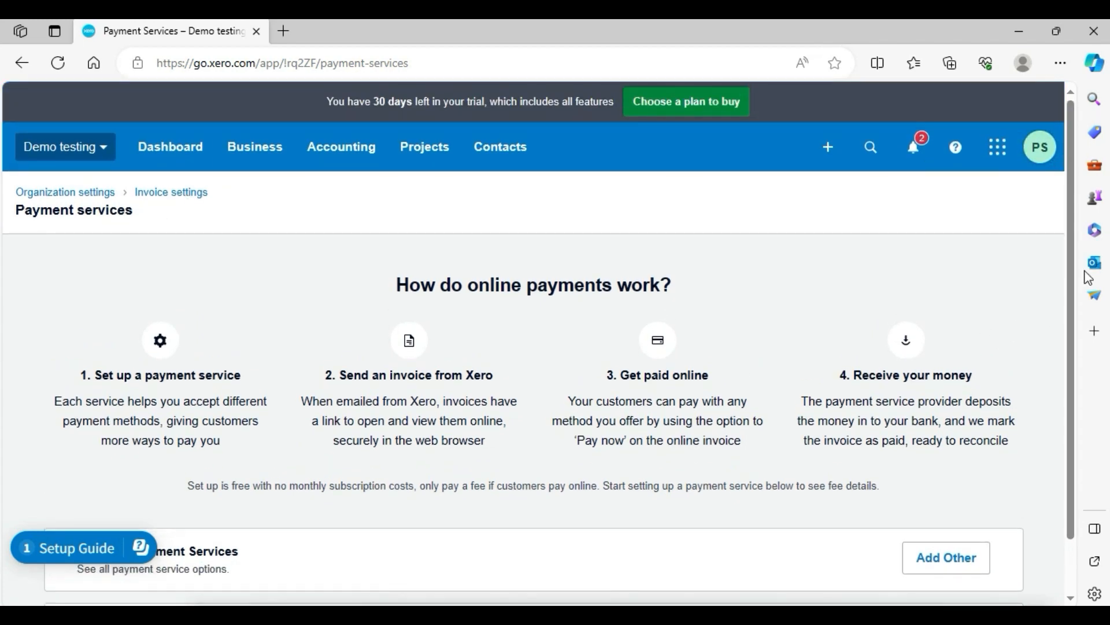
click(23, 64)
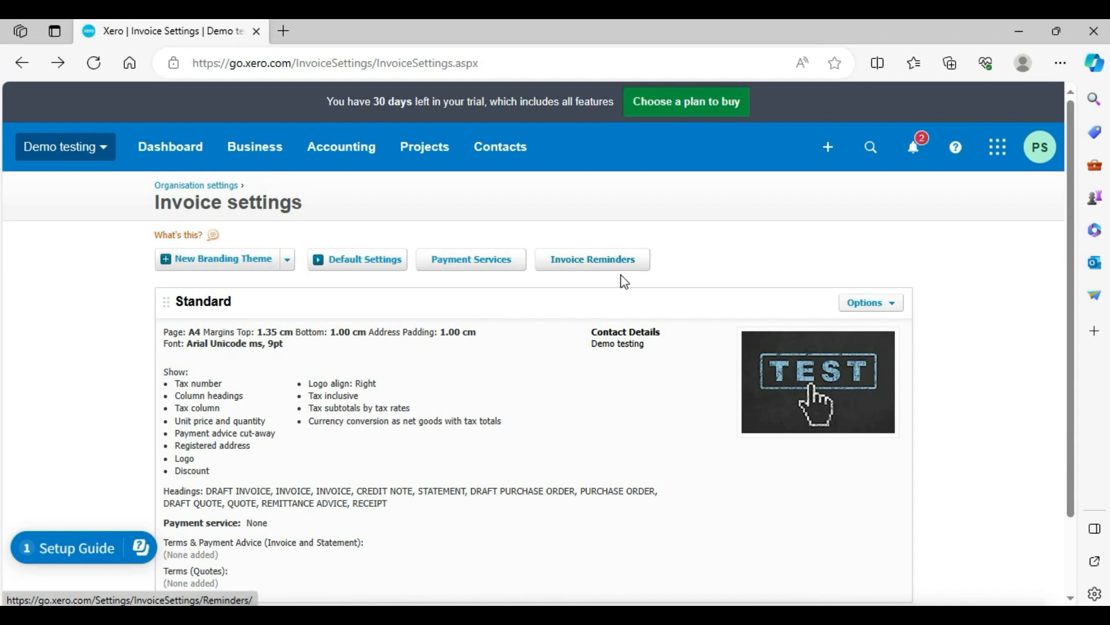
click(594, 270)
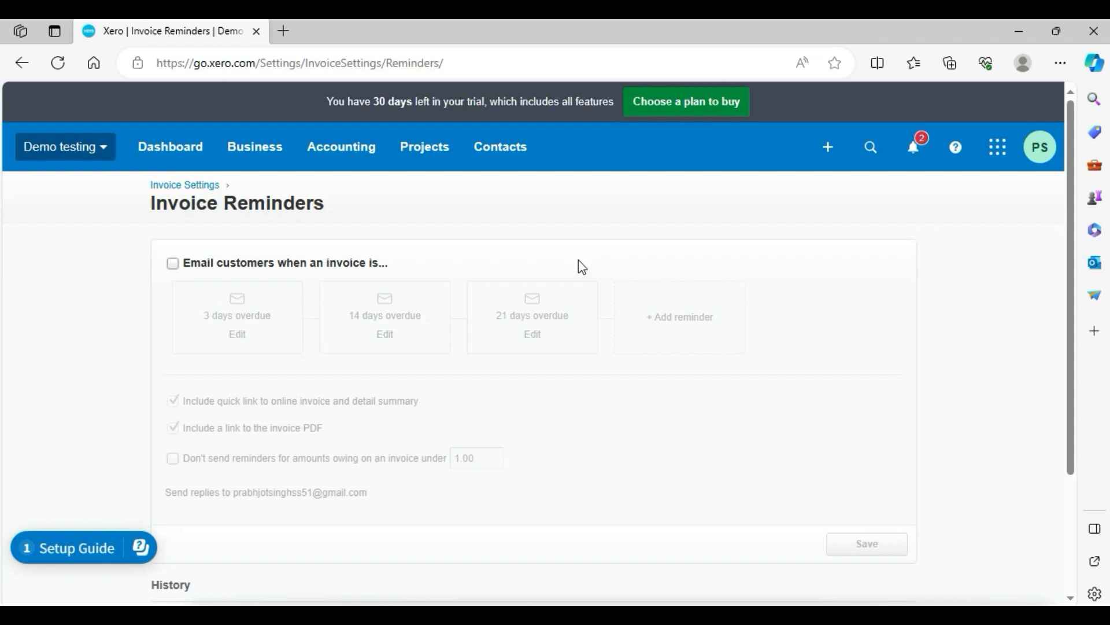
click(176, 266)
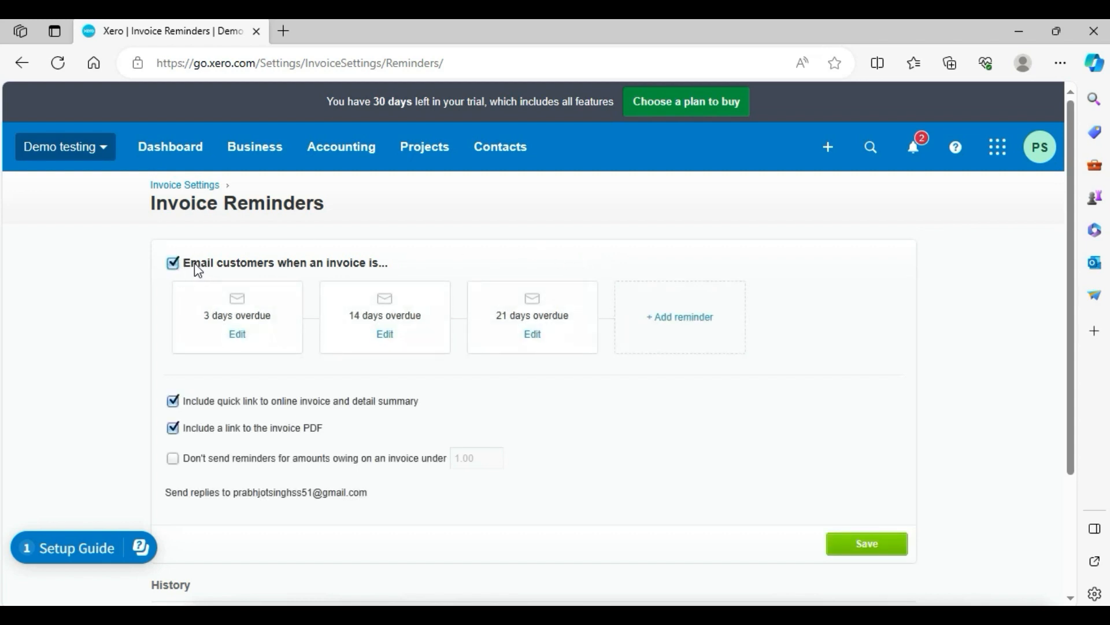
drag(196, 266, 385, 266)
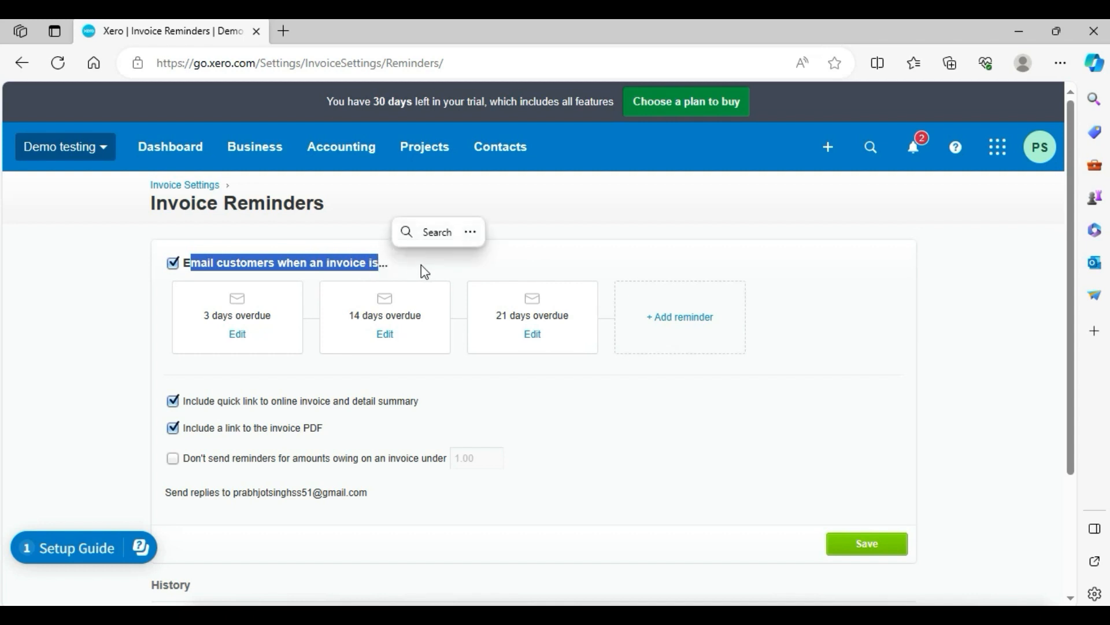
click(77, 348)
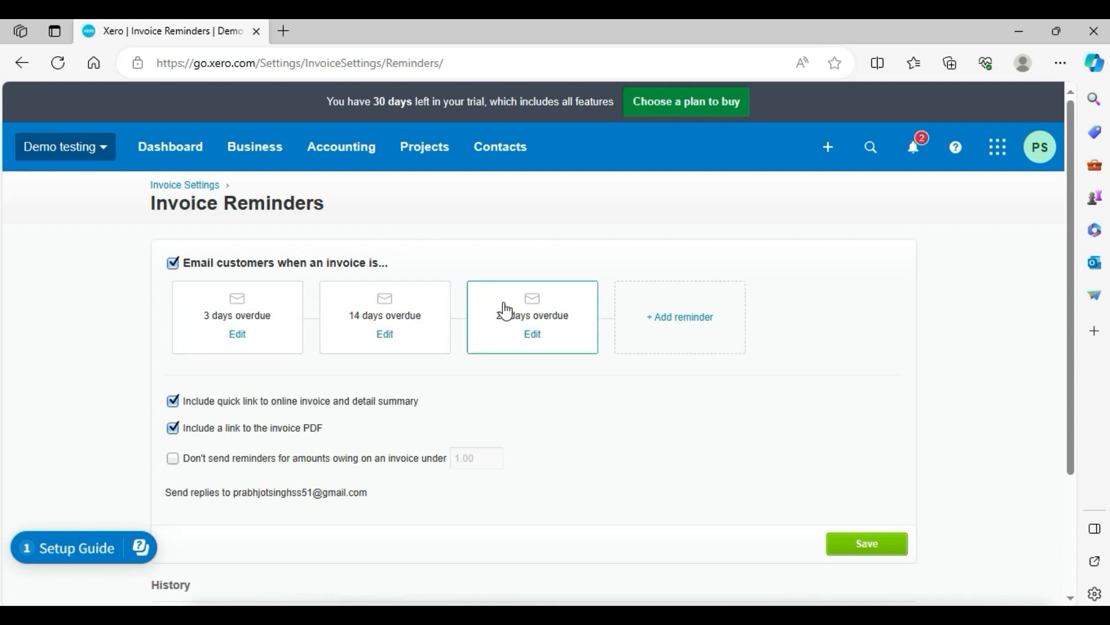
Open the 3-days-overdue reminder and review its subject line and message placeholders.
click(230, 311)
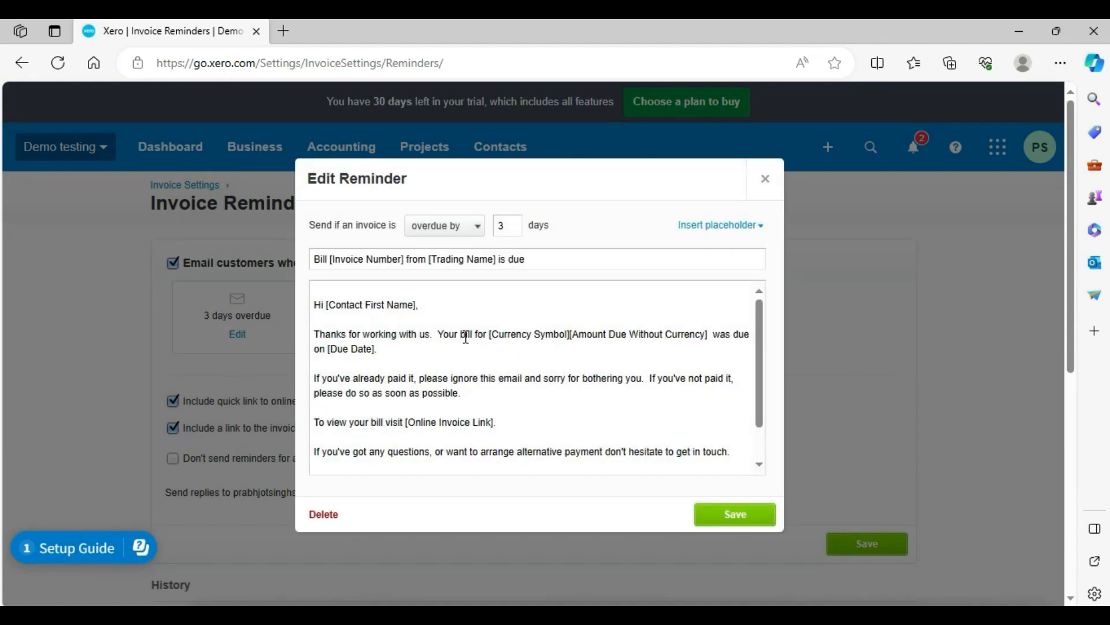
drag(331, 258, 488, 260)
click(532, 259)
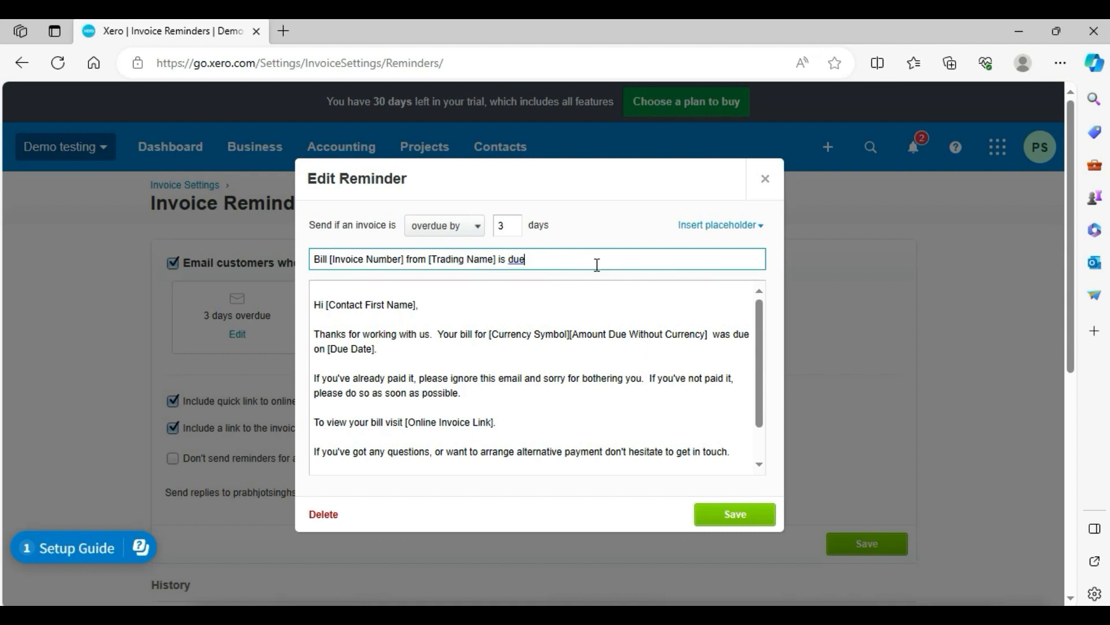
drag(437, 259, 497, 258)
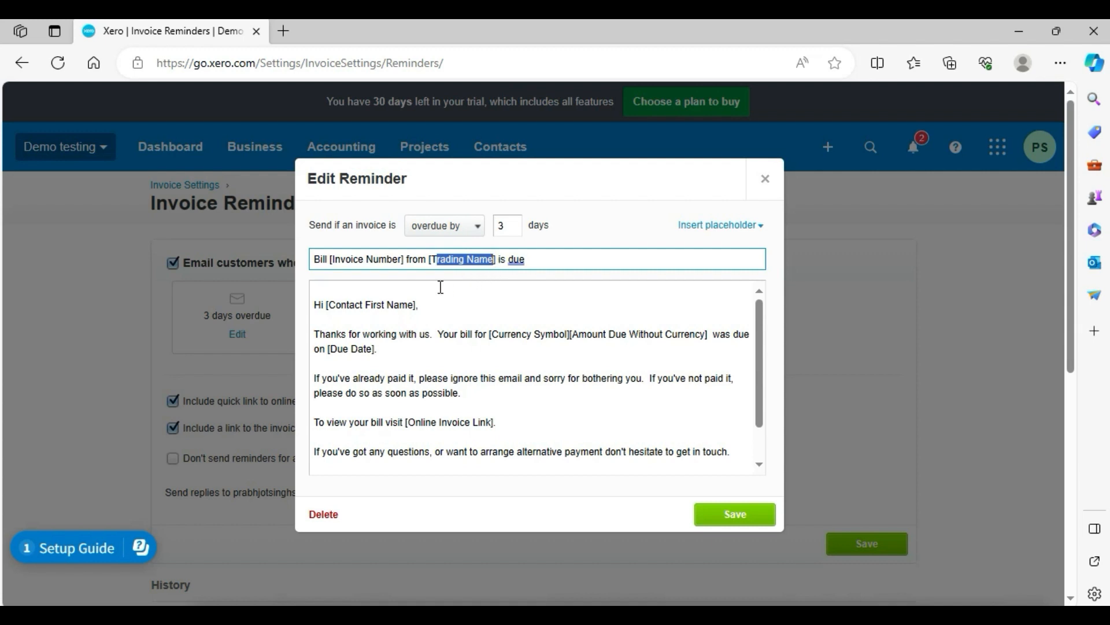
drag(329, 305, 403, 317)
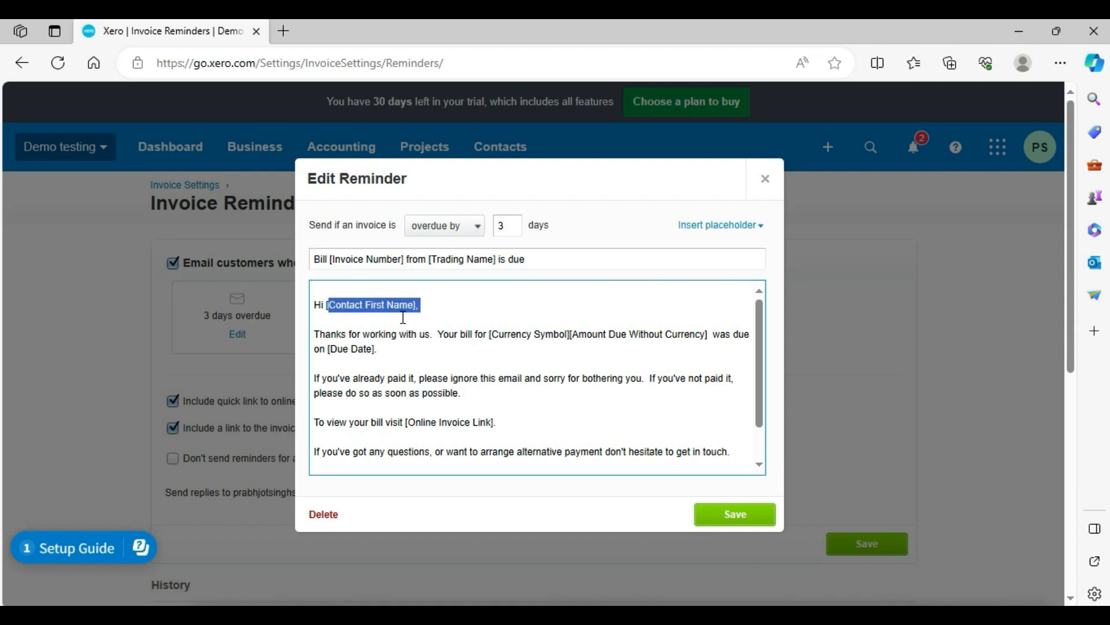
drag(508, 334, 566, 334)
drag(672, 334, 717, 344)
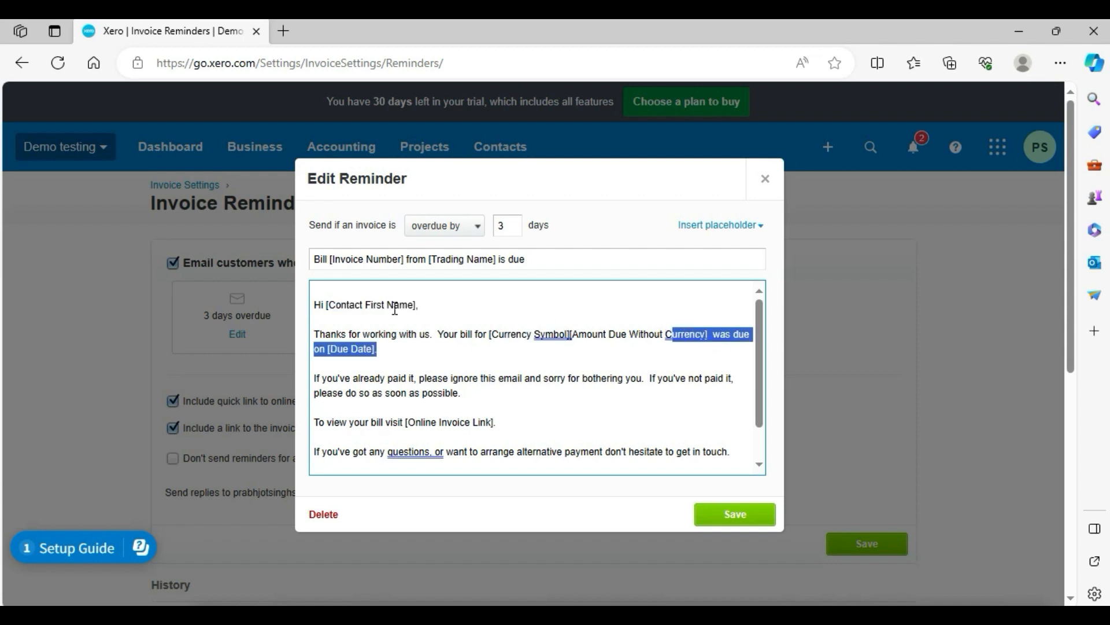
click(372, 350)
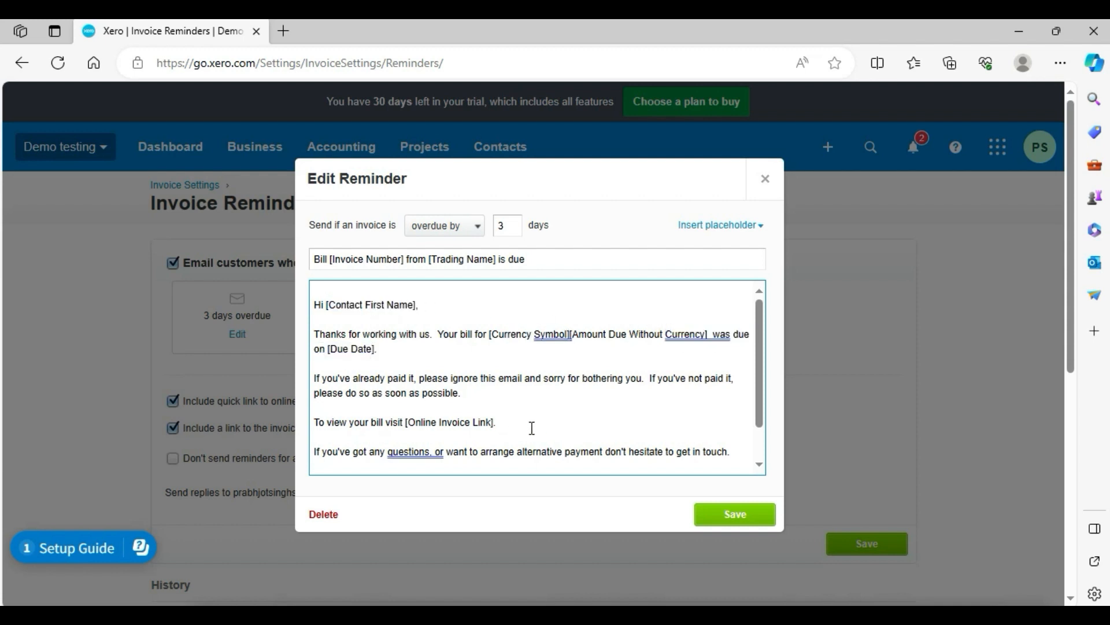
drag(755, 351, 755, 361)
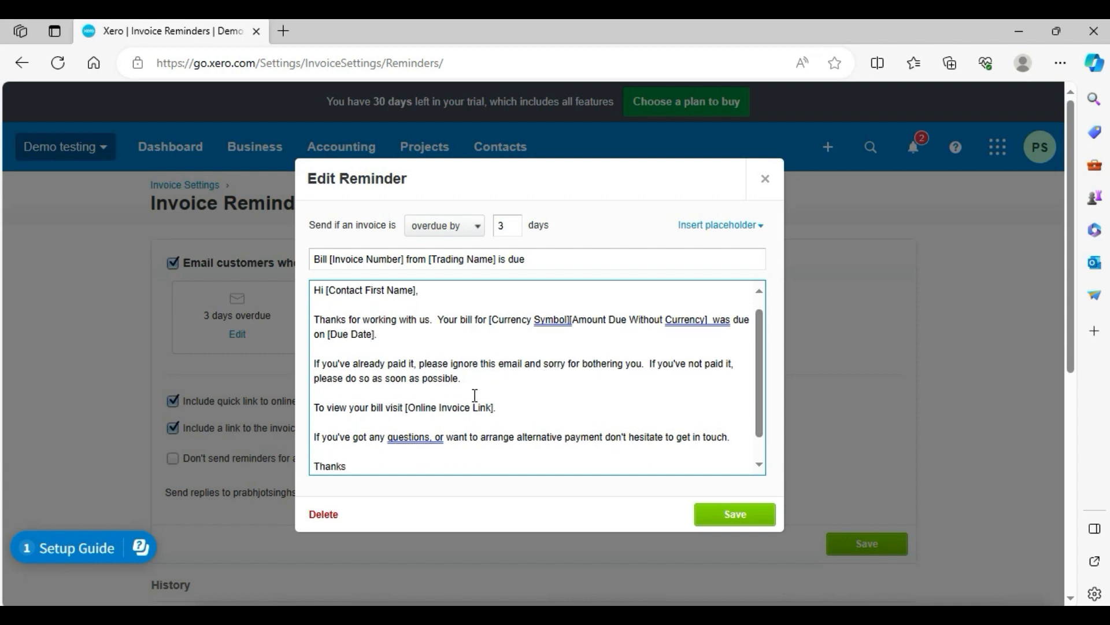
drag(409, 408, 492, 404)
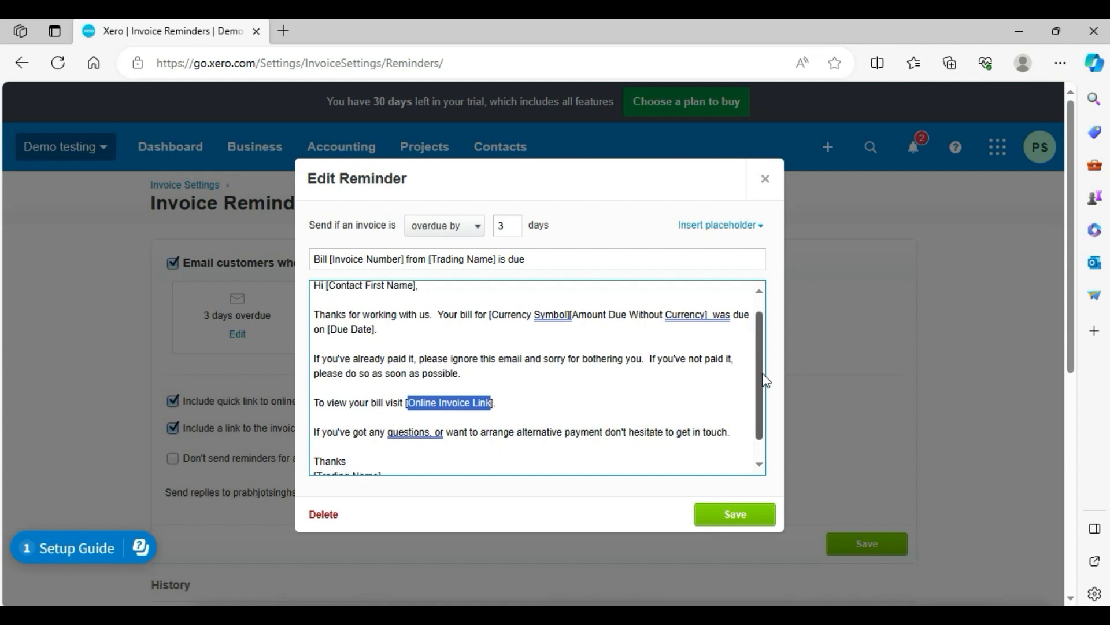
scroll(413, 449, down, 1)
drag(326, 452, 365, 453)
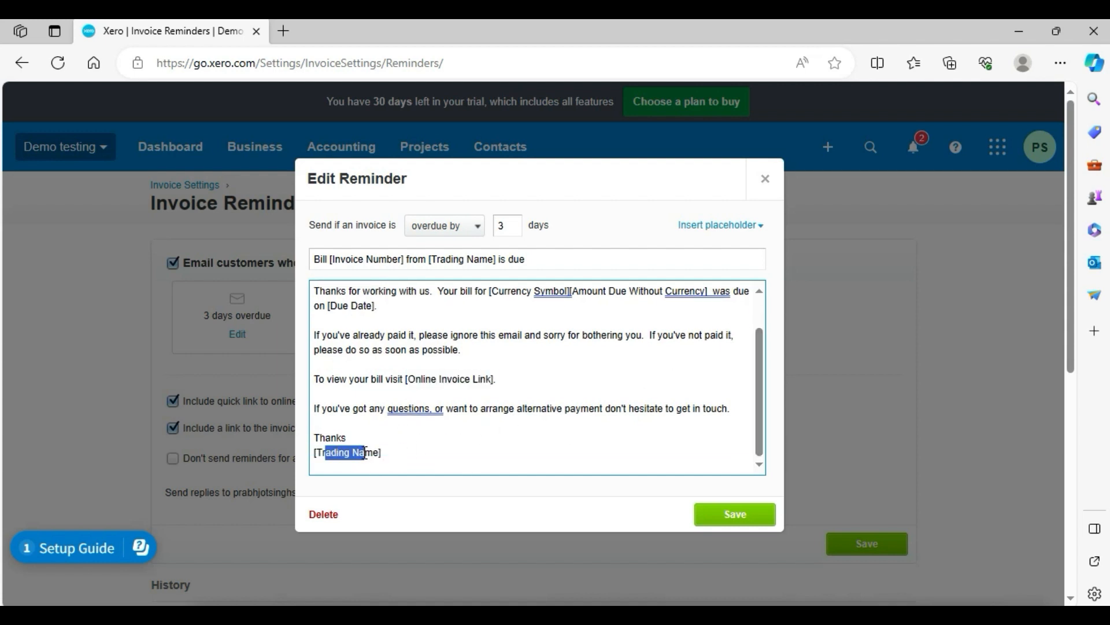
click(404, 366)
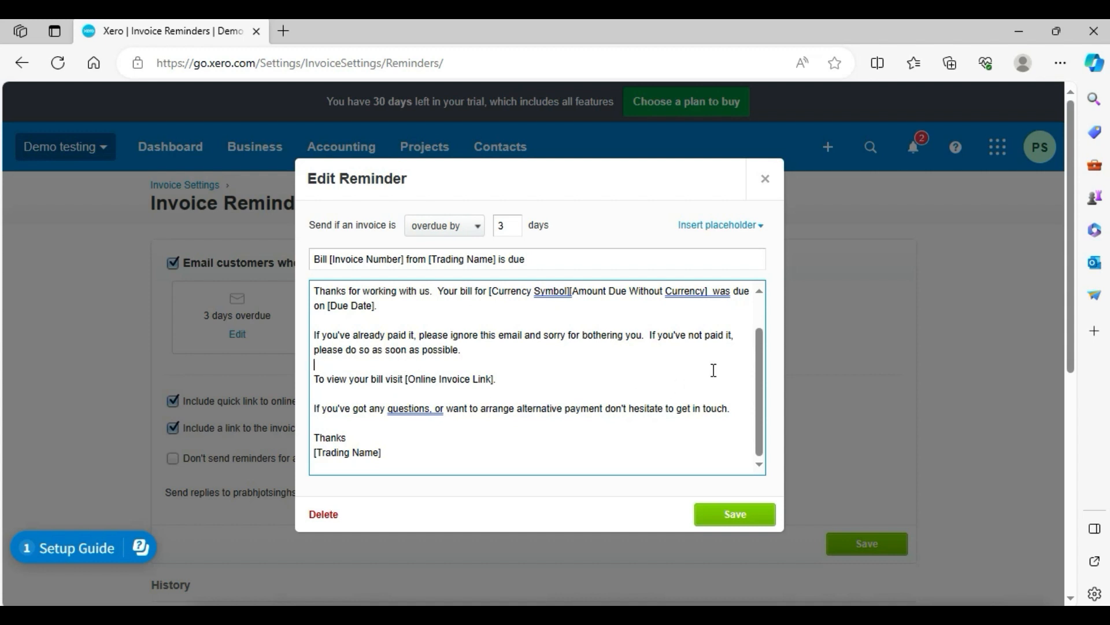
drag(759, 359, 750, 319)
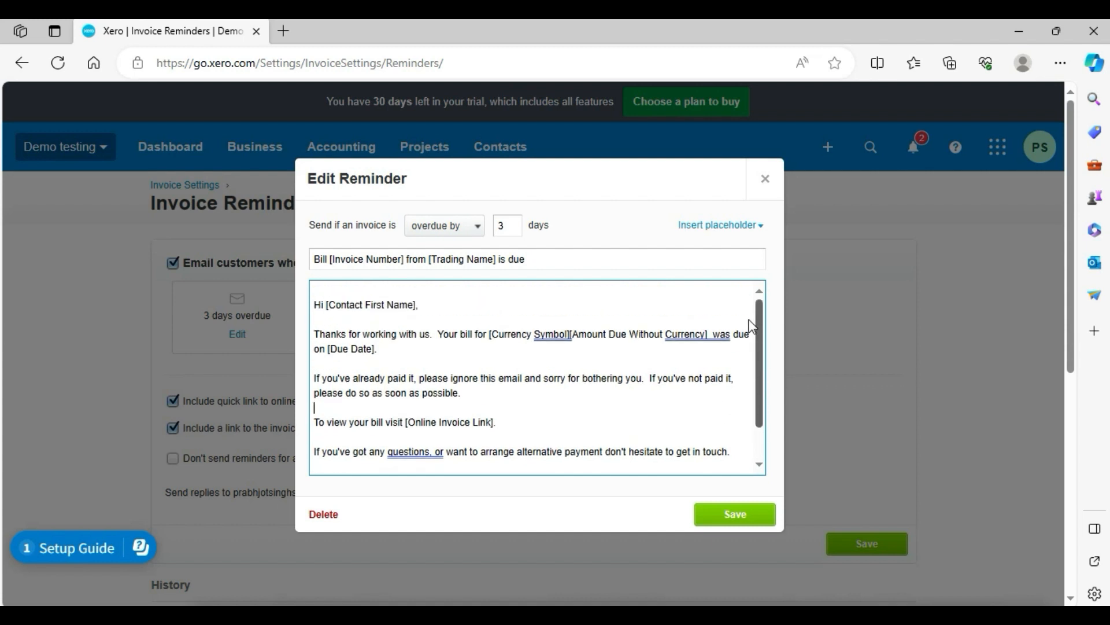
Change that reminder to send when an invoice is overdue by 7 days and save it.
drag(503, 225, 489, 227)
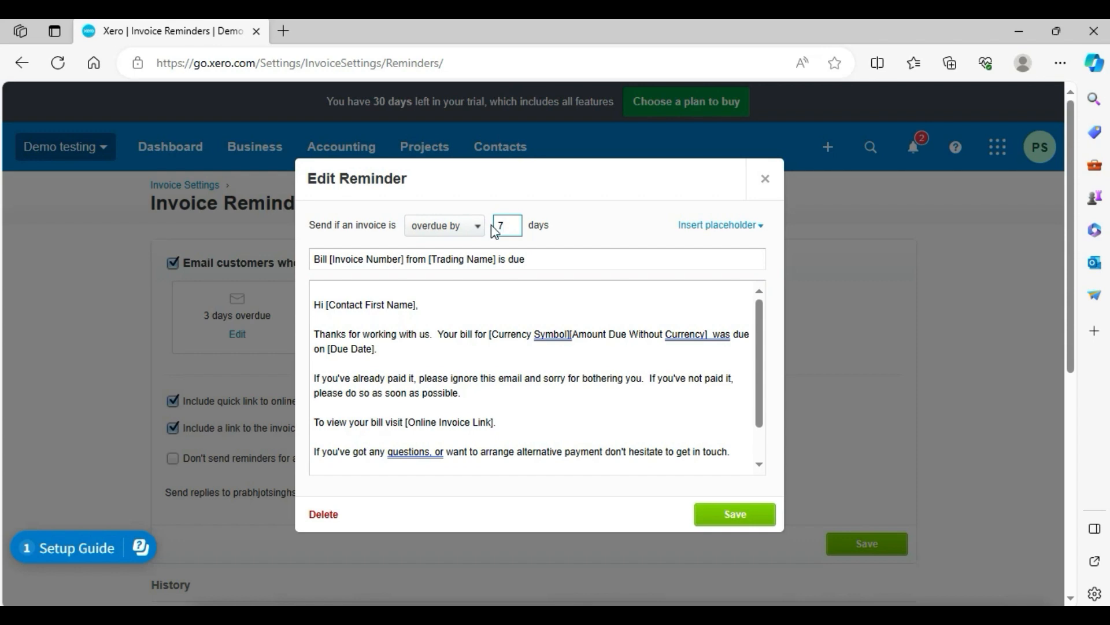
click(733, 514)
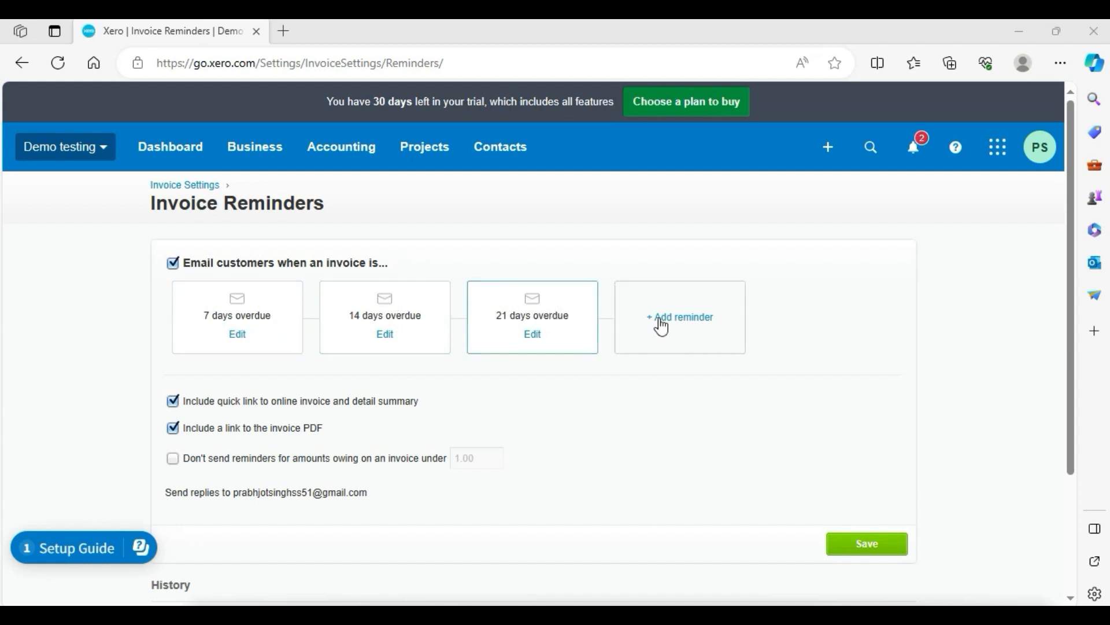
Add a new reminder for invoices overdue by 30 days and save it.
click(697, 330)
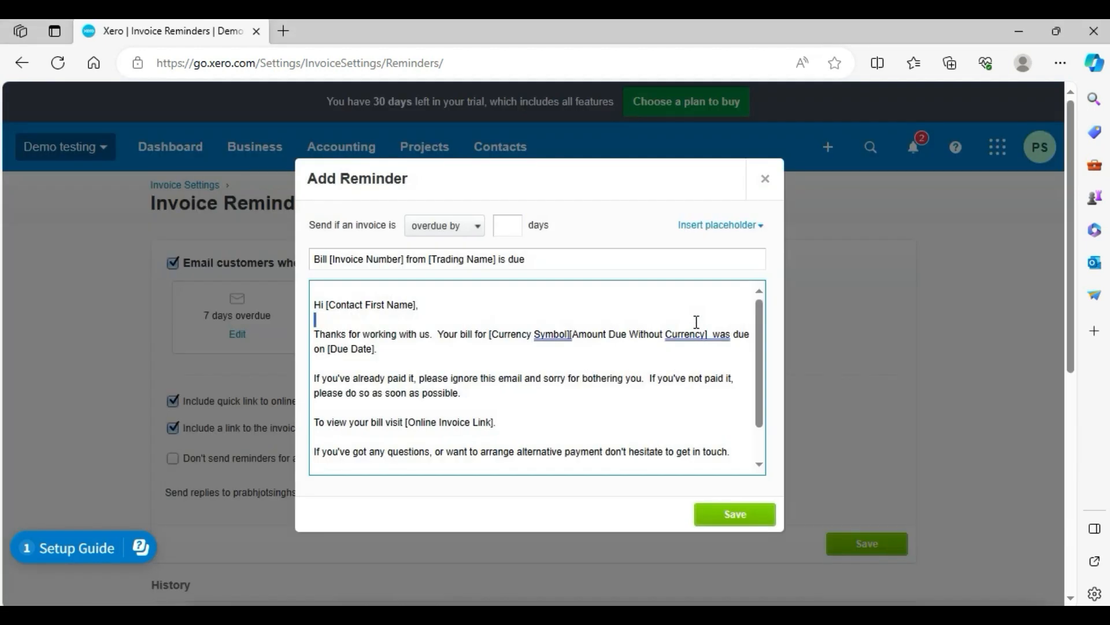
click(509, 221)
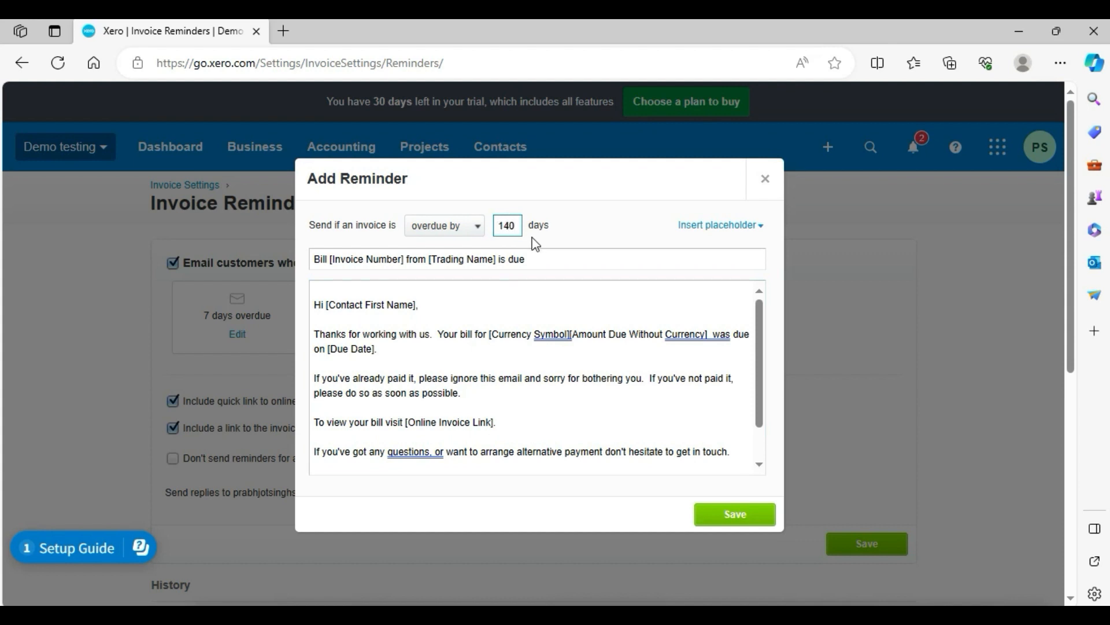
text(30)
mouse_move(758, 345)
mouse_down()
mouse_move(761, 393)
mouse_move(751, 324)
mouse_up()
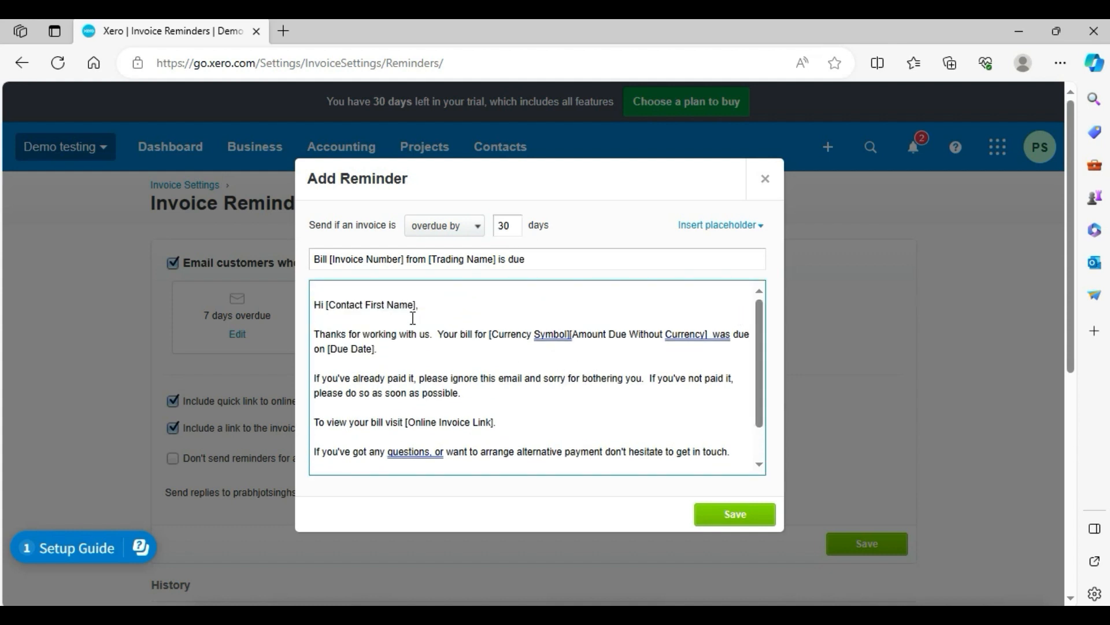
click(725, 514)
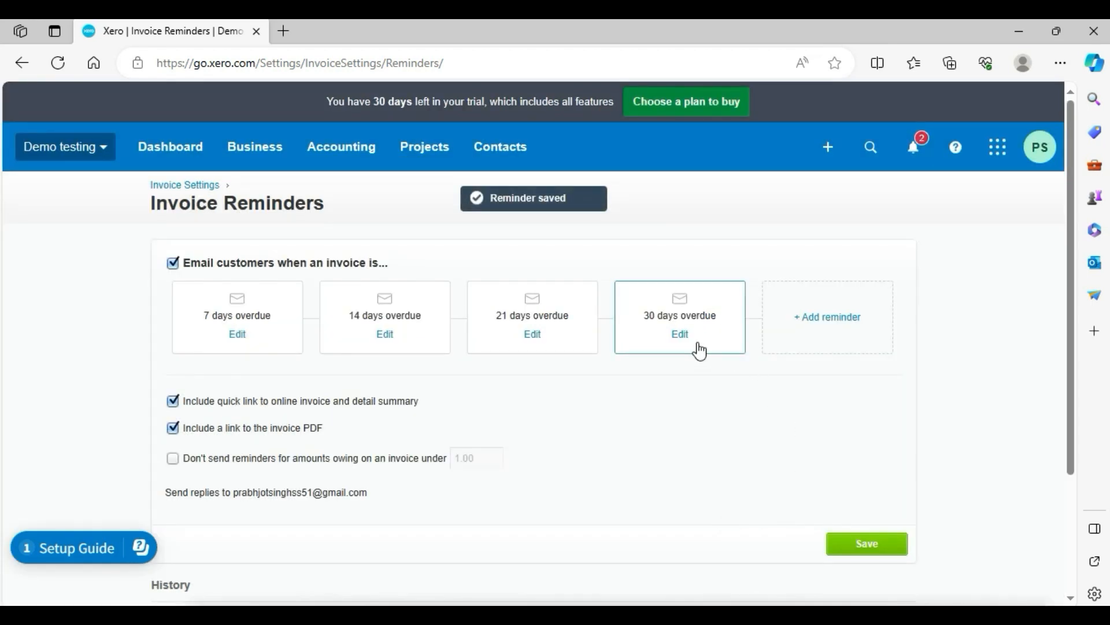
drag(641, 317, 722, 322)
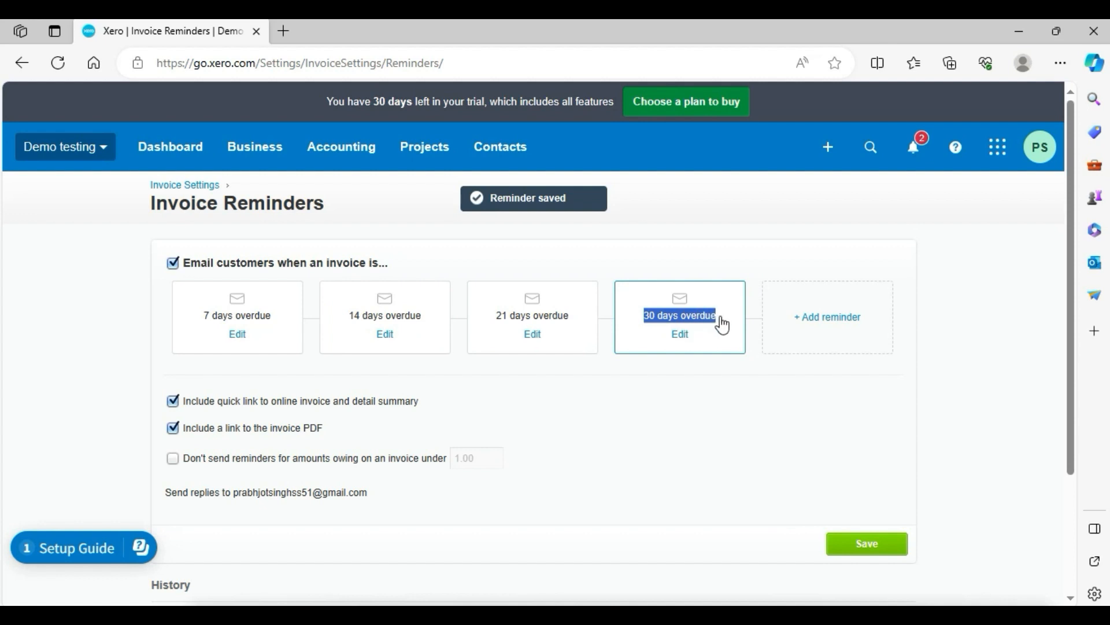
click(767, 179)
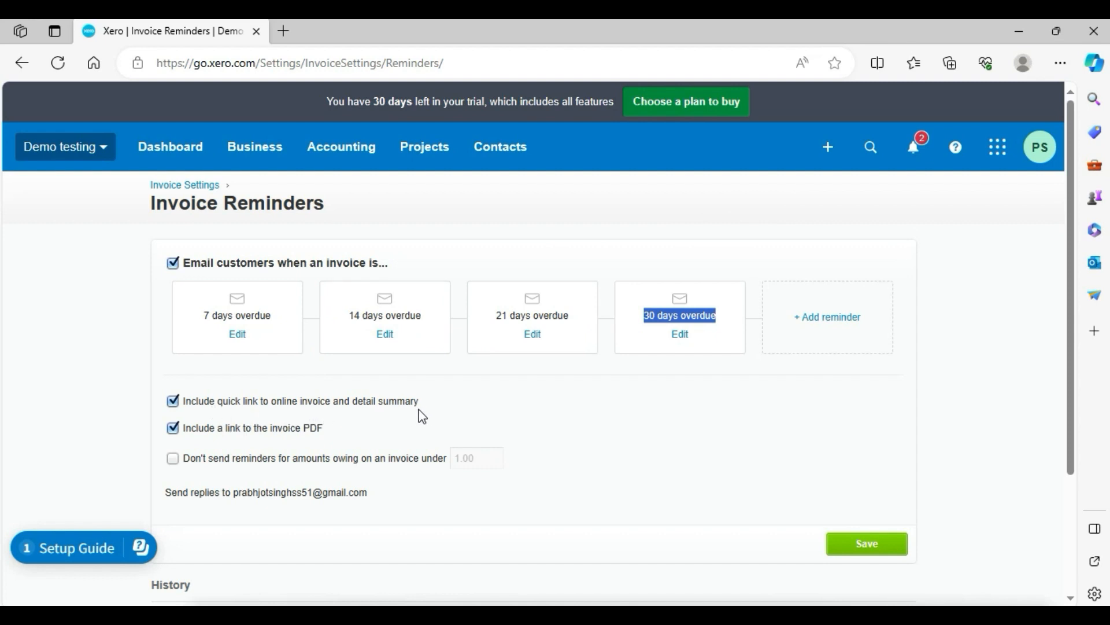
drag(183, 400, 327, 400)
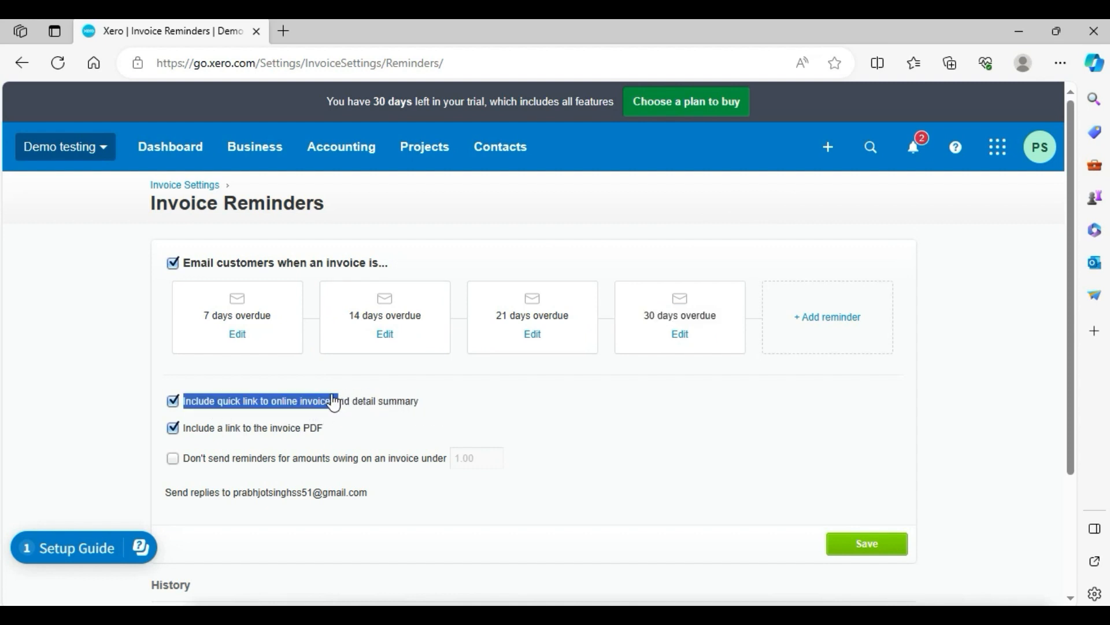
click(170, 402)
click(169, 401)
Try skipping reminders for amounts owing on an invoice under 10.00.
click(174, 460)
click(174, 460)
click(174, 461)
click(465, 459)
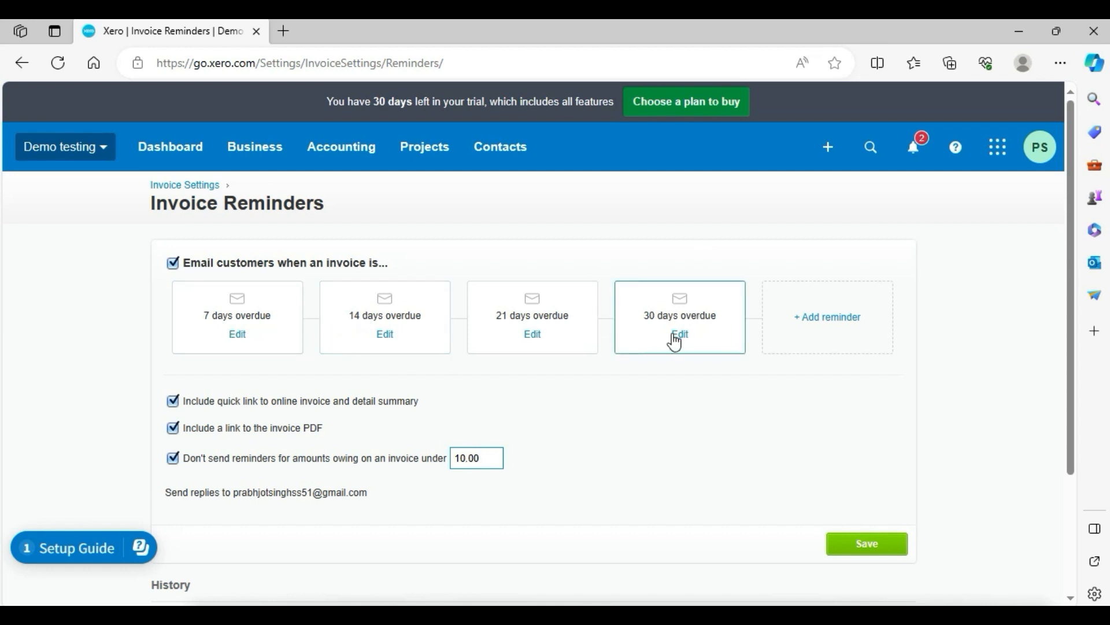
Turn off the minimum-amount option and save the invoice reminder settings.
click(173, 458)
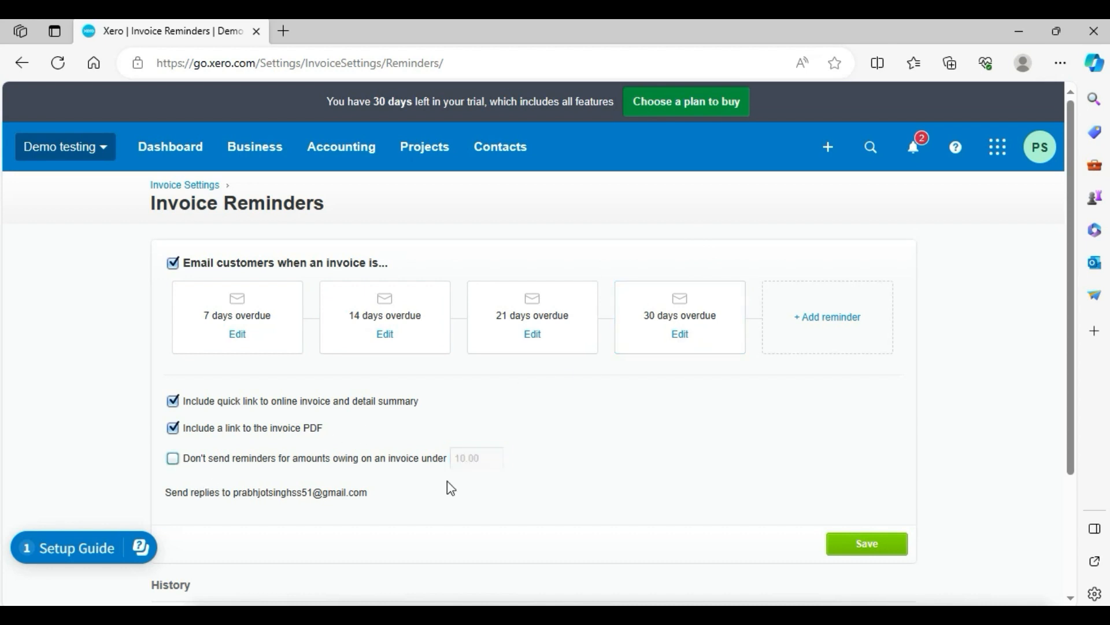
click(872, 541)
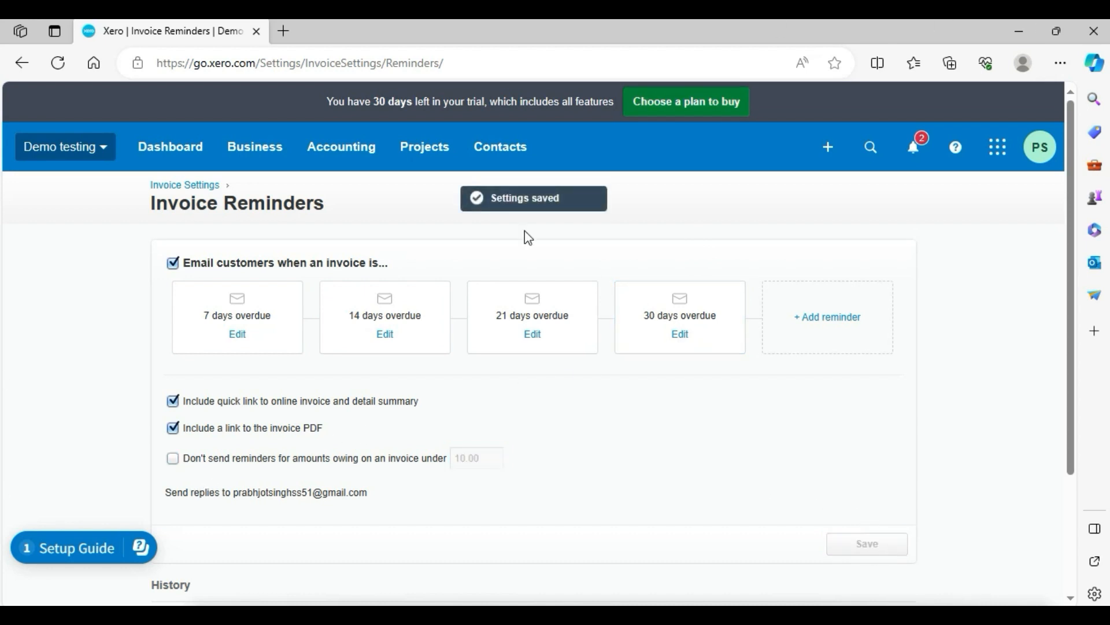
Return to the Invoice settings page and review the Standard branding theme details.
key(ctrl+a)
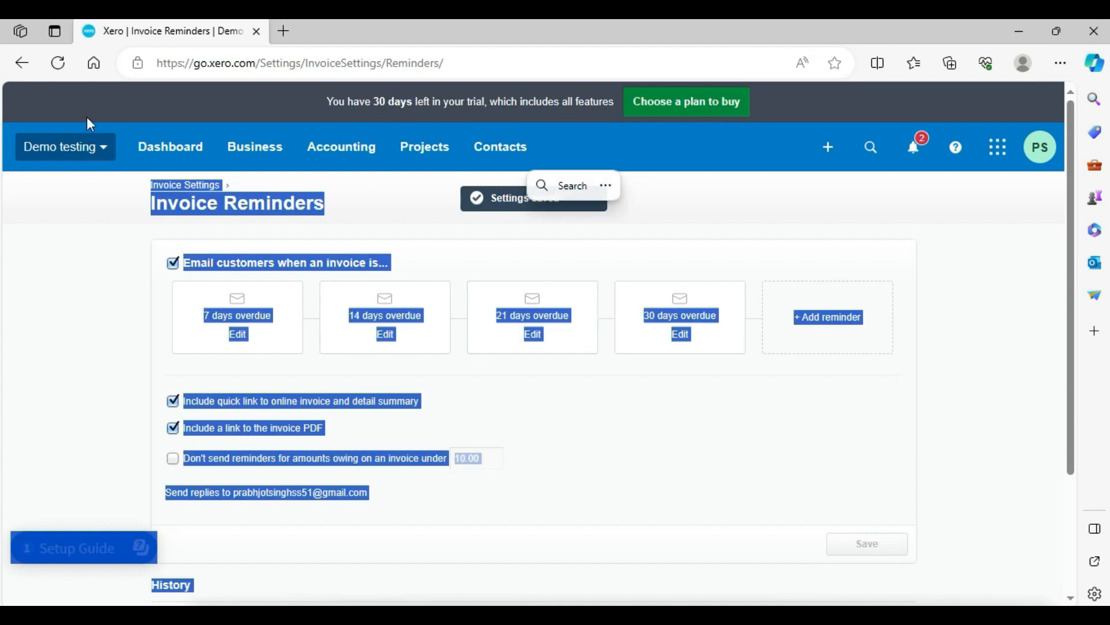
click(22, 63)
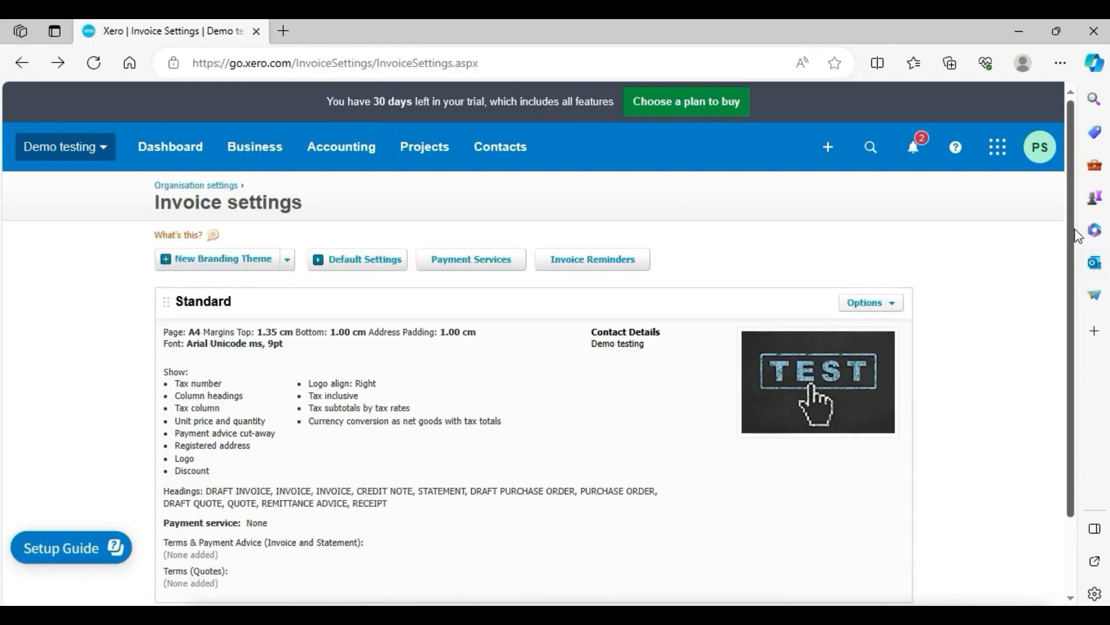
scroll(1070, 231, down, 2)
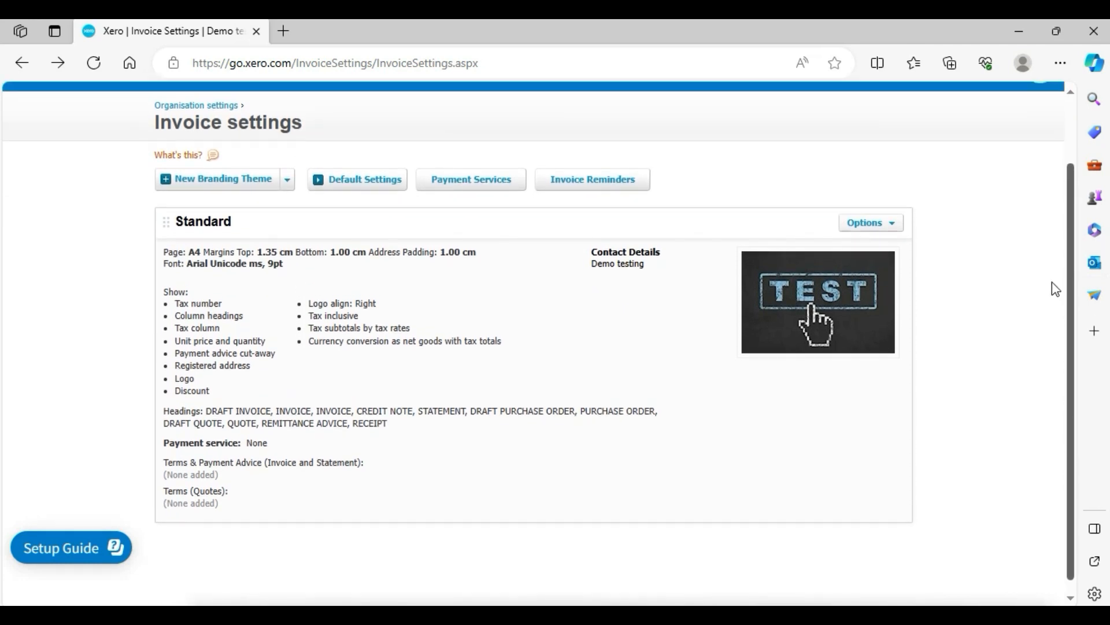
drag(920, 214, 974, 391)
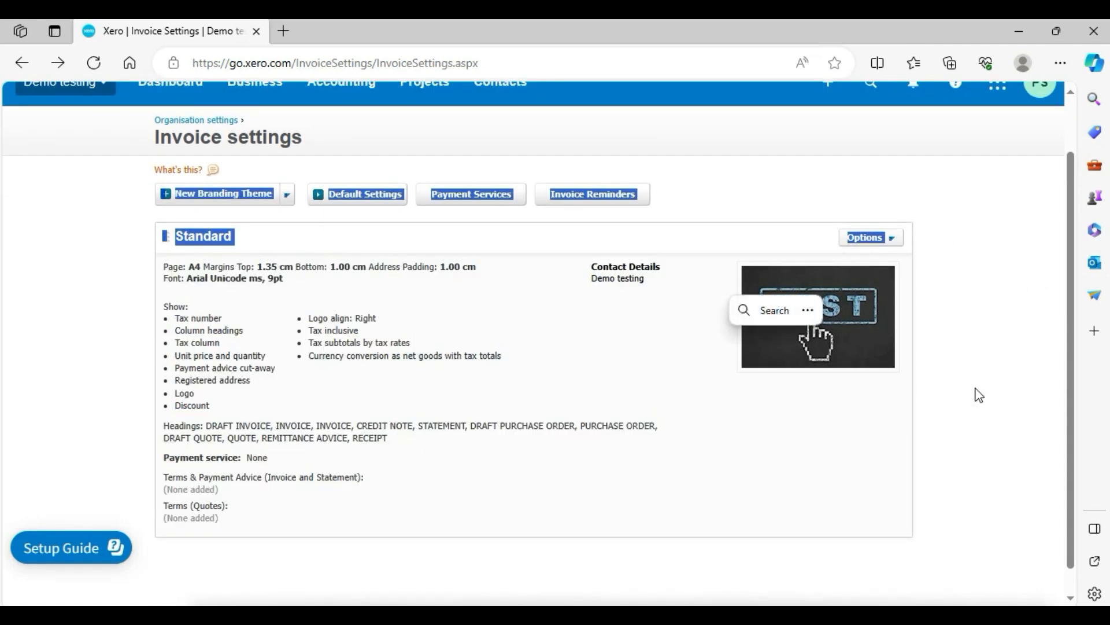
click(974, 392)
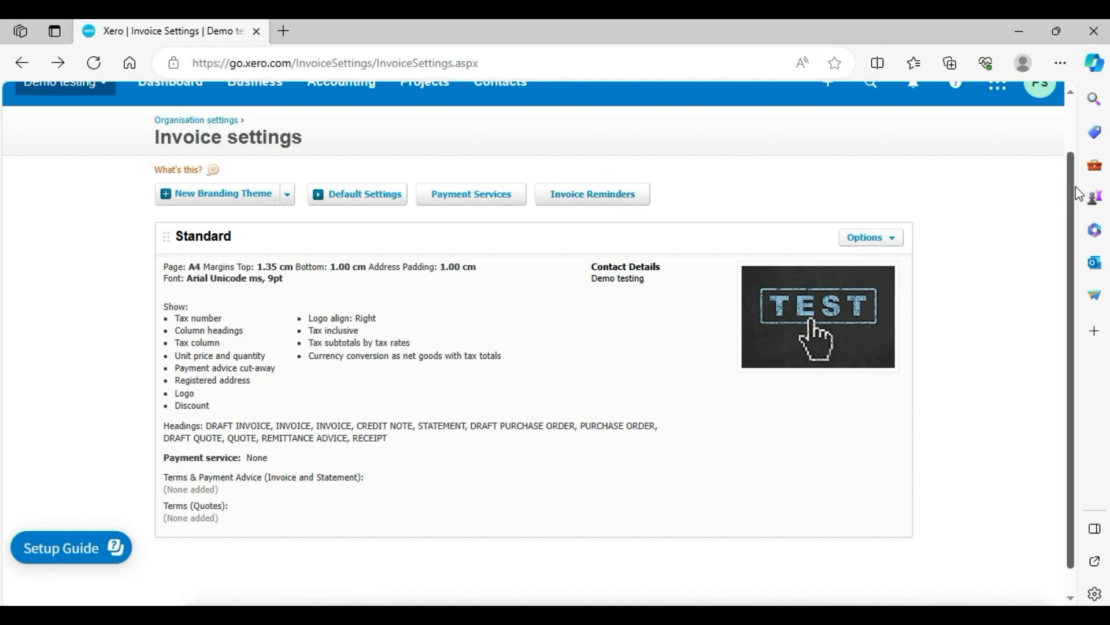
drag(1073, 194, 1067, 217)
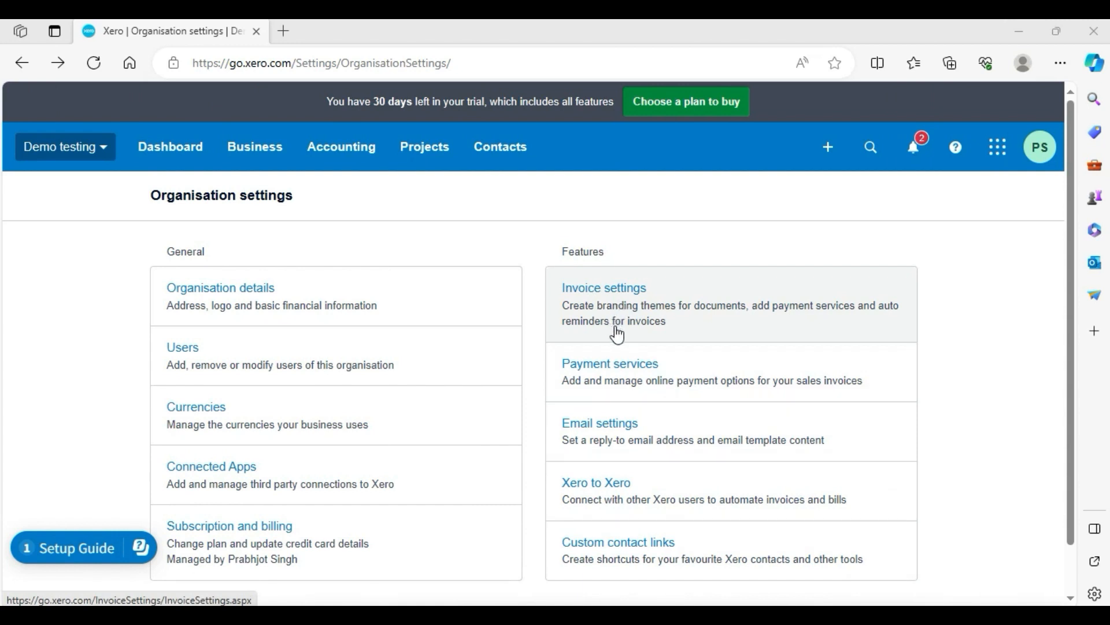
Open Payment services and list the available payment services to add.
click(629, 371)
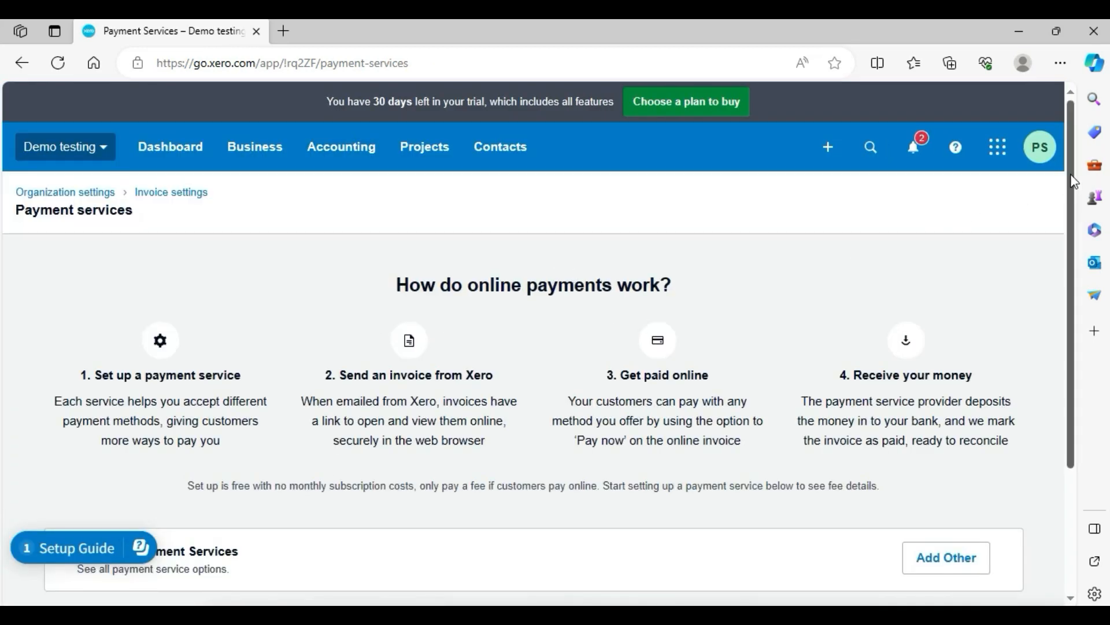
scroll(1074, 181, down, 1)
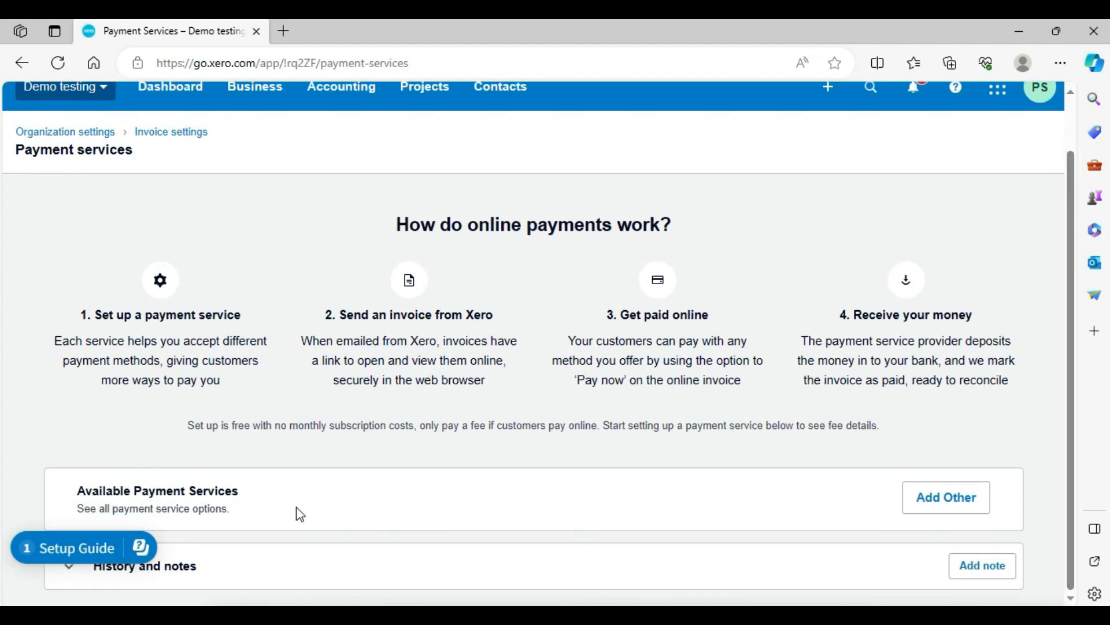
click(963, 499)
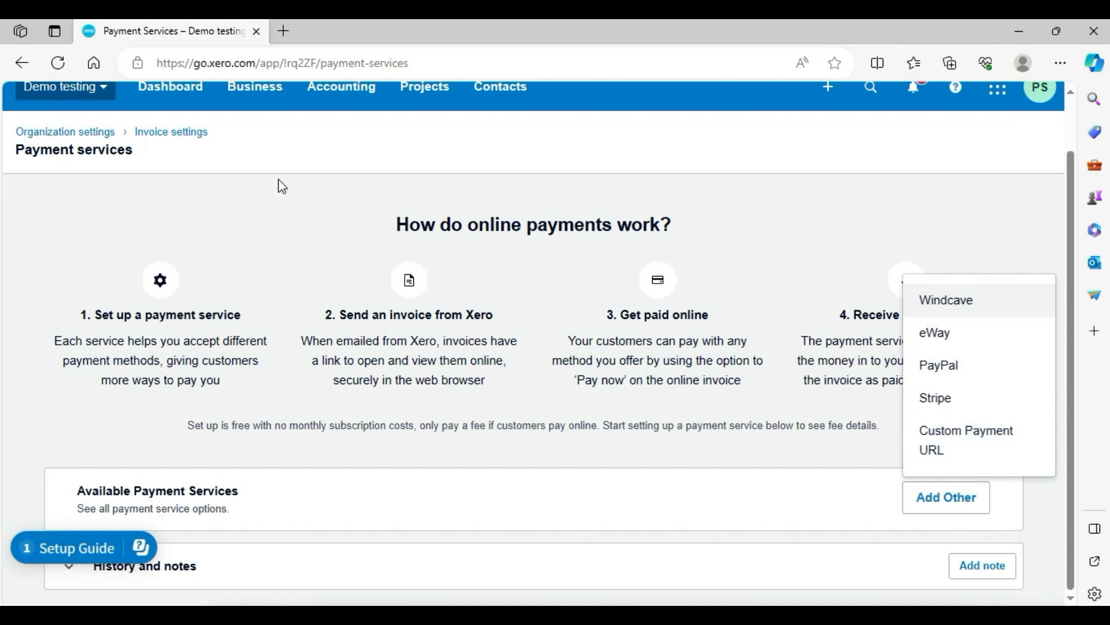
Duplicate the browser tab and open Payment services from Invoice settings in the new tab.
right_click(158, 27)
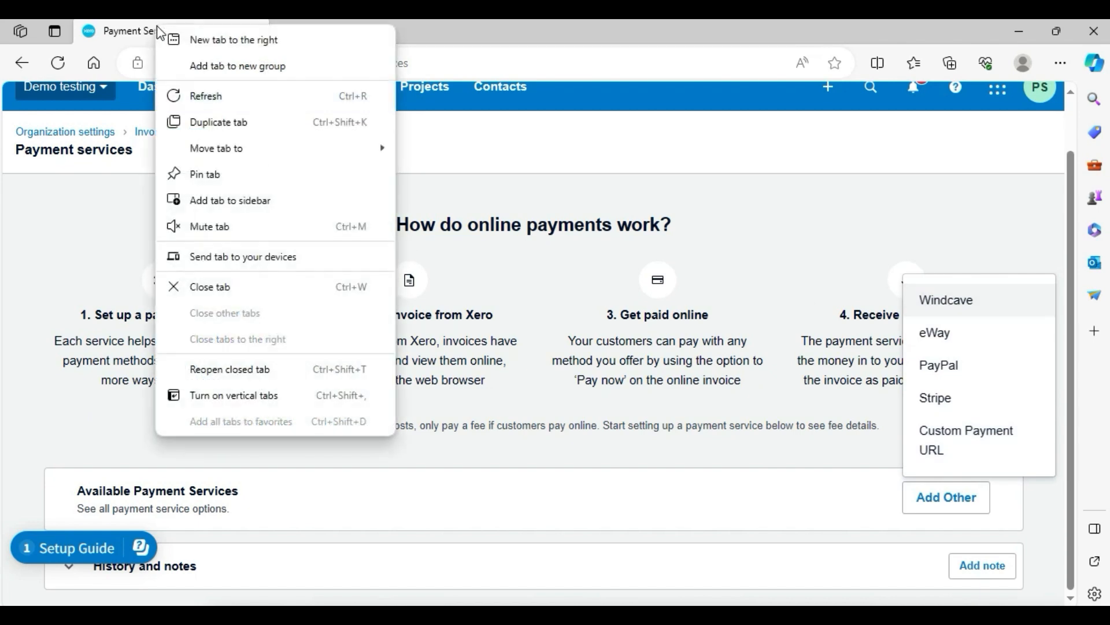
click(238, 124)
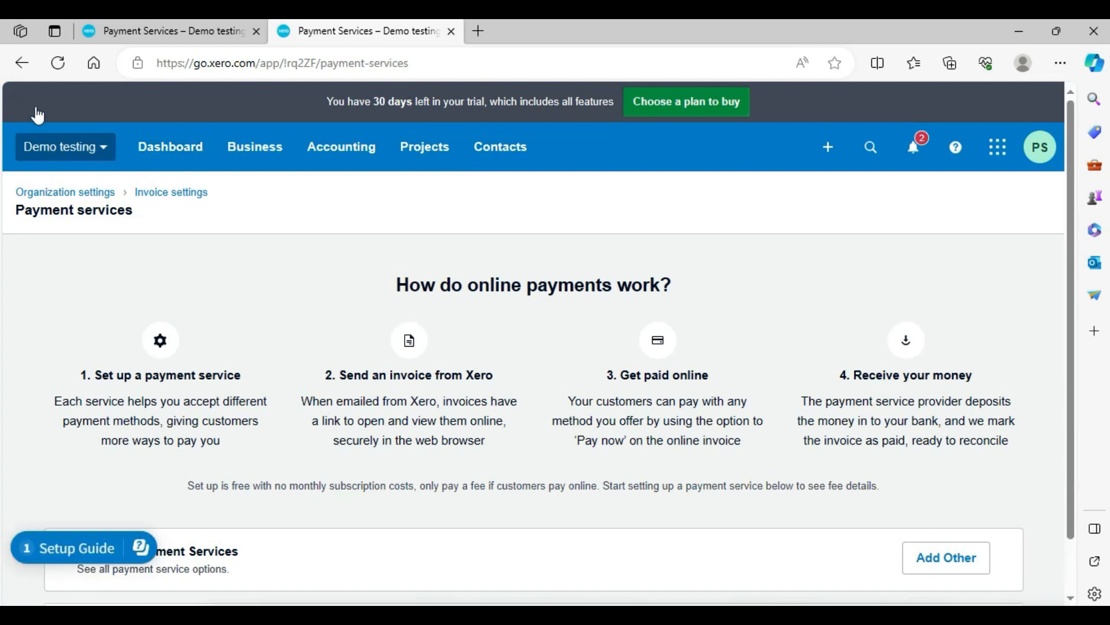
click(21, 62)
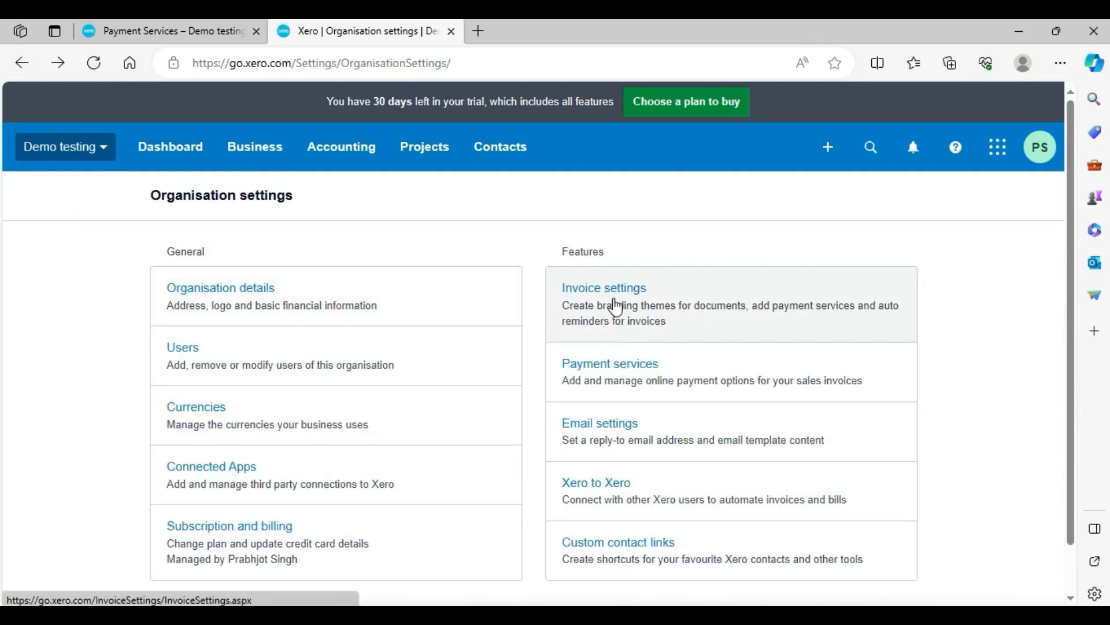
click(615, 306)
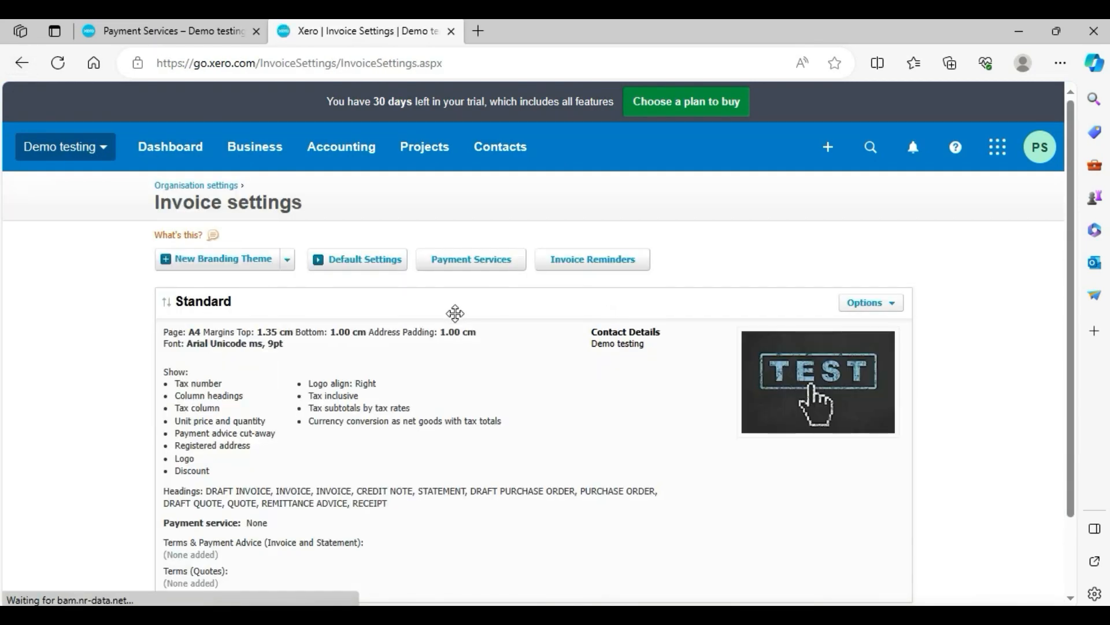
click(470, 260)
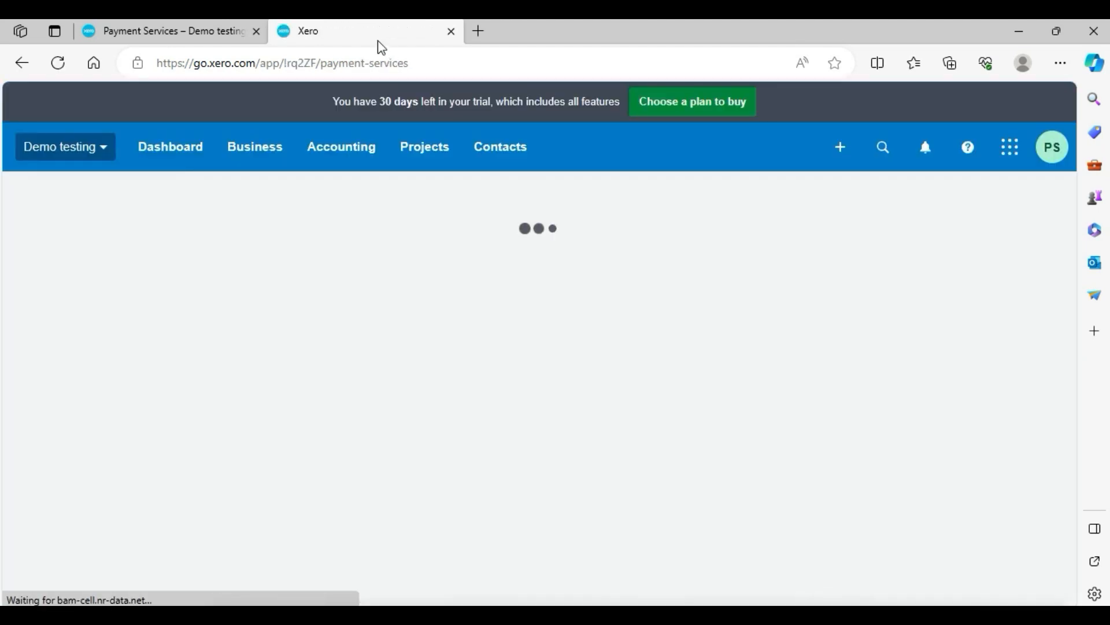
Preview the payment service options in a separate window of the duplicated tab, then close it.
drag(411, 29, 414, 73)
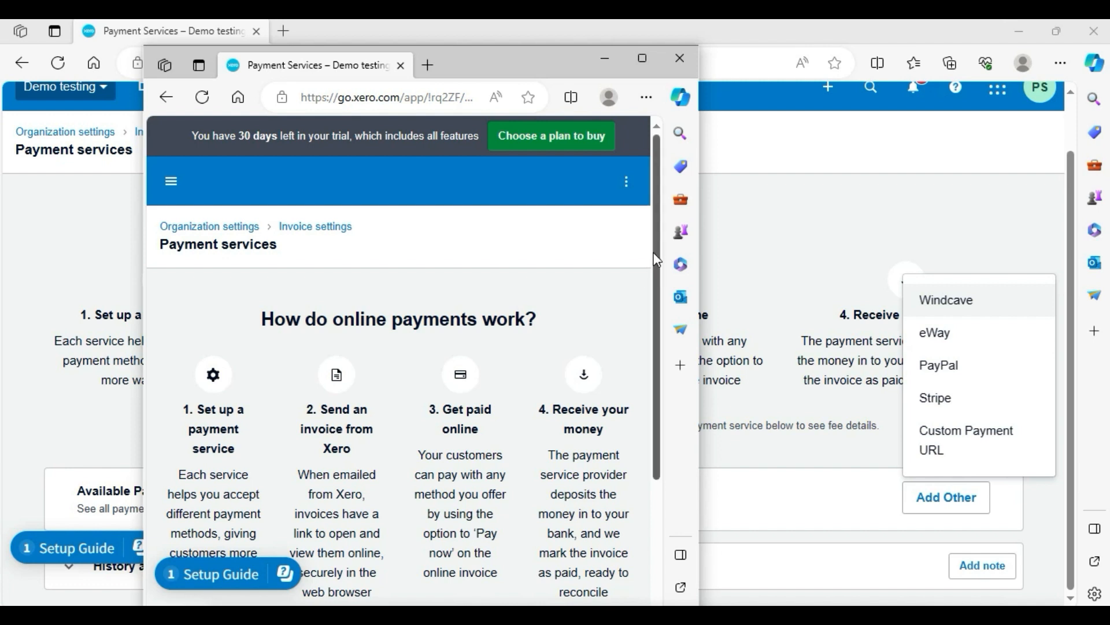
drag(657, 260, 657, 488)
click(581, 529)
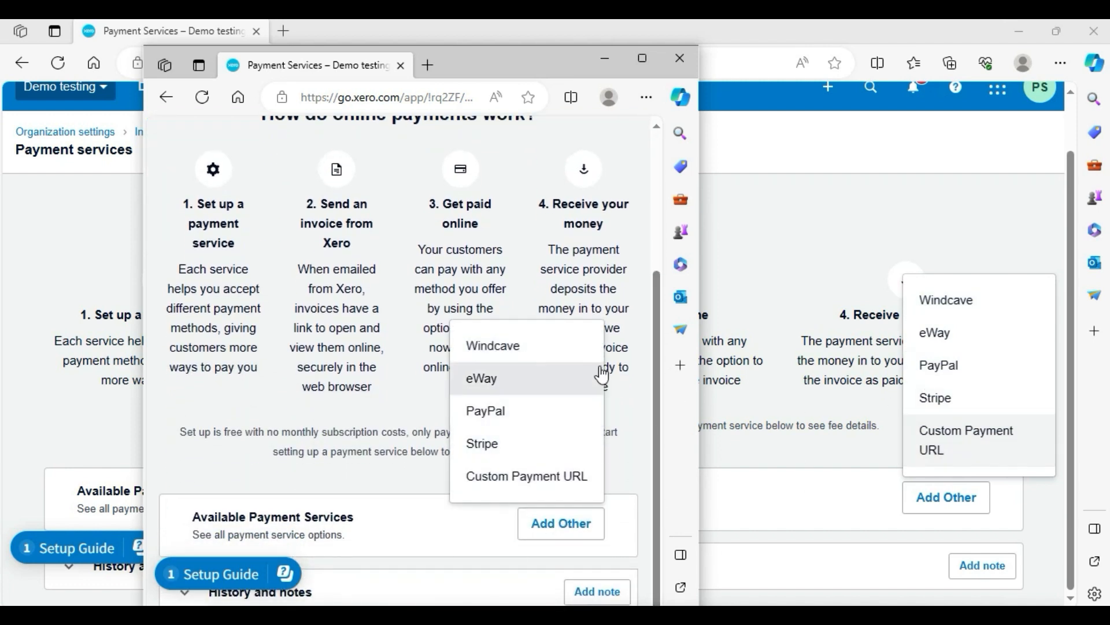
click(687, 64)
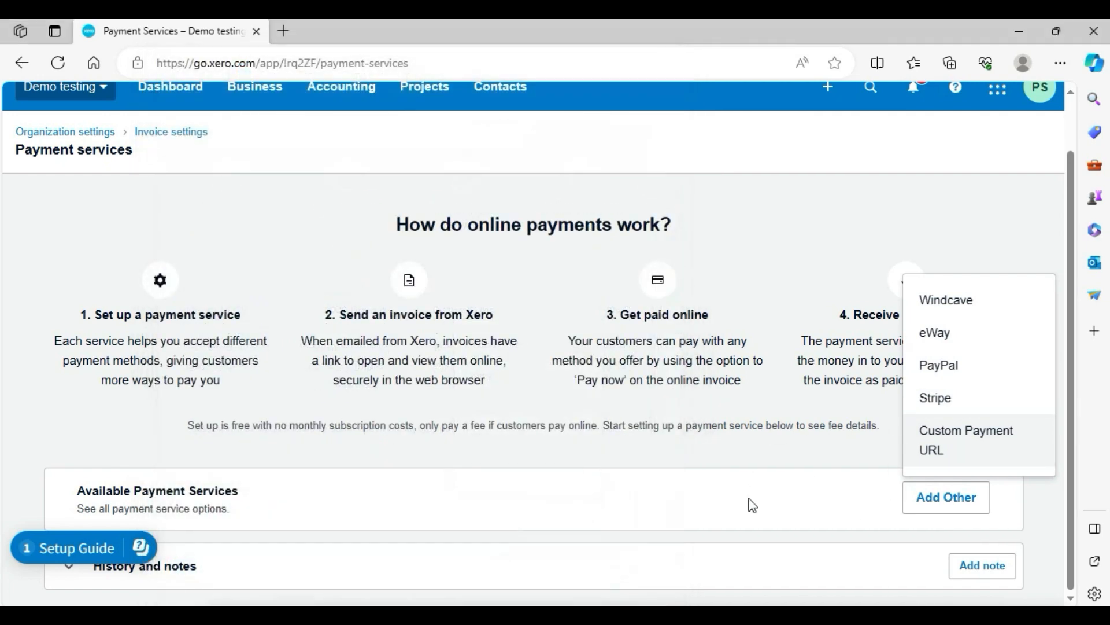
click(804, 219)
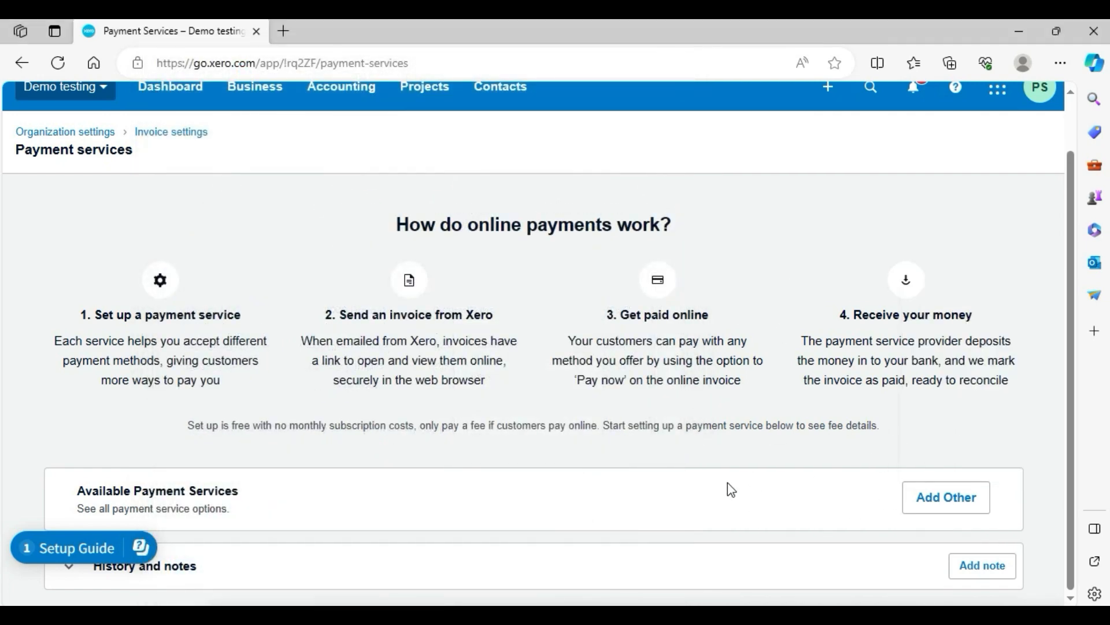
Open Email settings from Organisation settings and expand the list of email templates.
click(28, 71)
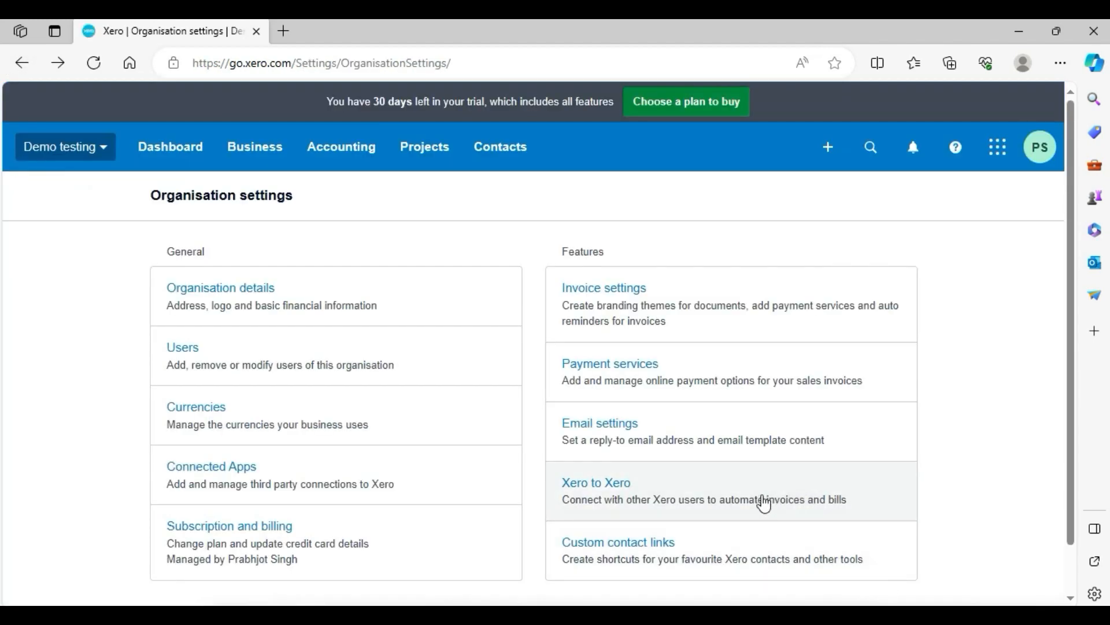
click(628, 439)
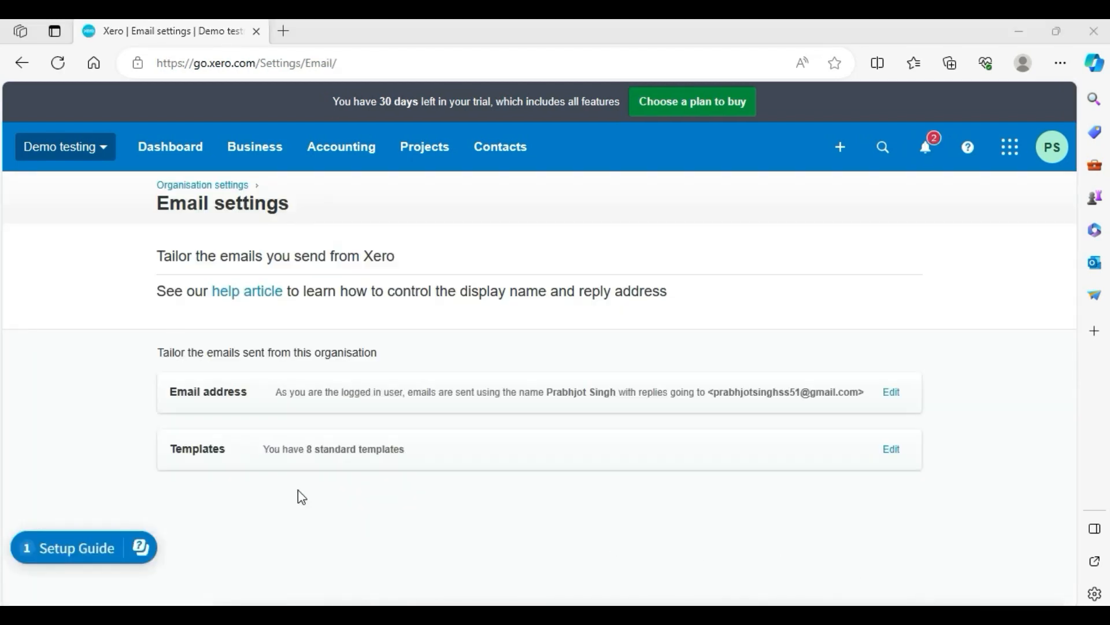
click(211, 454)
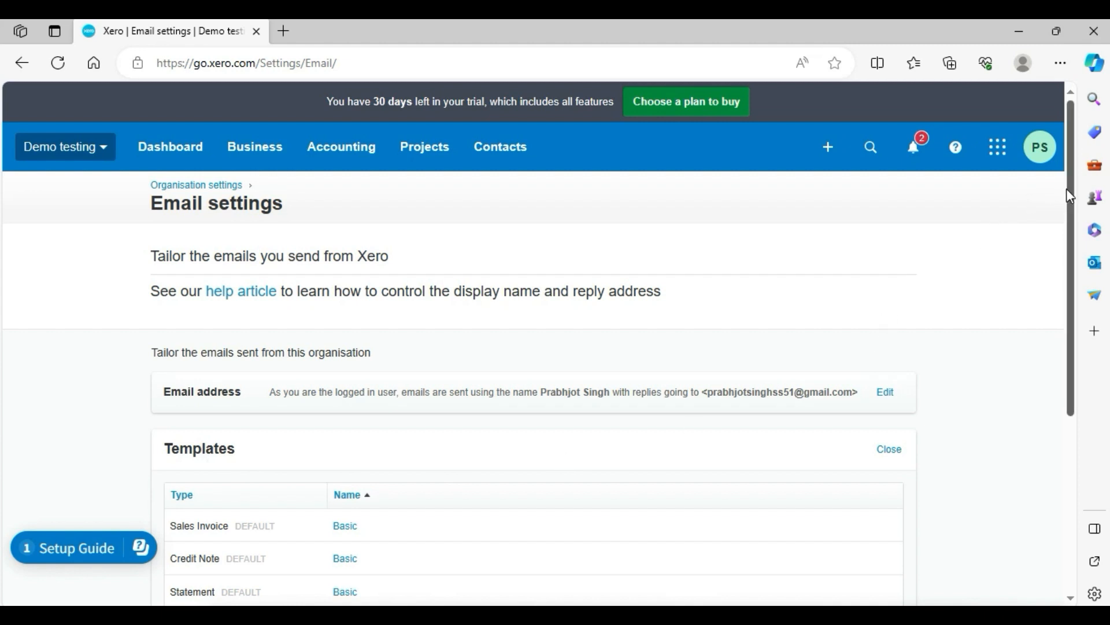
drag(1066, 188, 1090, 389)
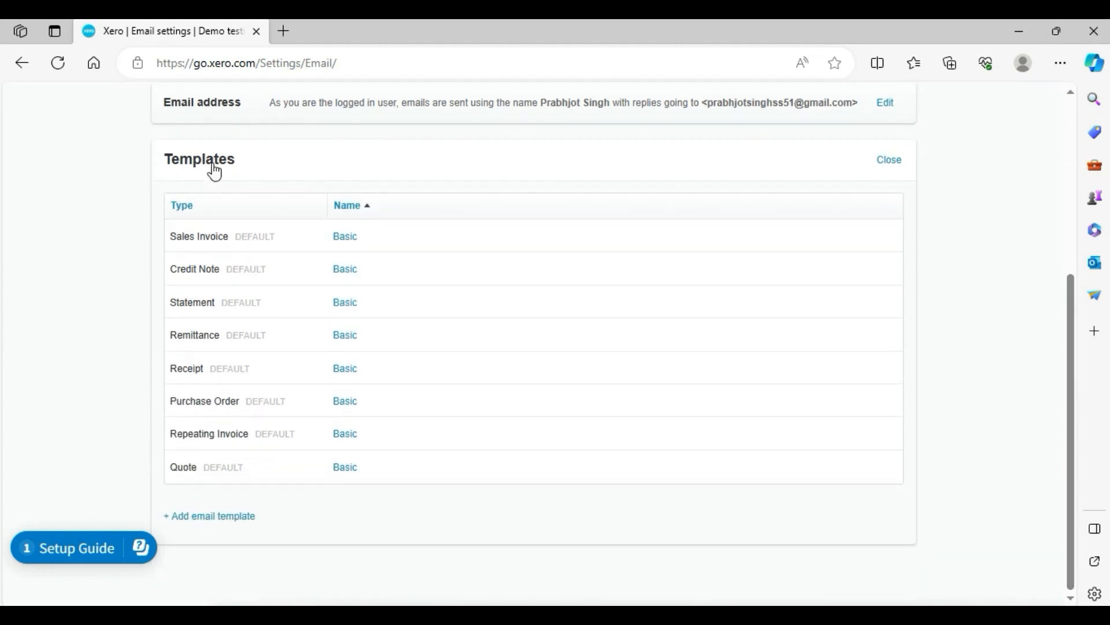
Open the Sales Invoice email template to read its message, then cancel without changes.
click(207, 235)
drag(349, 337, 443, 429)
click(515, 443)
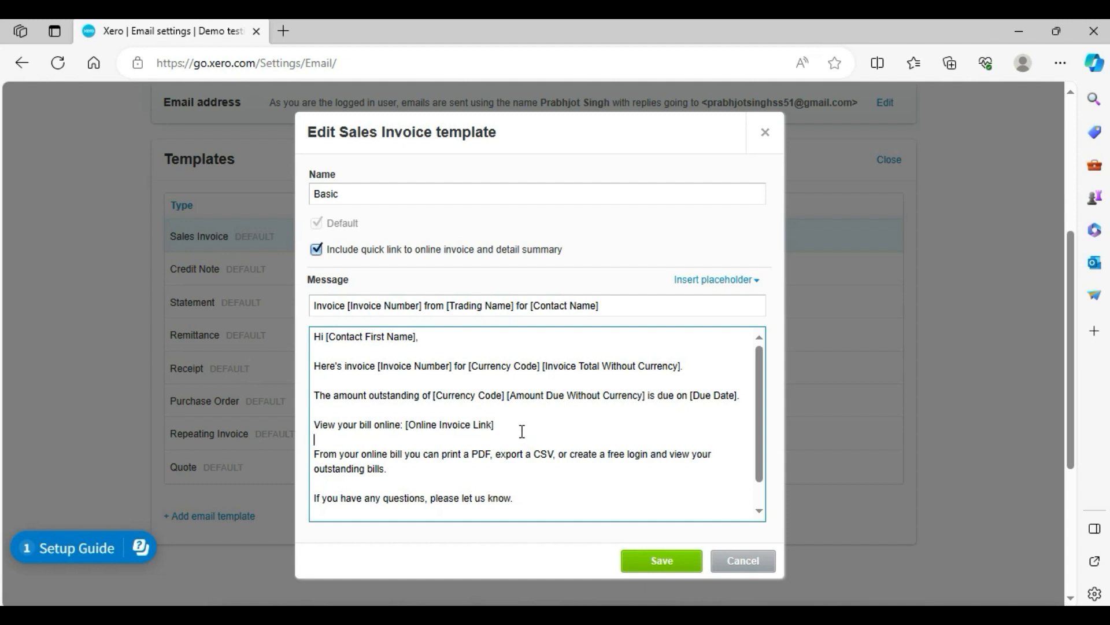
click(732, 568)
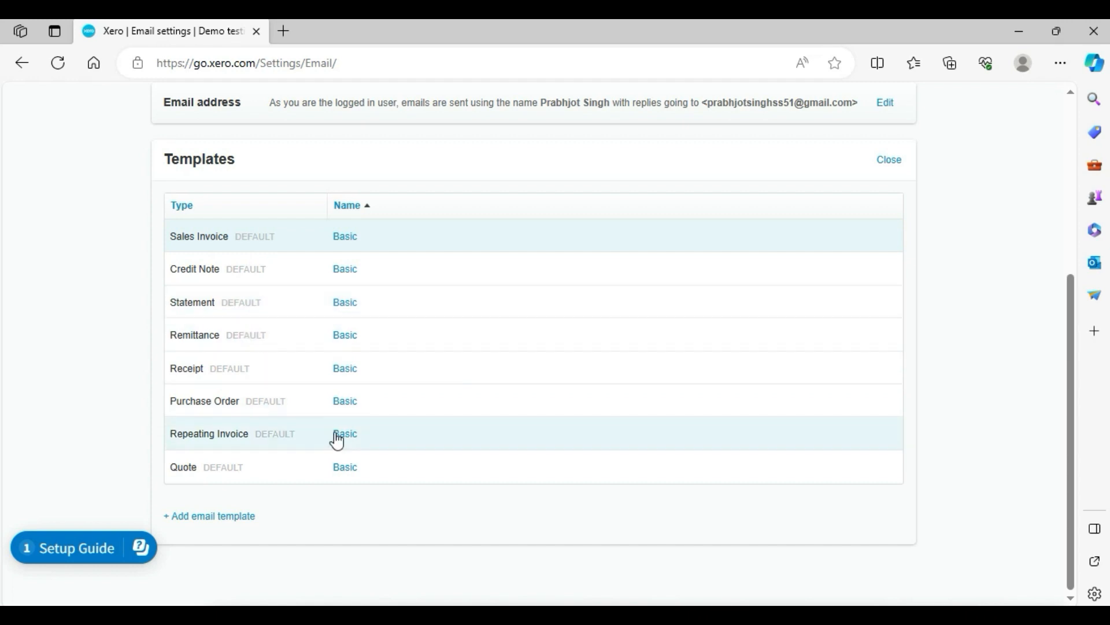
Open the Receipt email template to read its message, then cancel without changes.
click(203, 382)
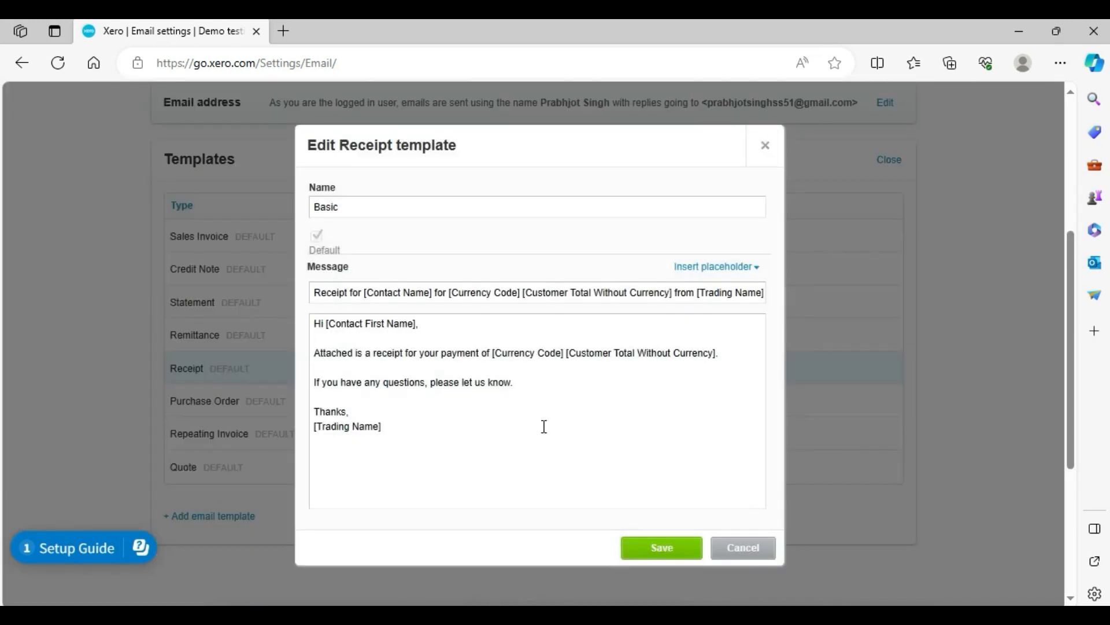
drag(543, 426, 293, 311)
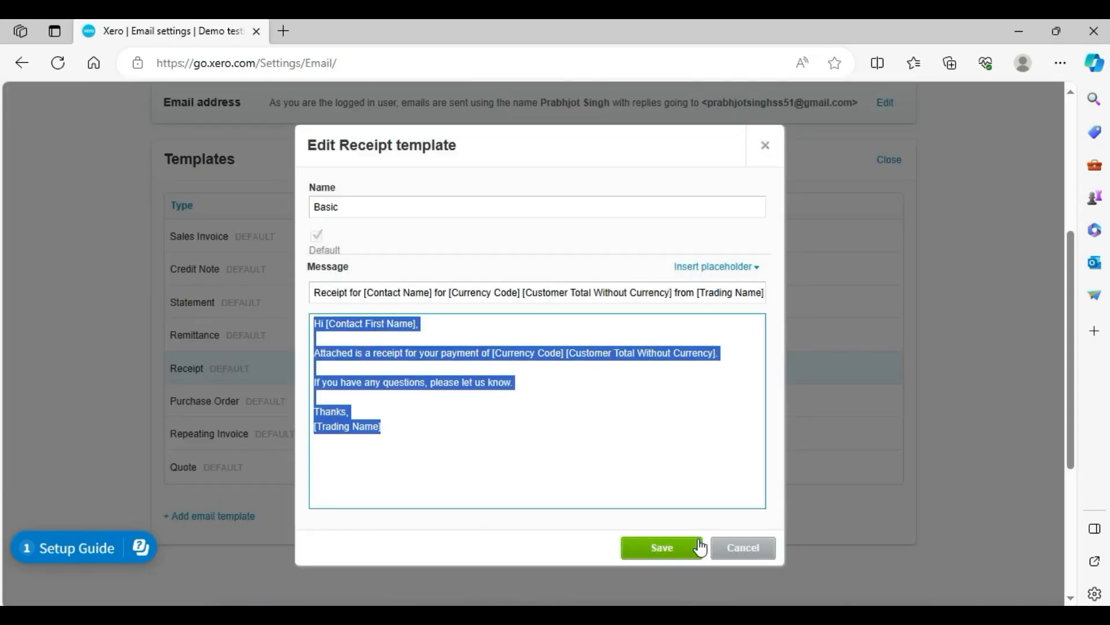
click(755, 550)
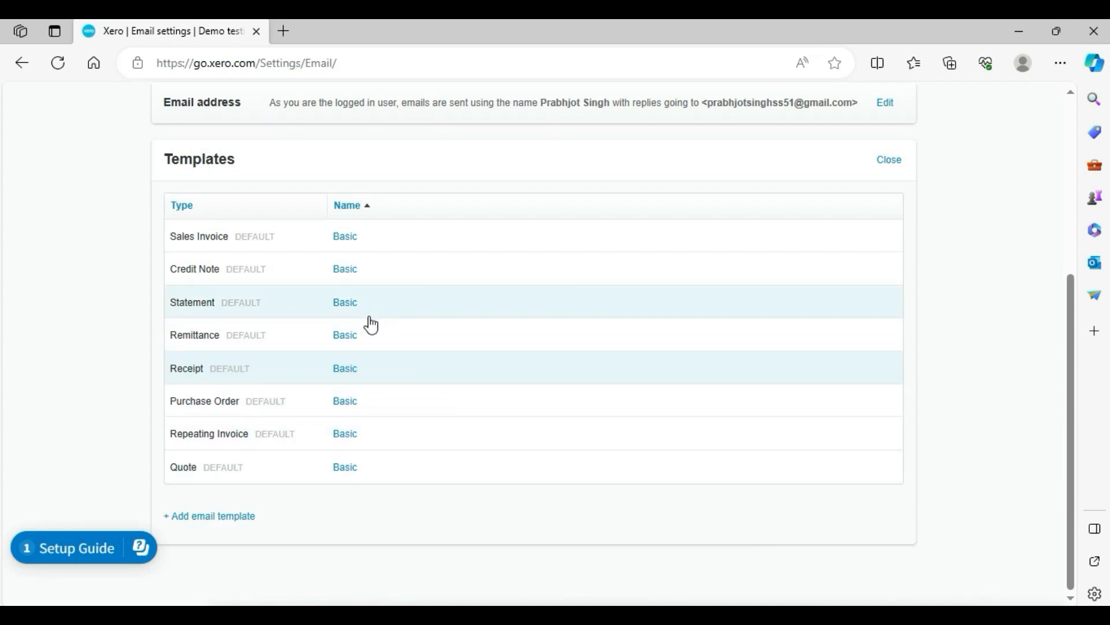
Start a new Quote email template, replace its message with test text, then cancel it.
click(205, 521)
click(423, 213)
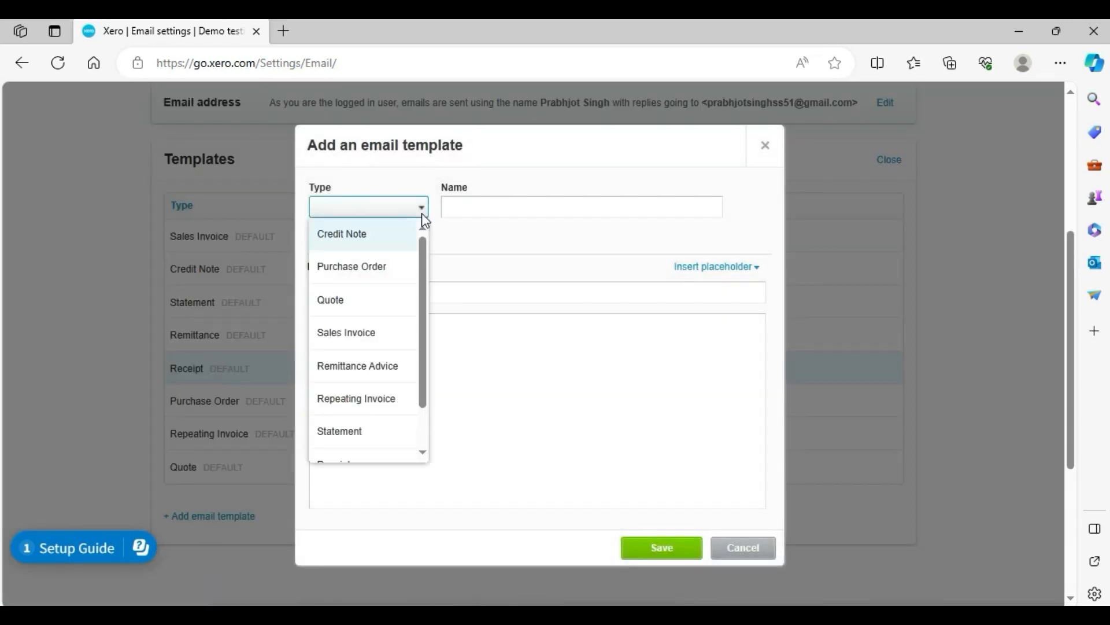
click(347, 300)
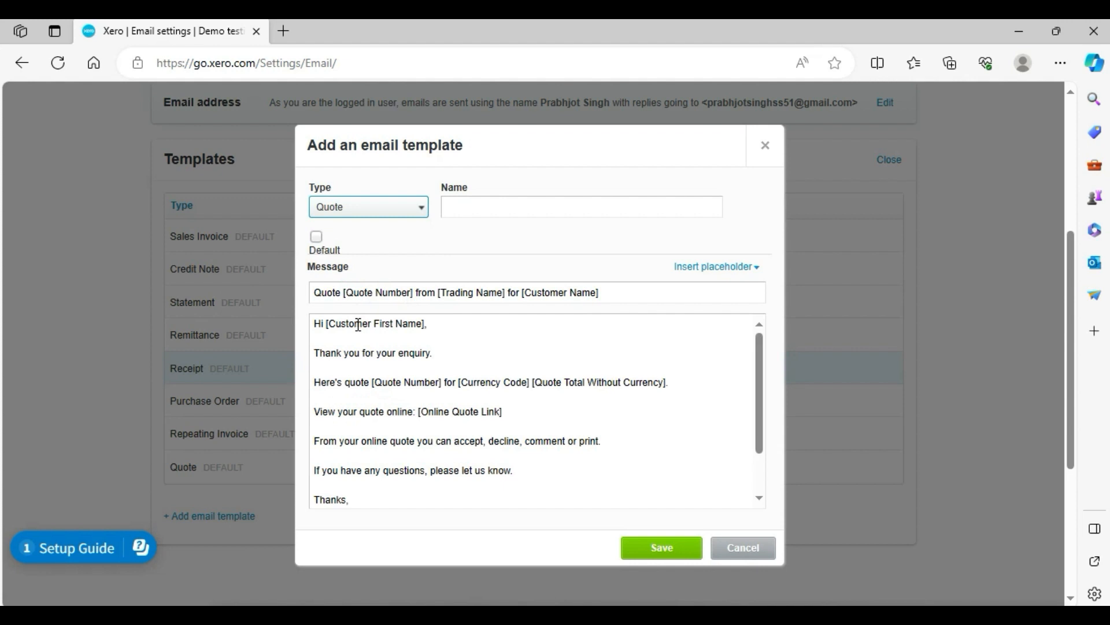
click(542, 208)
drag(583, 472, 259, 292)
key(BackSpace)
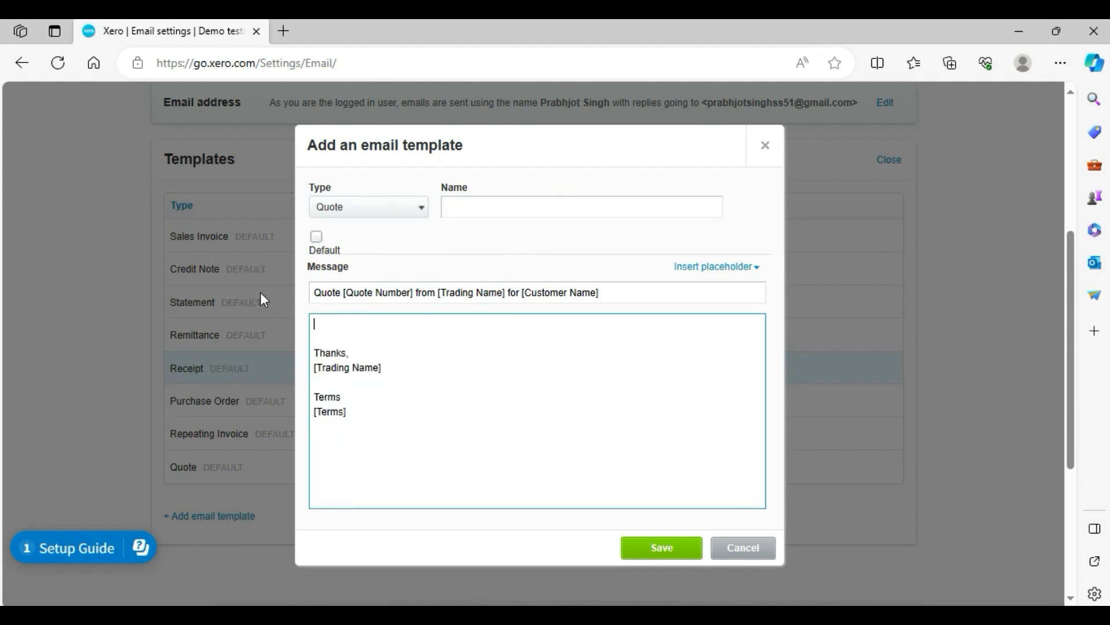
key(ctrl+a)
text(vsvredfrt)
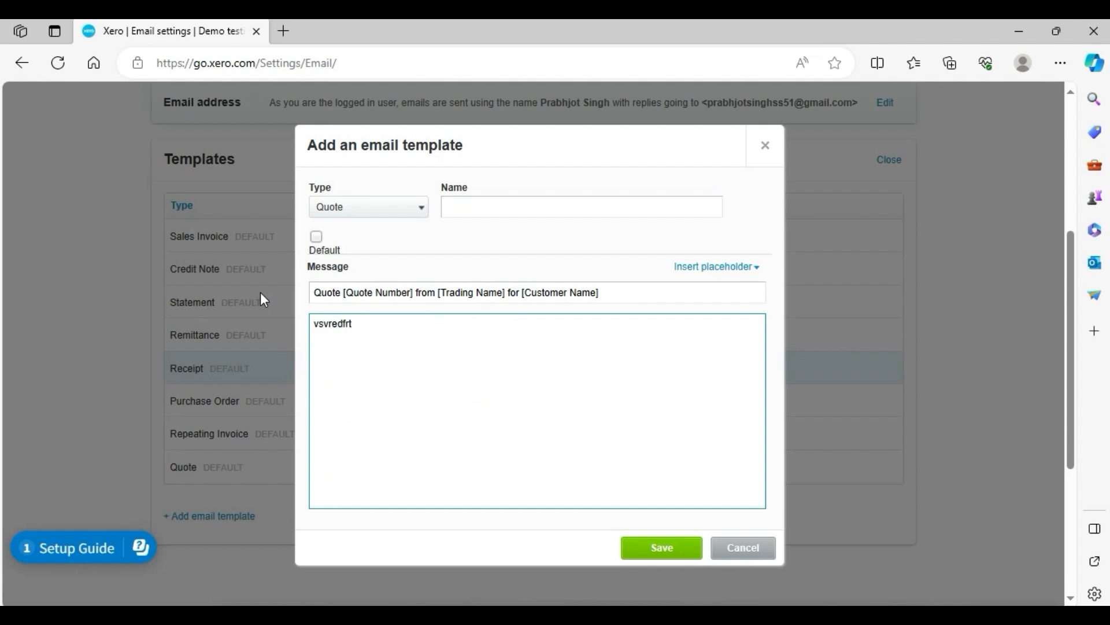
key(ctrl+a)
key(BackSpace)
click(748, 556)
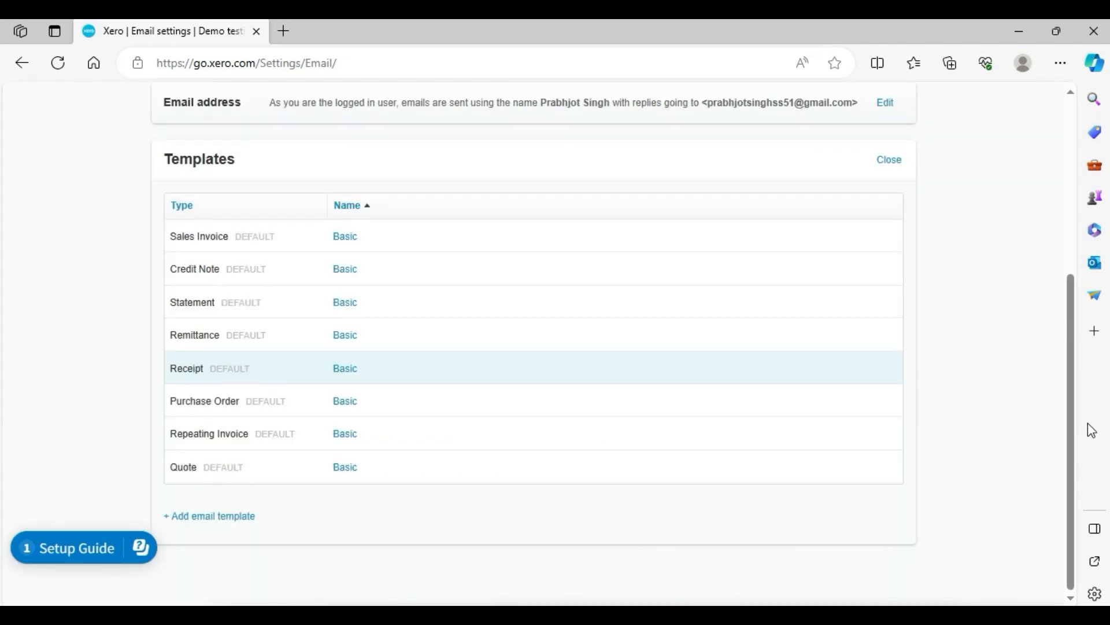
Return to Organisation settings and review its General and Features sections.
scroll(1045, 340, up, 5)
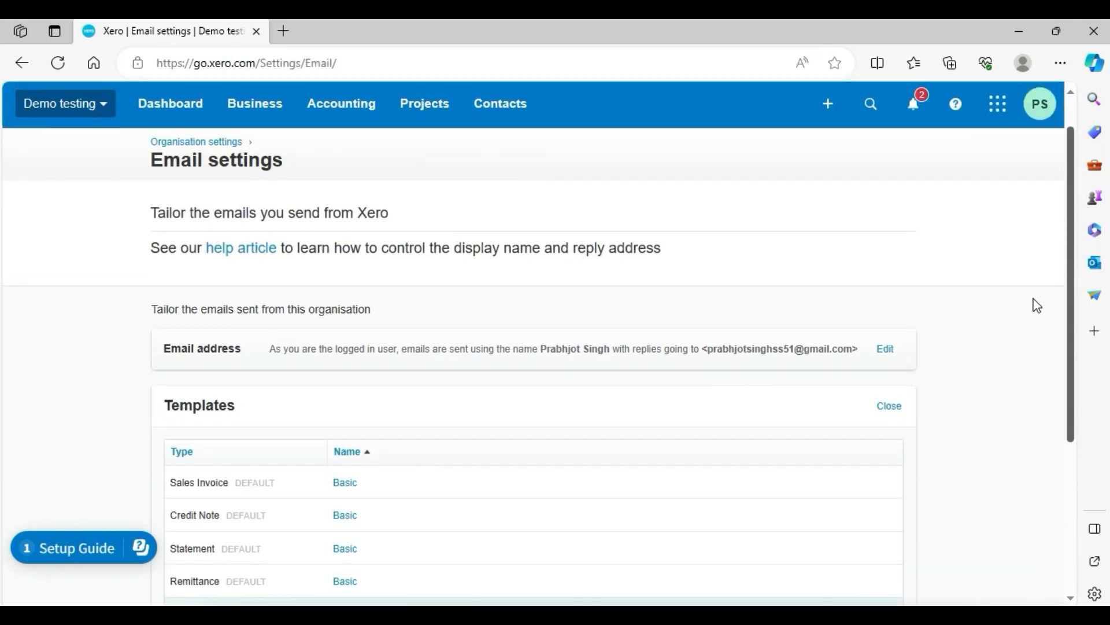
scroll(1068, 480, down, 5)
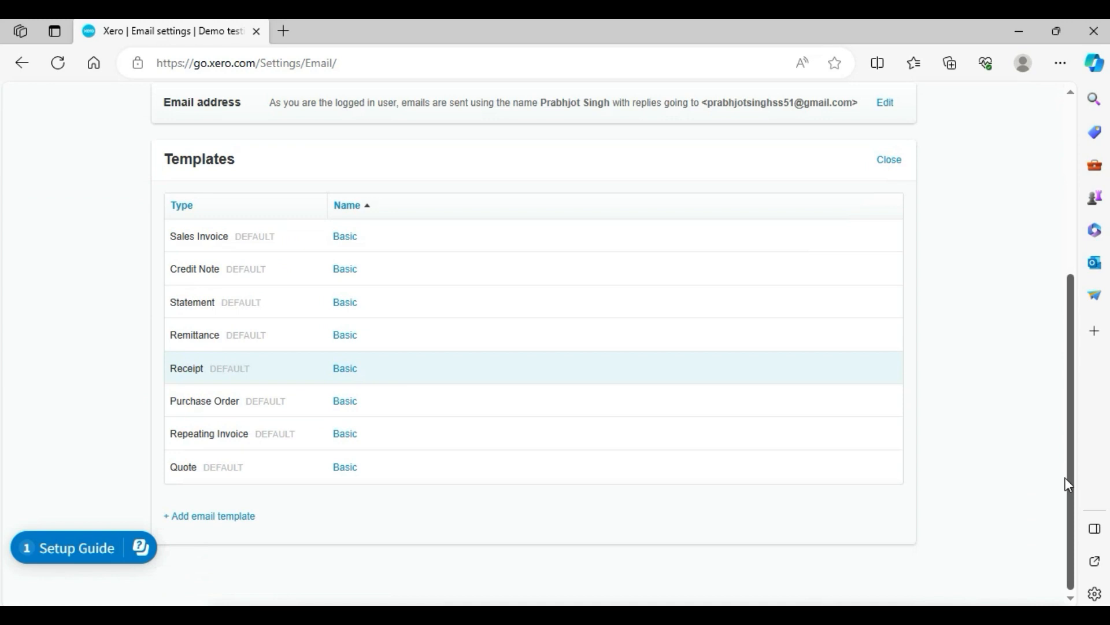
scroll(1068, 484, up, 5)
click(17, 69)
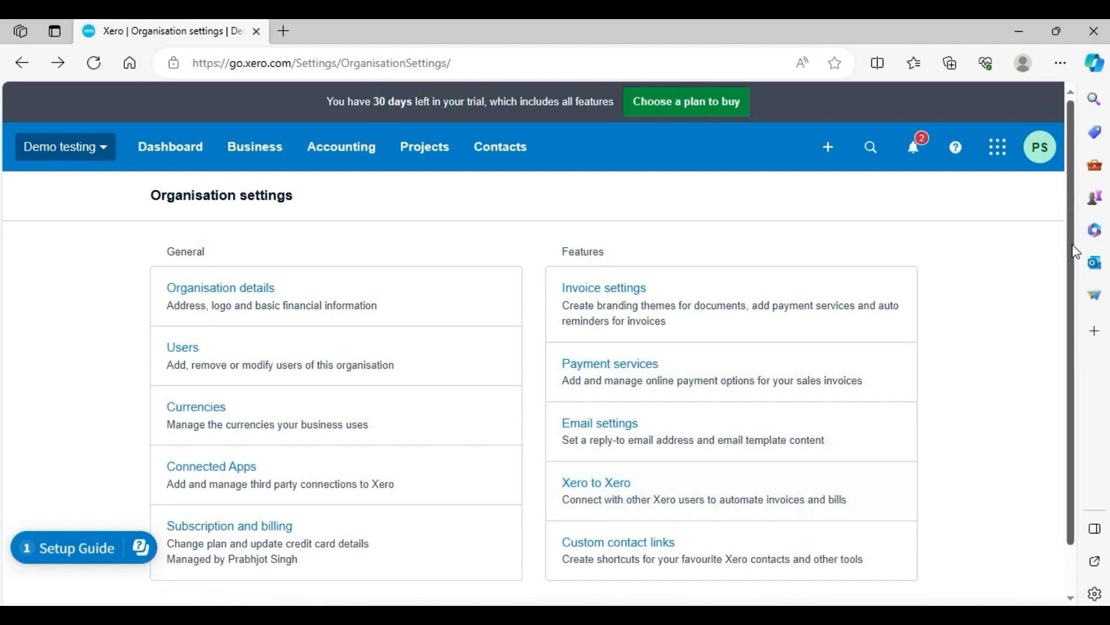
scroll(1075, 255, down, 2)
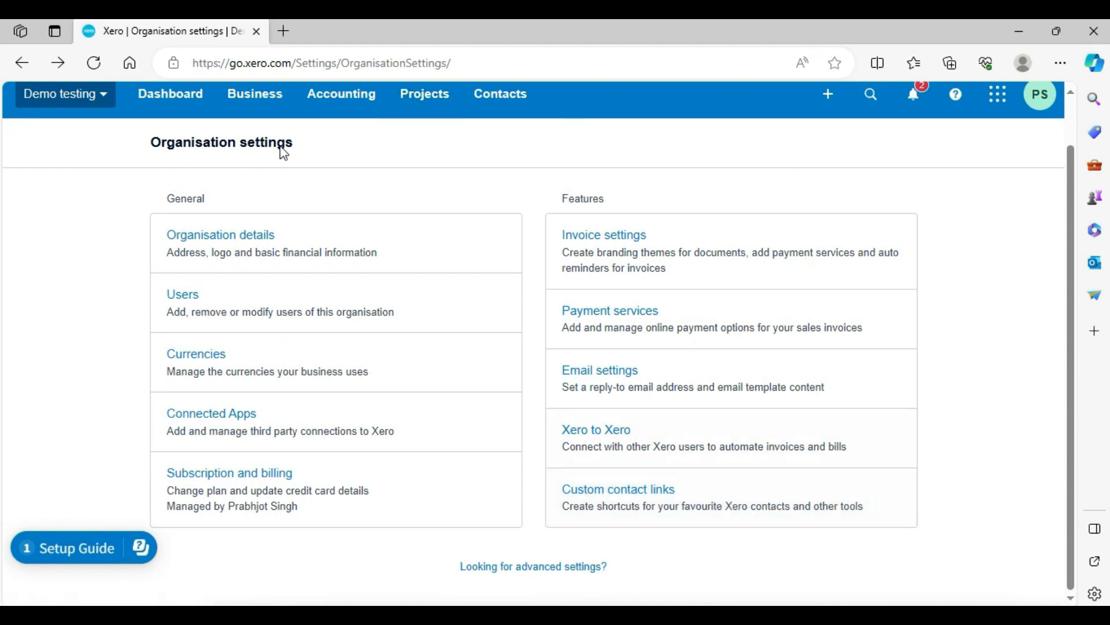
drag(164, 144, 315, 138)
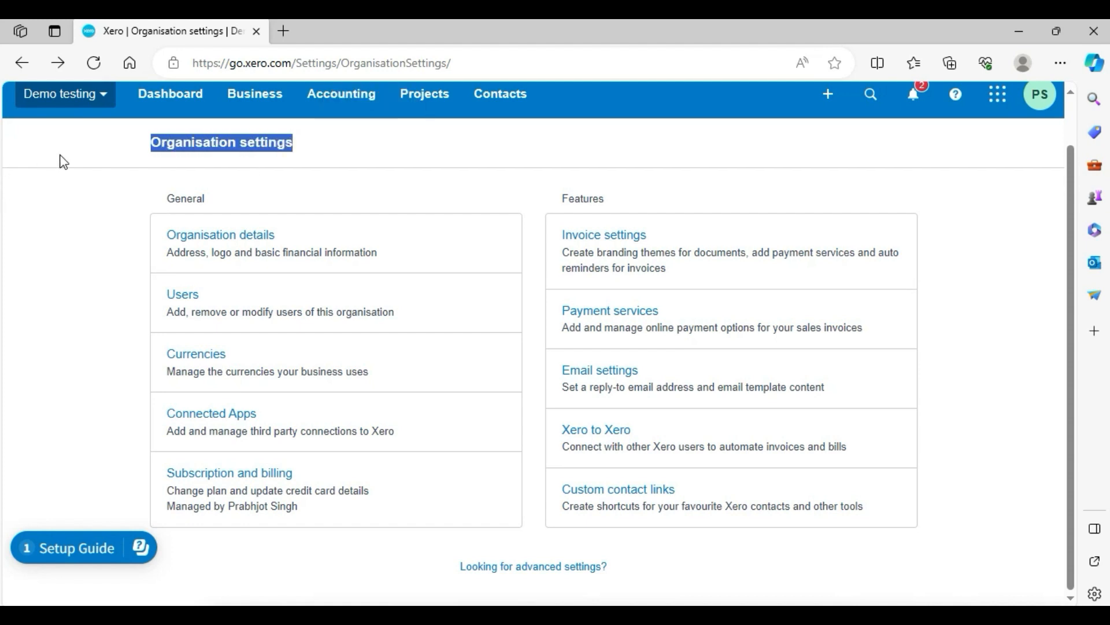
drag(165, 200, 205, 200)
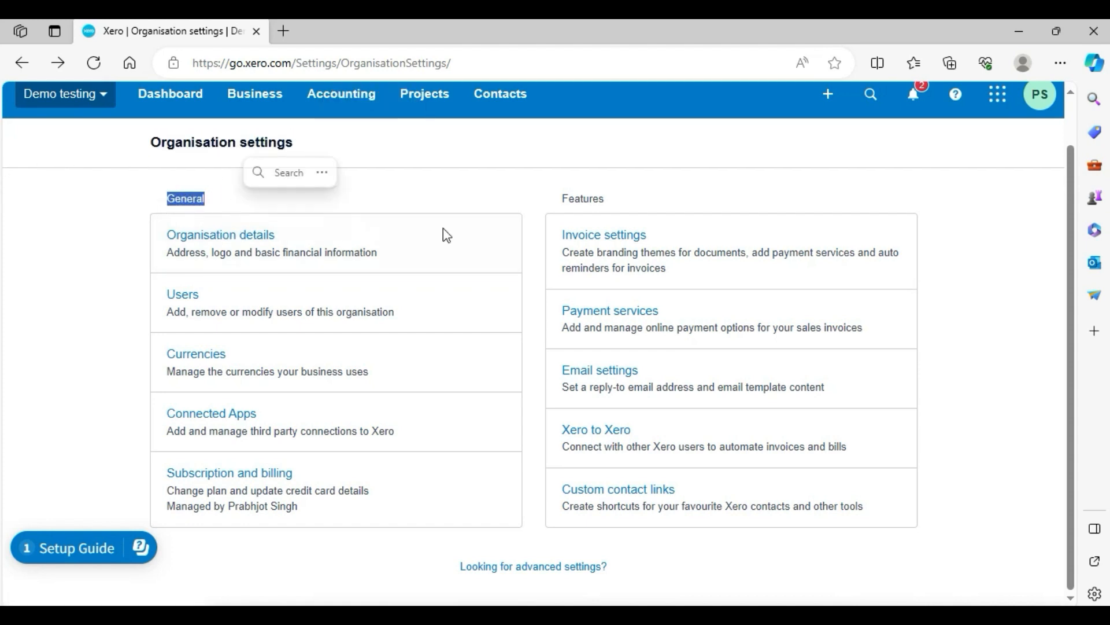
drag(559, 200, 657, 203)
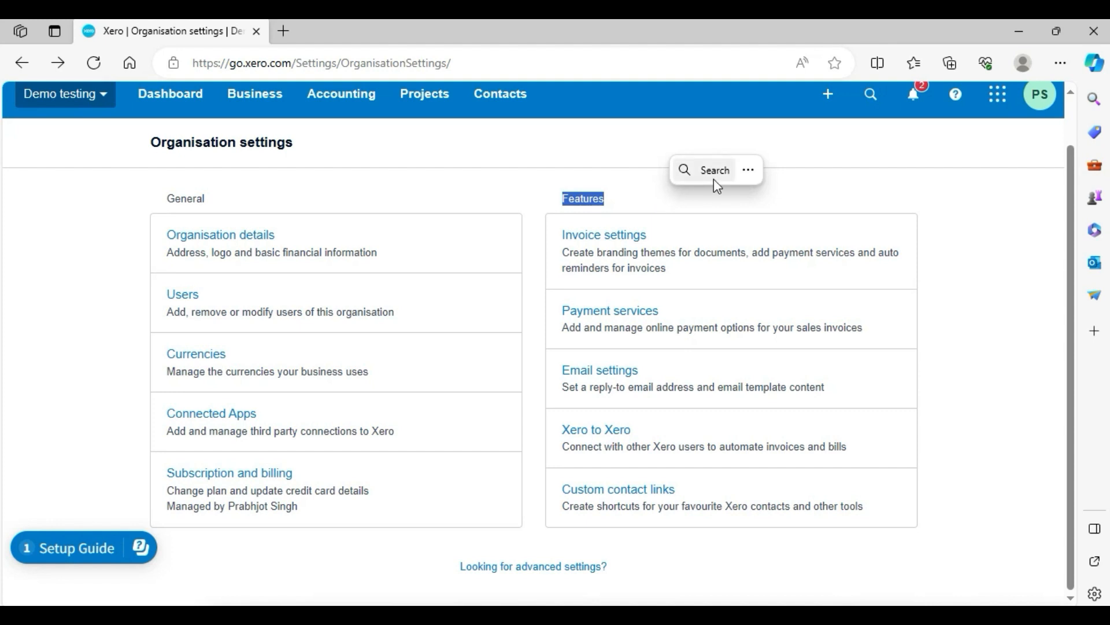
click(907, 195)
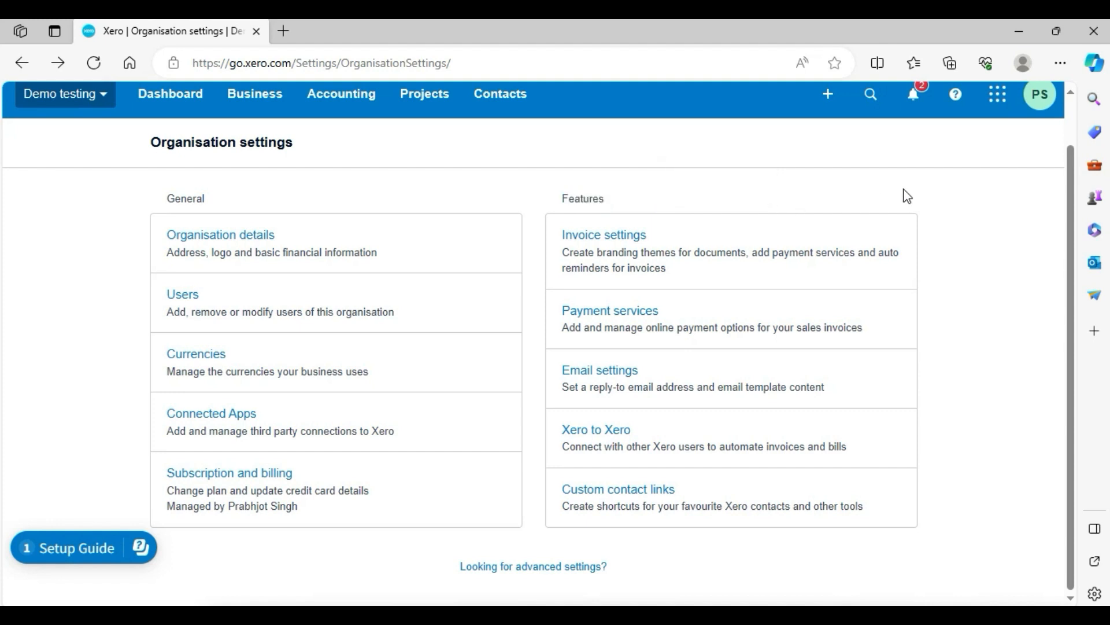